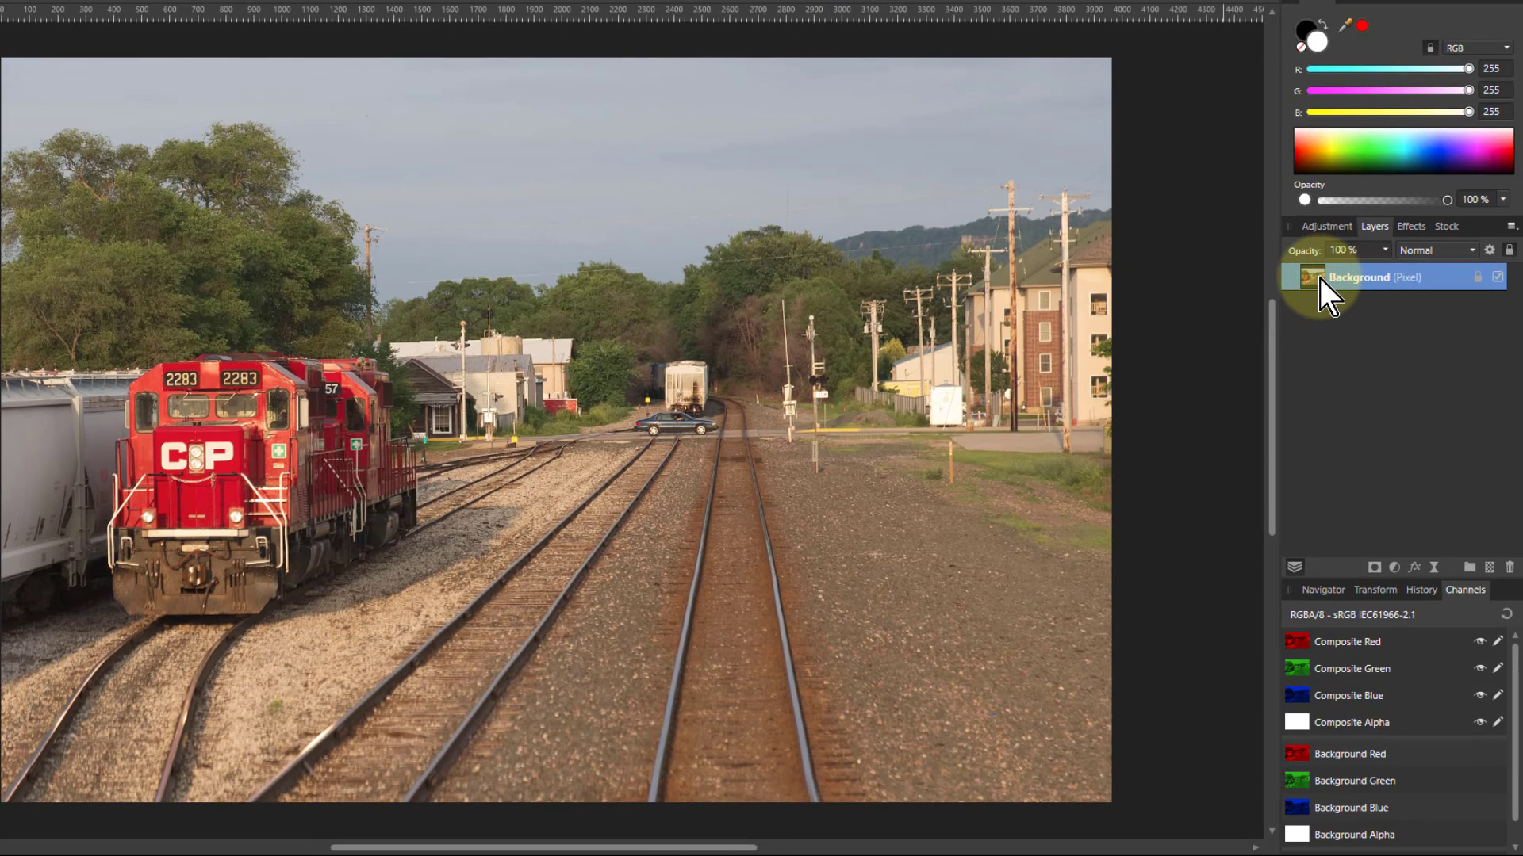
- Duplicate the train photo's Background pixel layer with Ctrl+J
key(ctrl+j)
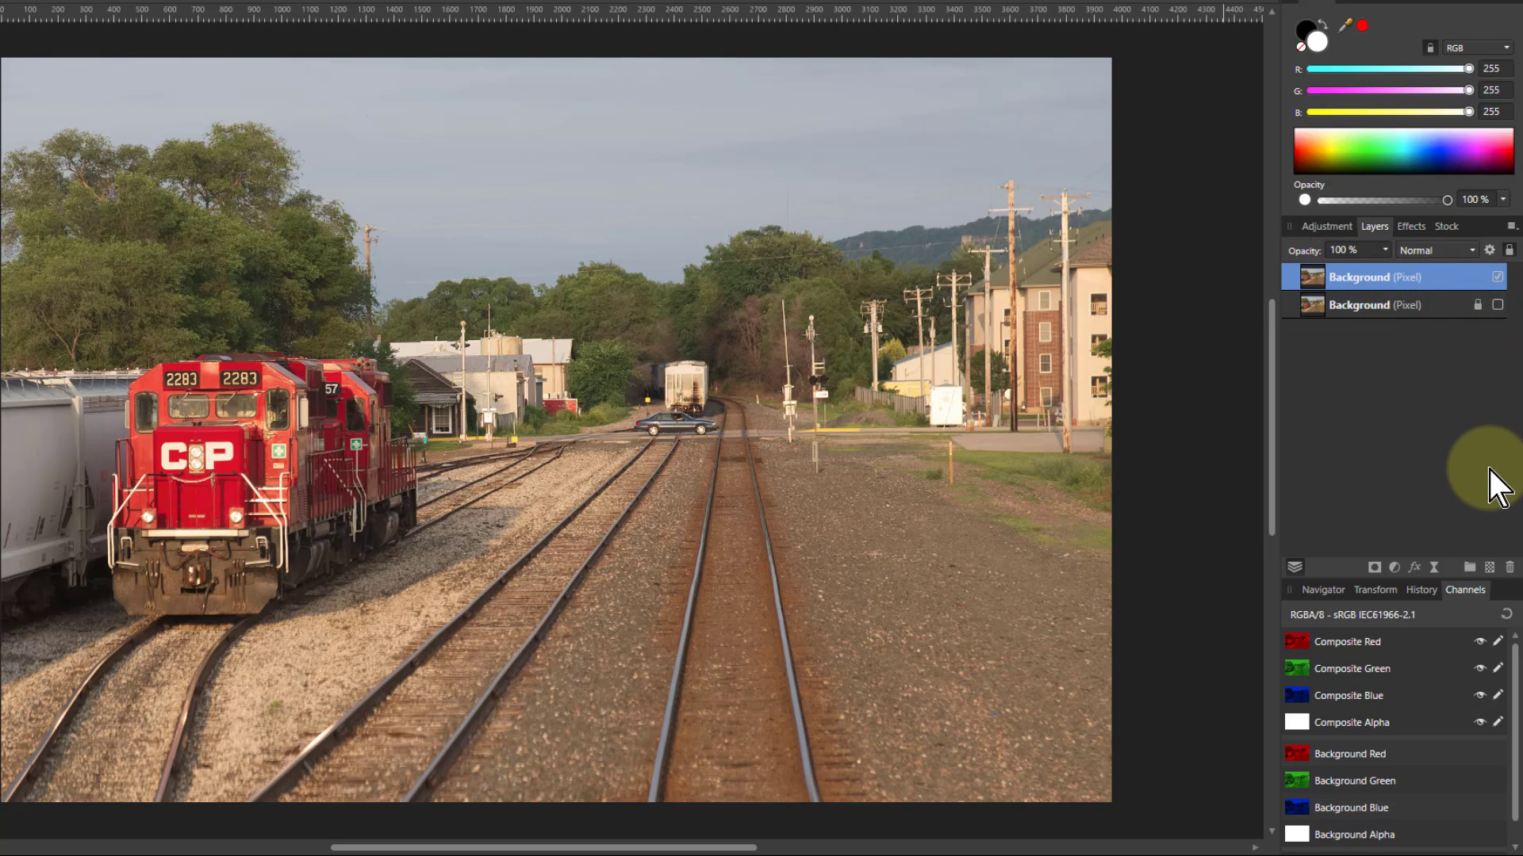
- Add a Live Procedural Texture filter to the duplicate layer and add its first equation row
click(1435, 570)
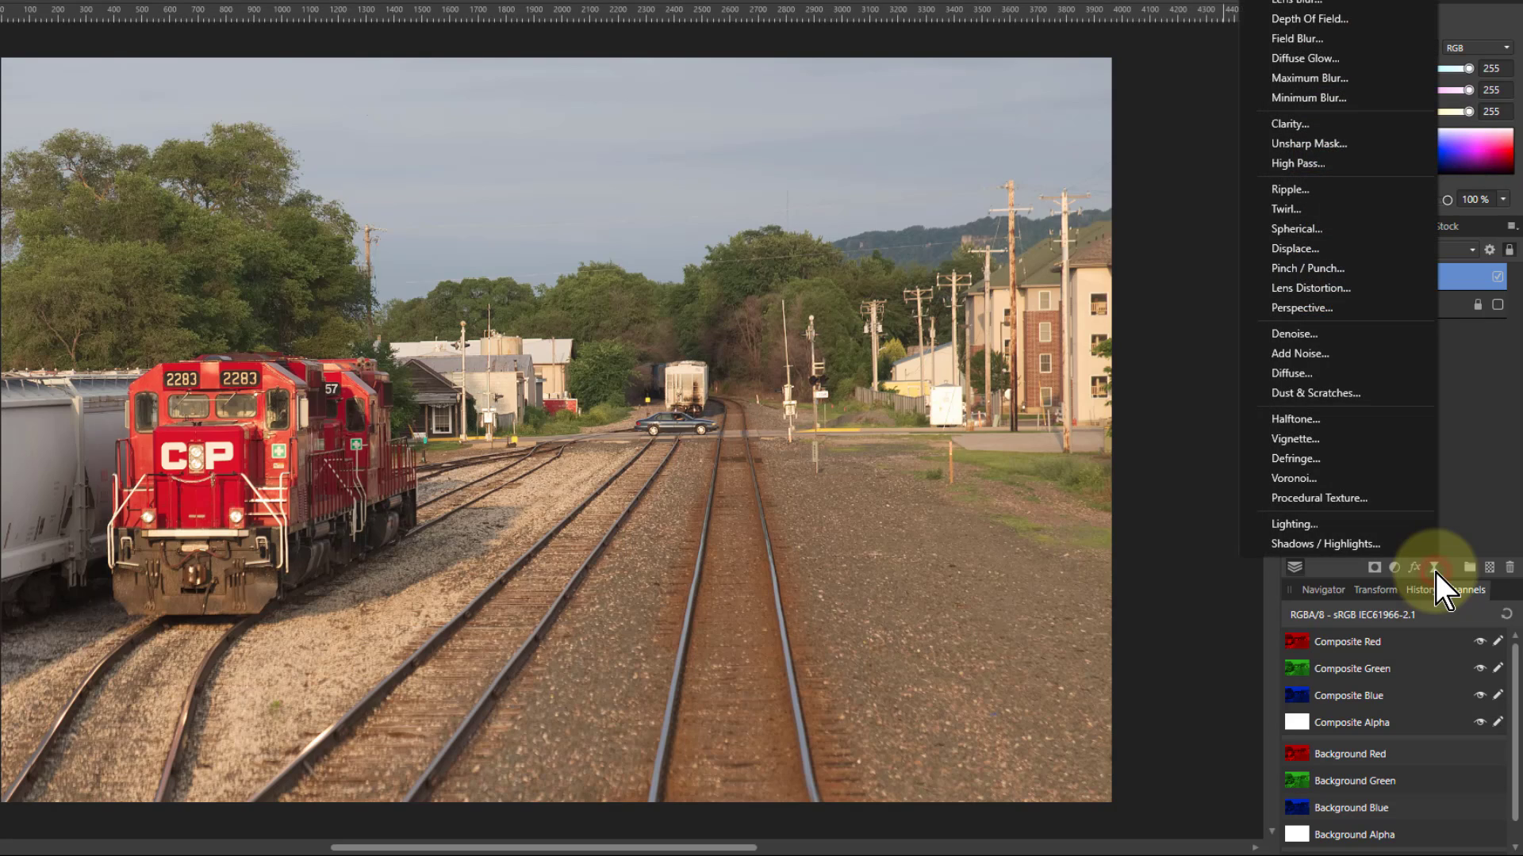
click(1343, 502)
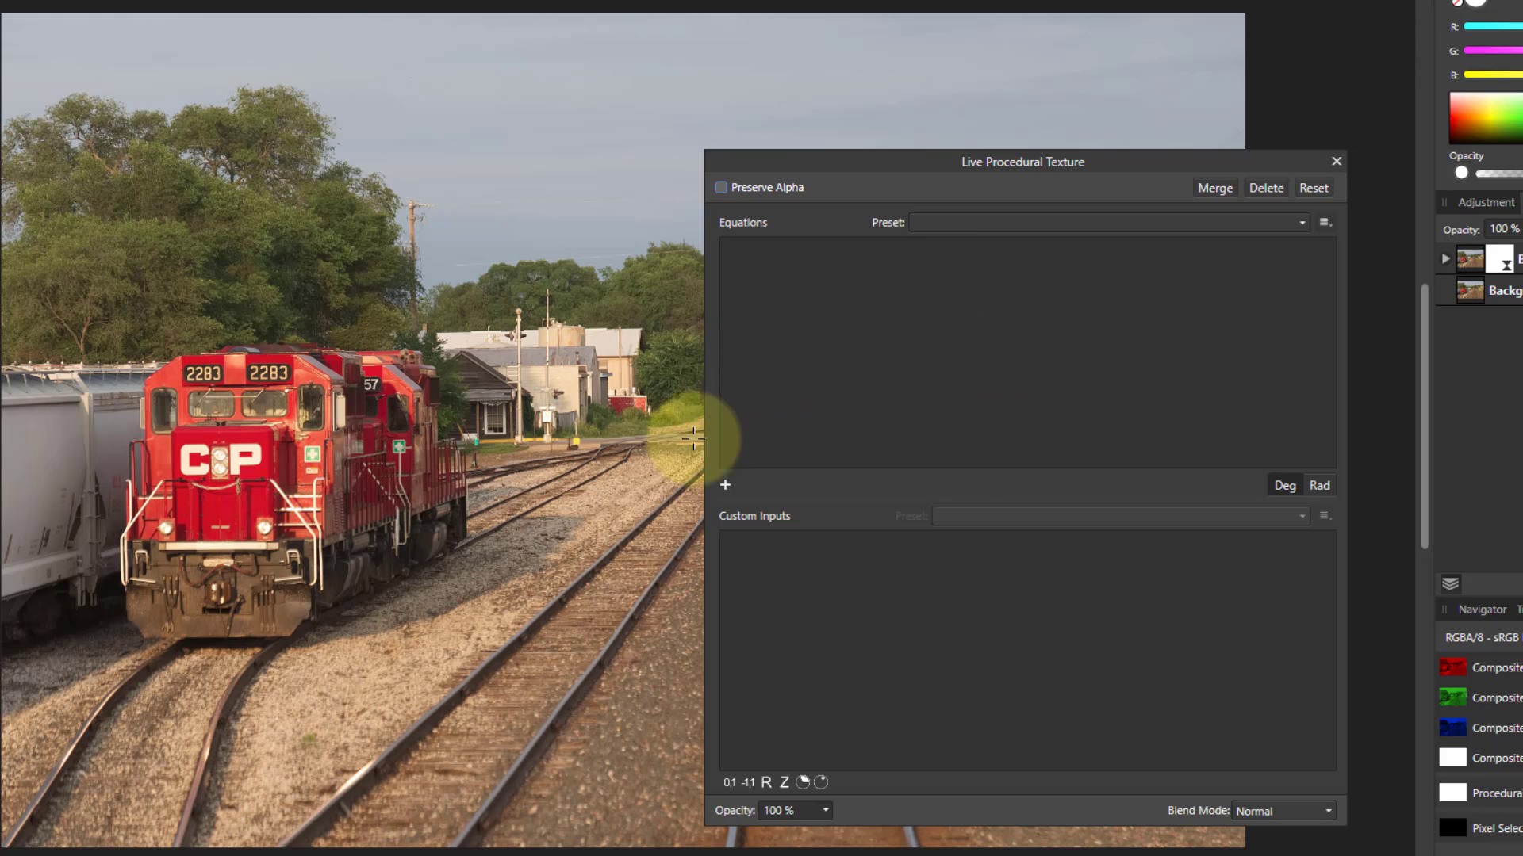
click(724, 486)
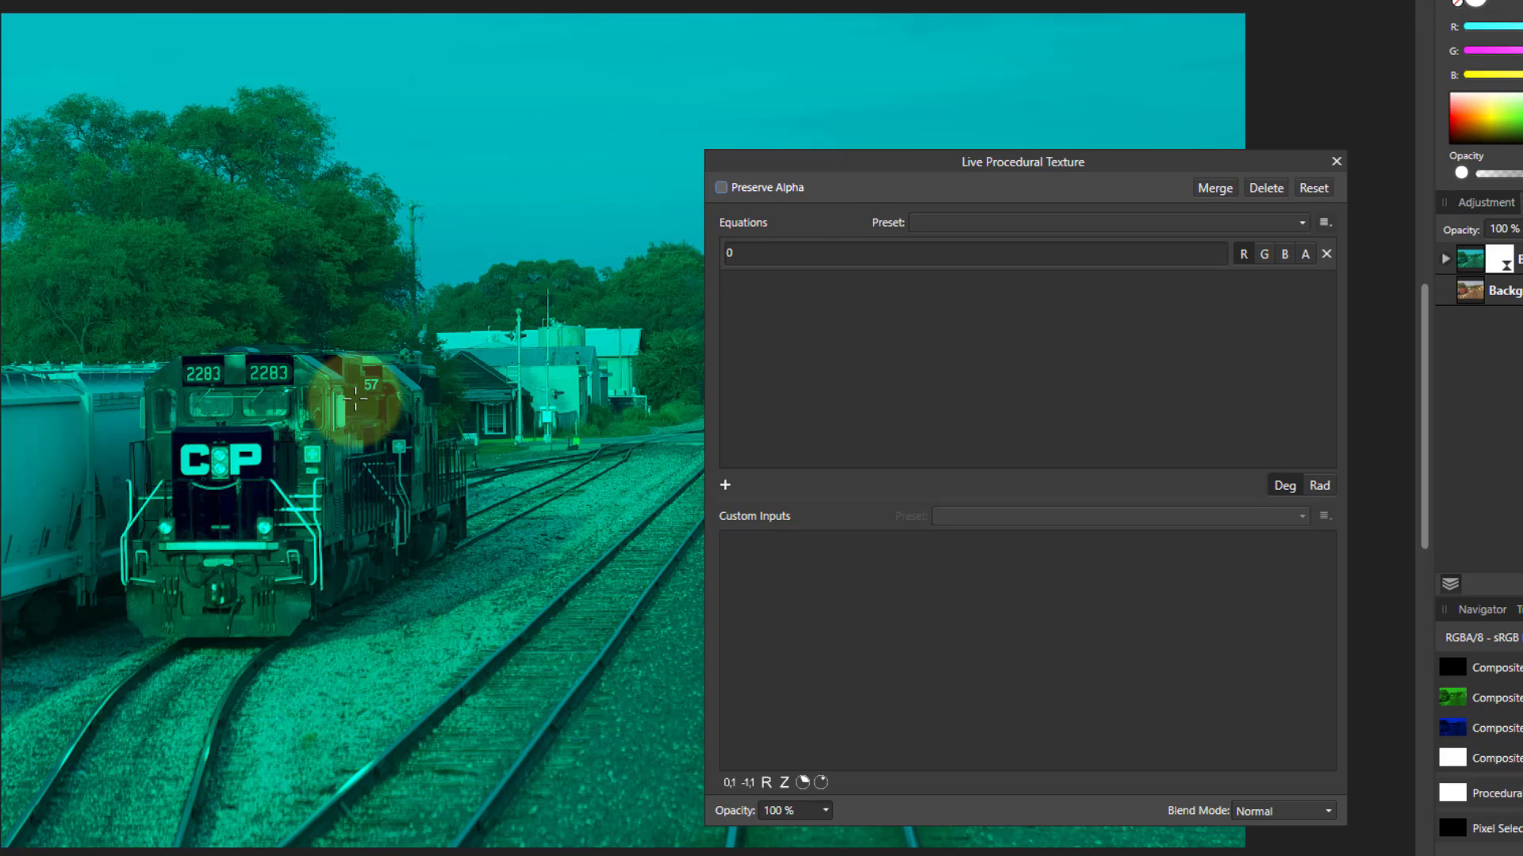
- Move the equation from the R channel to A, entering 1, then R, then R-G-B
click(1243, 255)
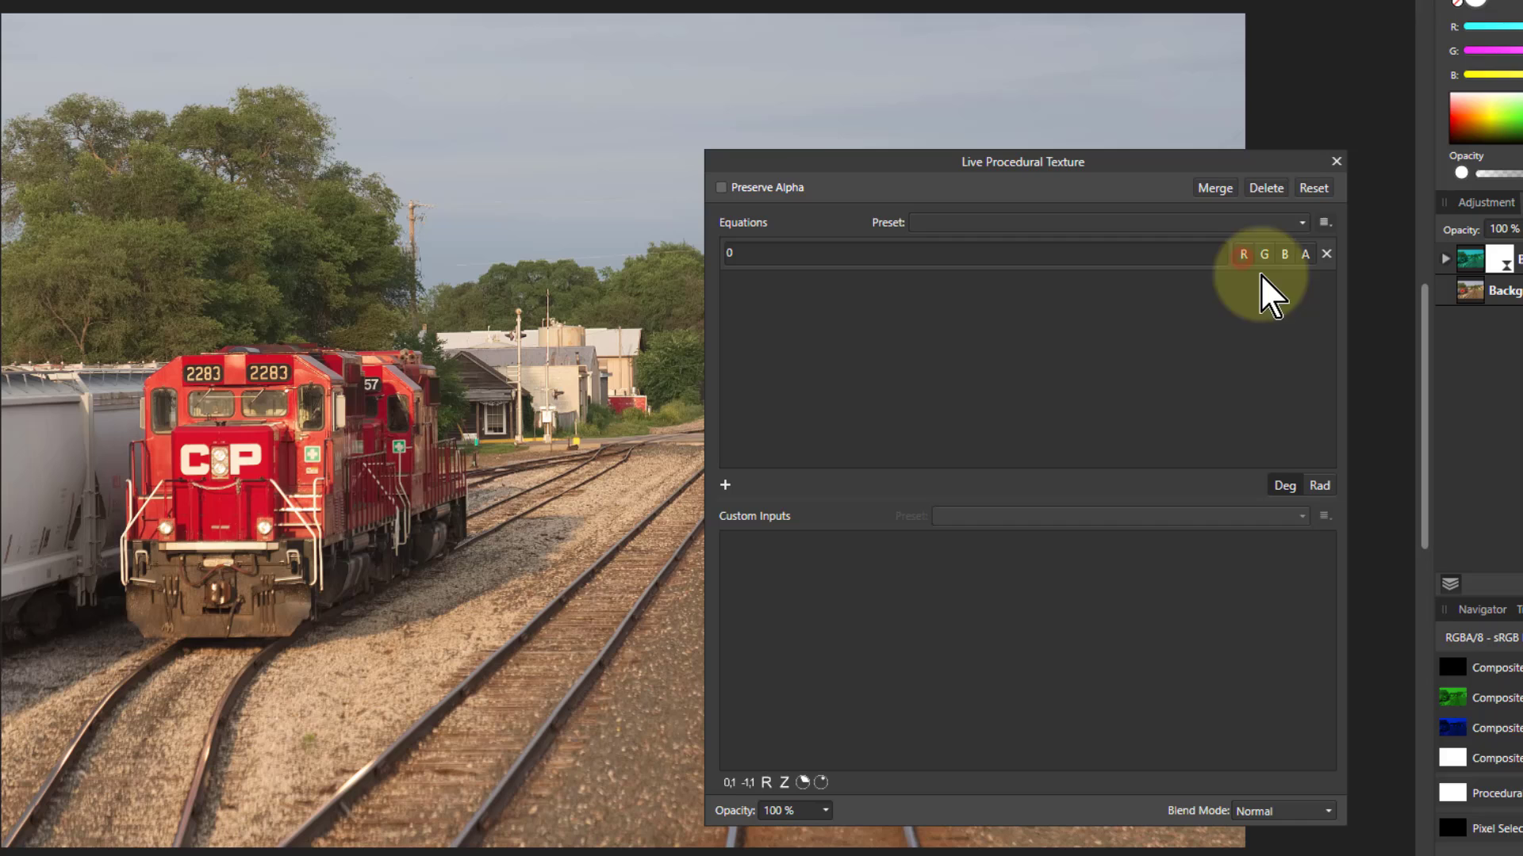
click(1306, 255)
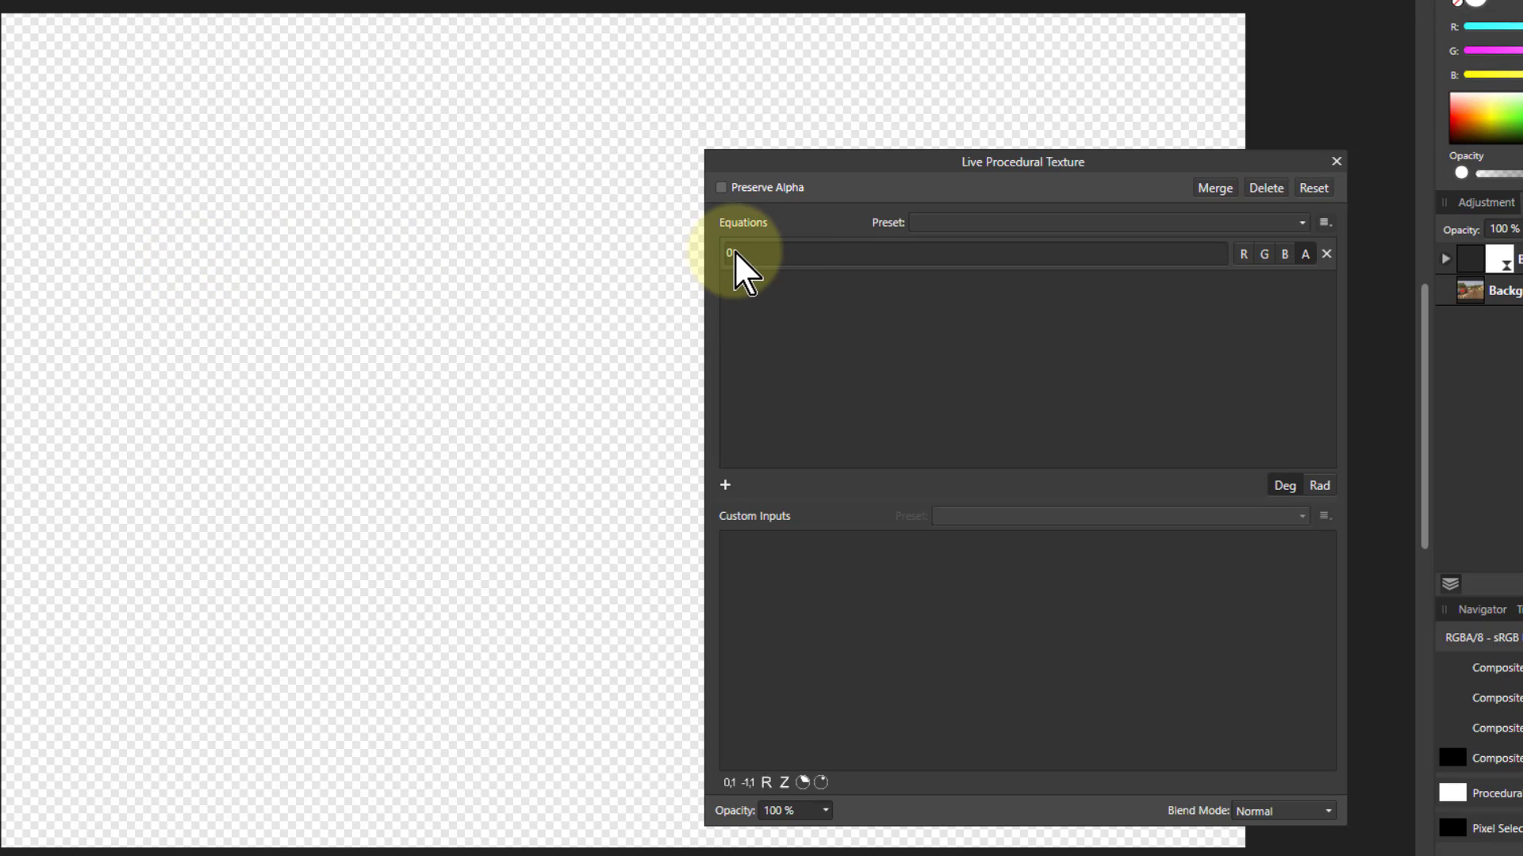
click(773, 254)
text(1)
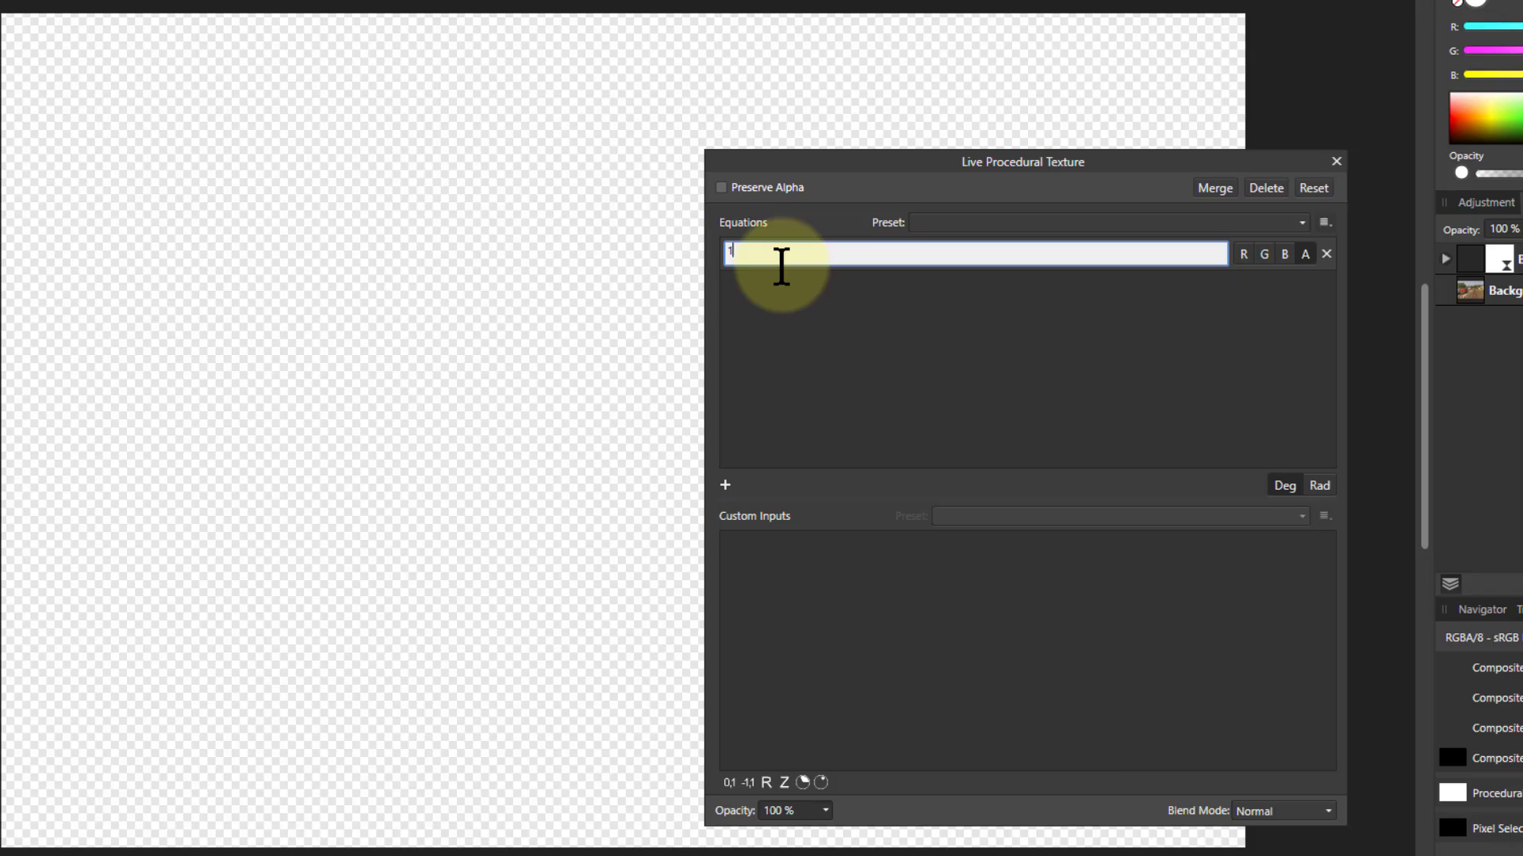
key(Return)
click(749, 253)
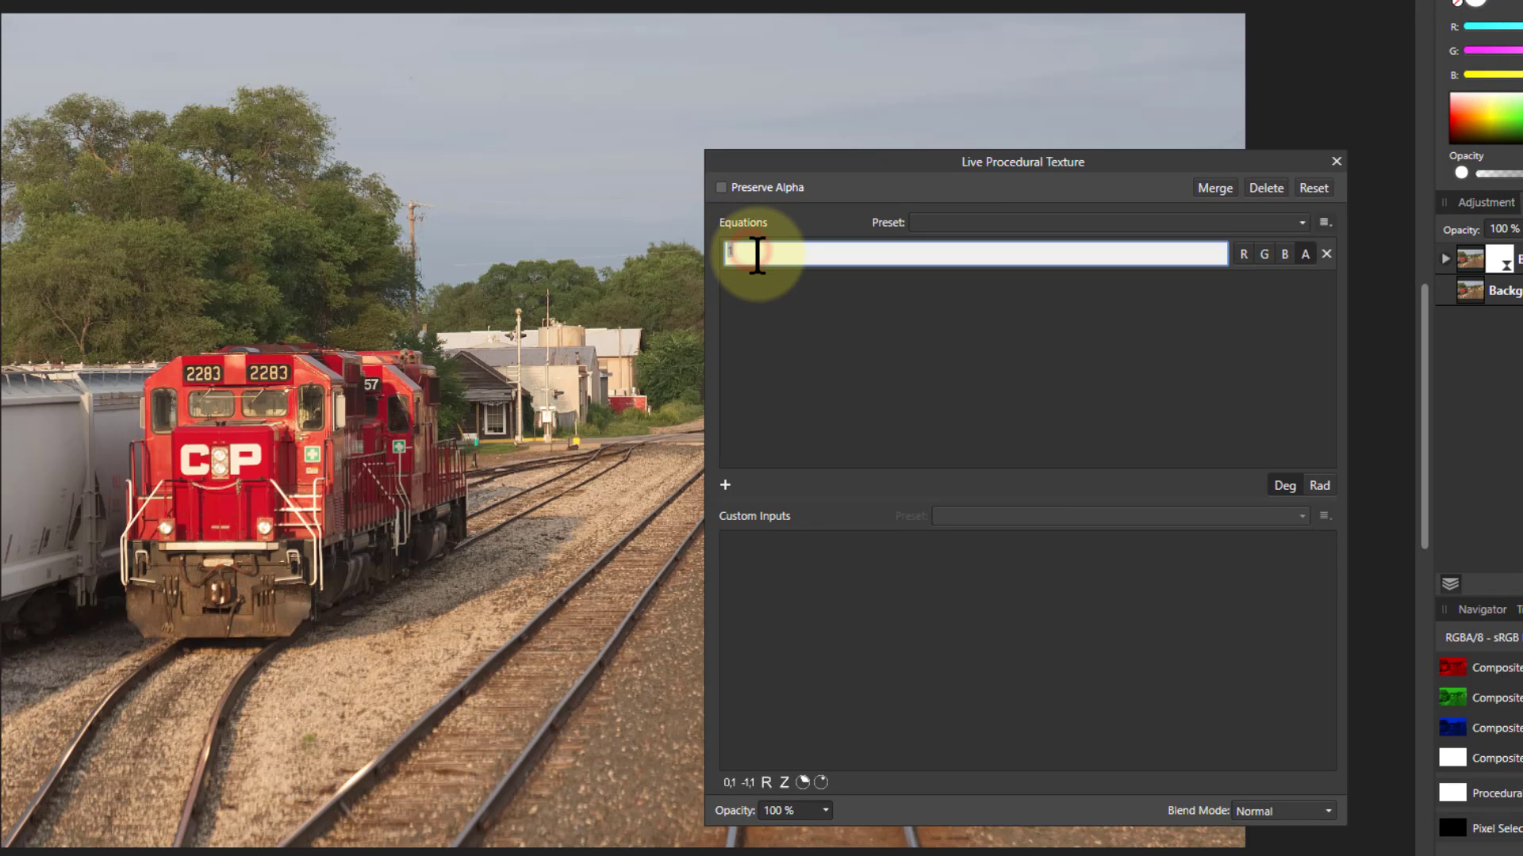
text(R)
key(Return)
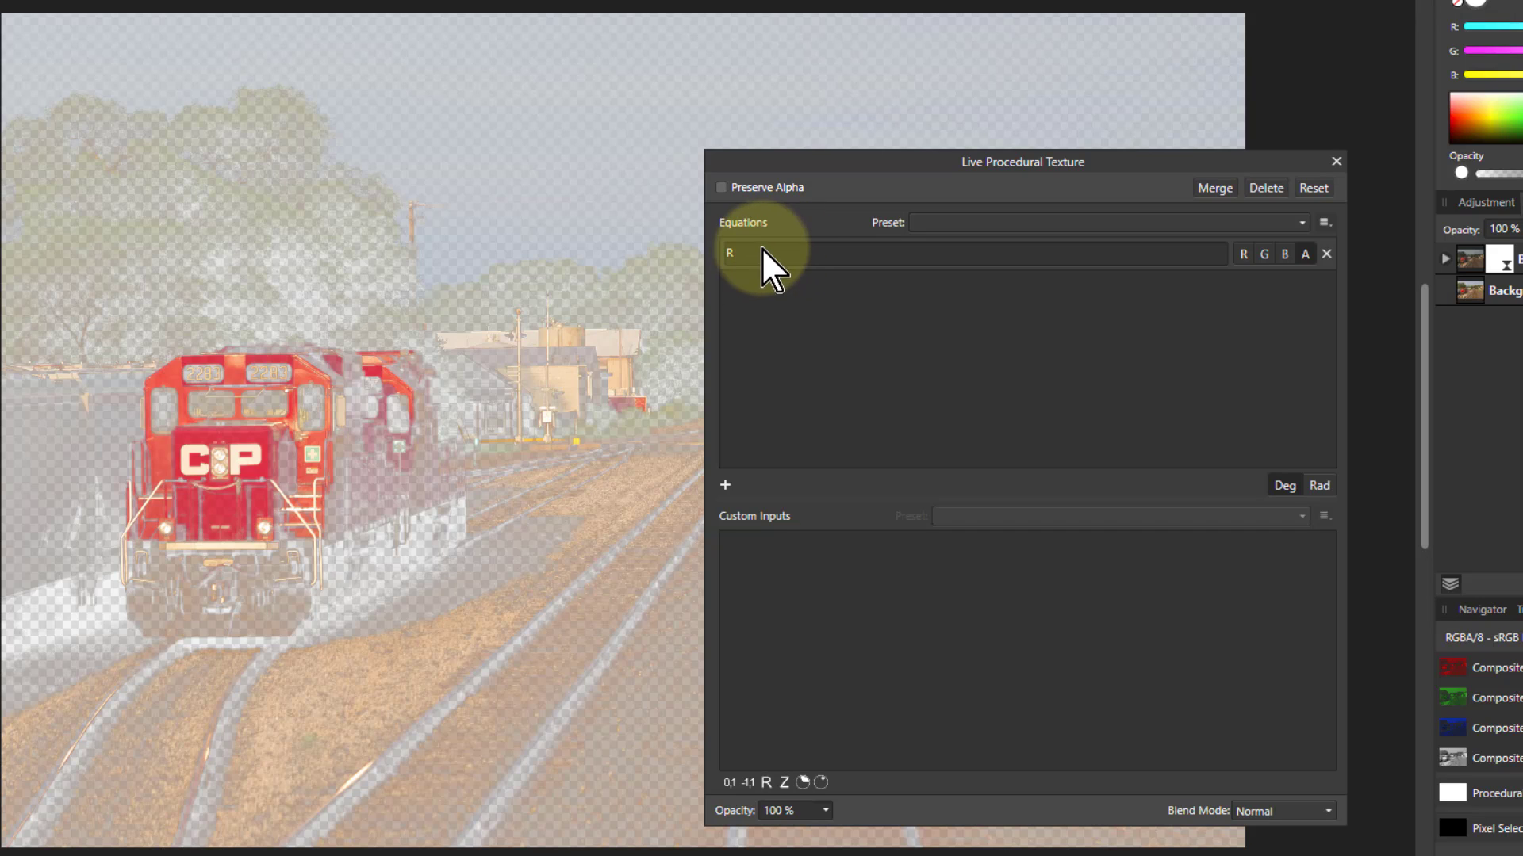
click(773, 264)
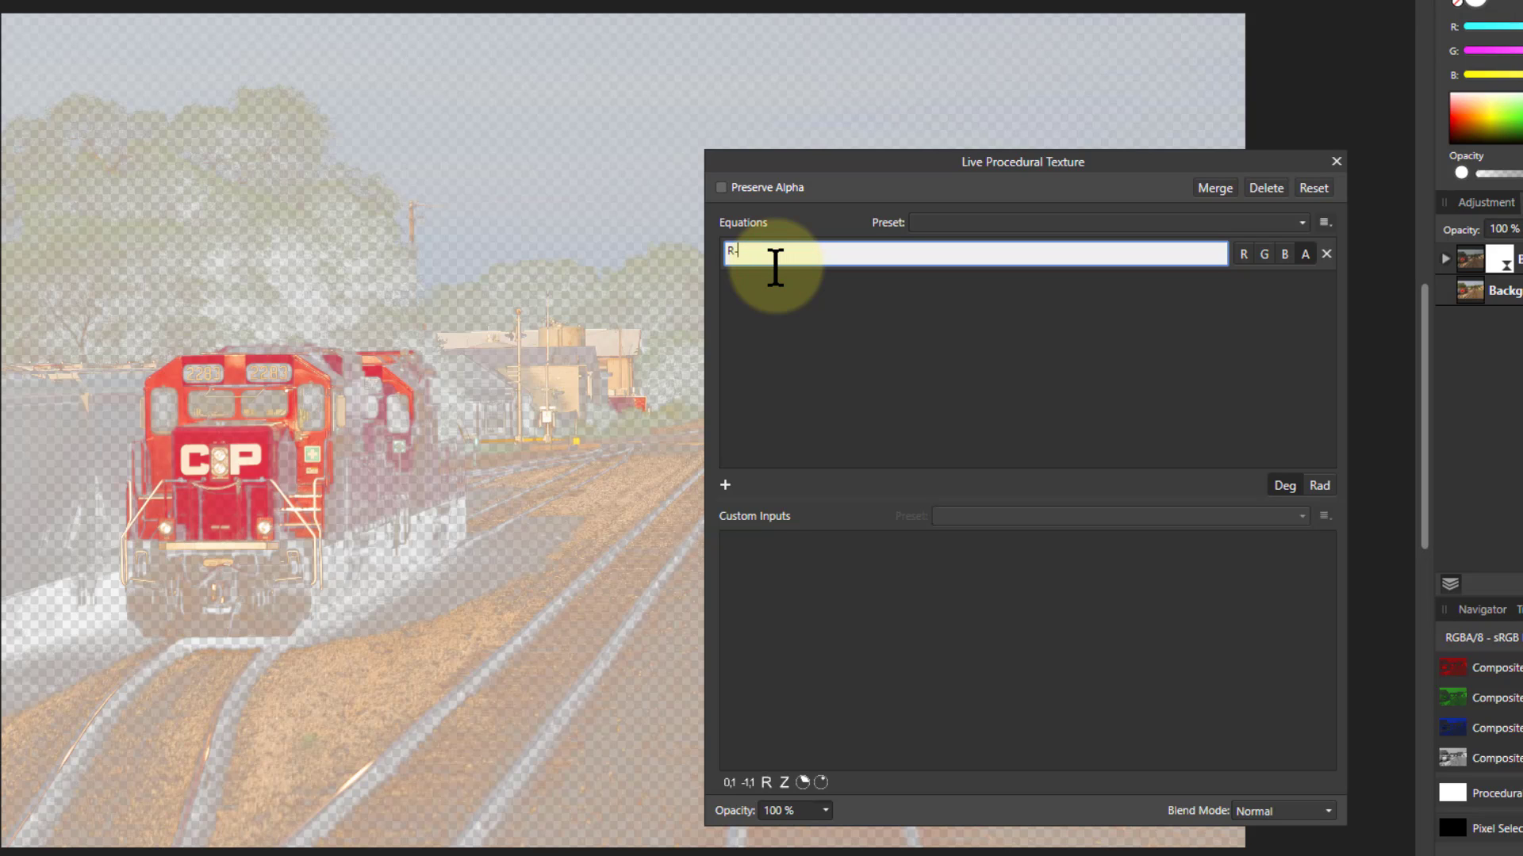
text(-G-B)
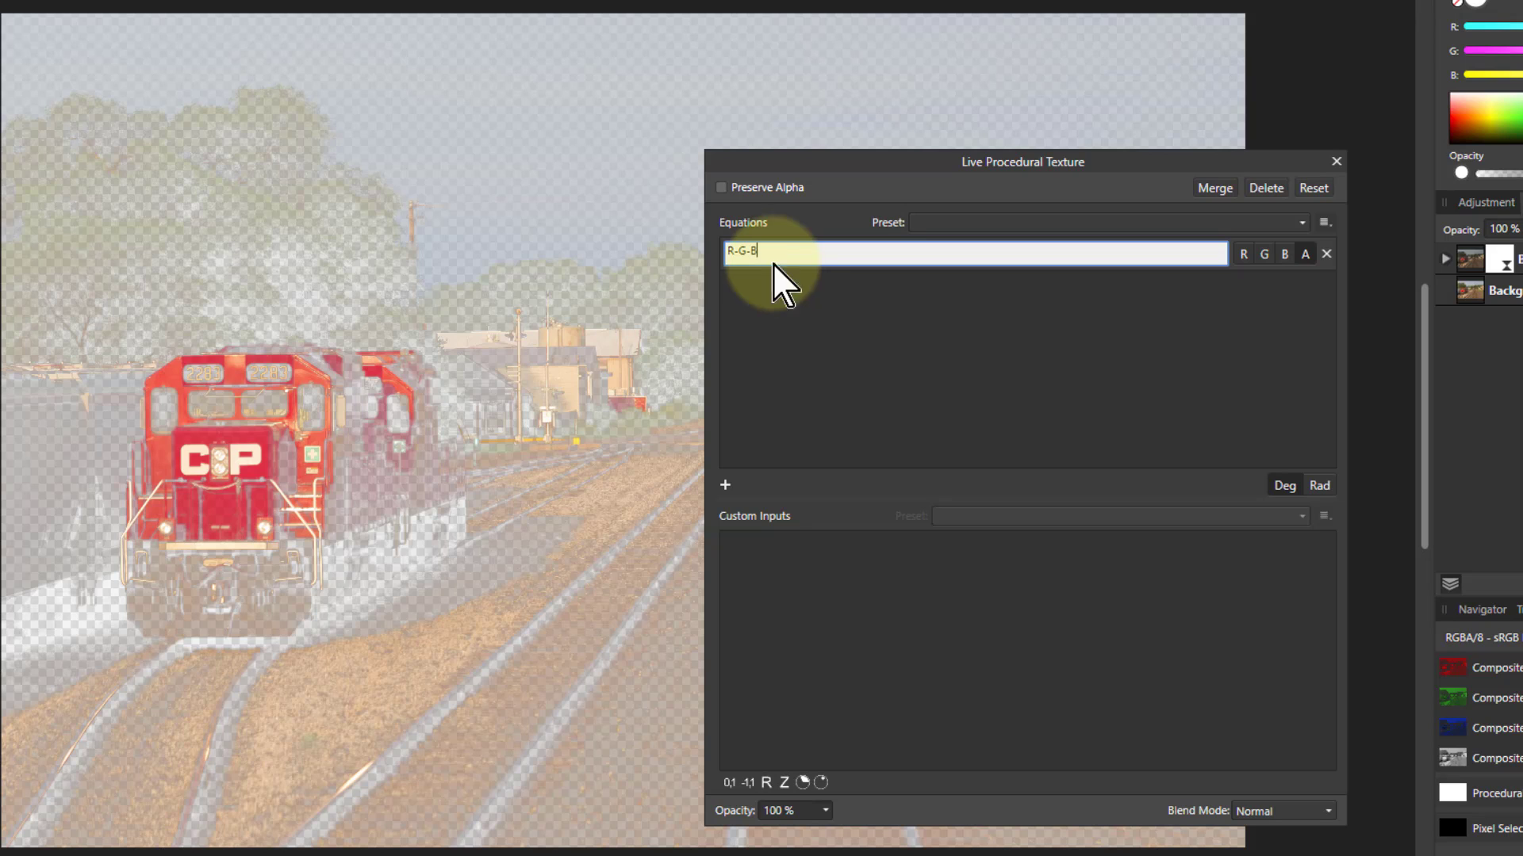
key(Return)
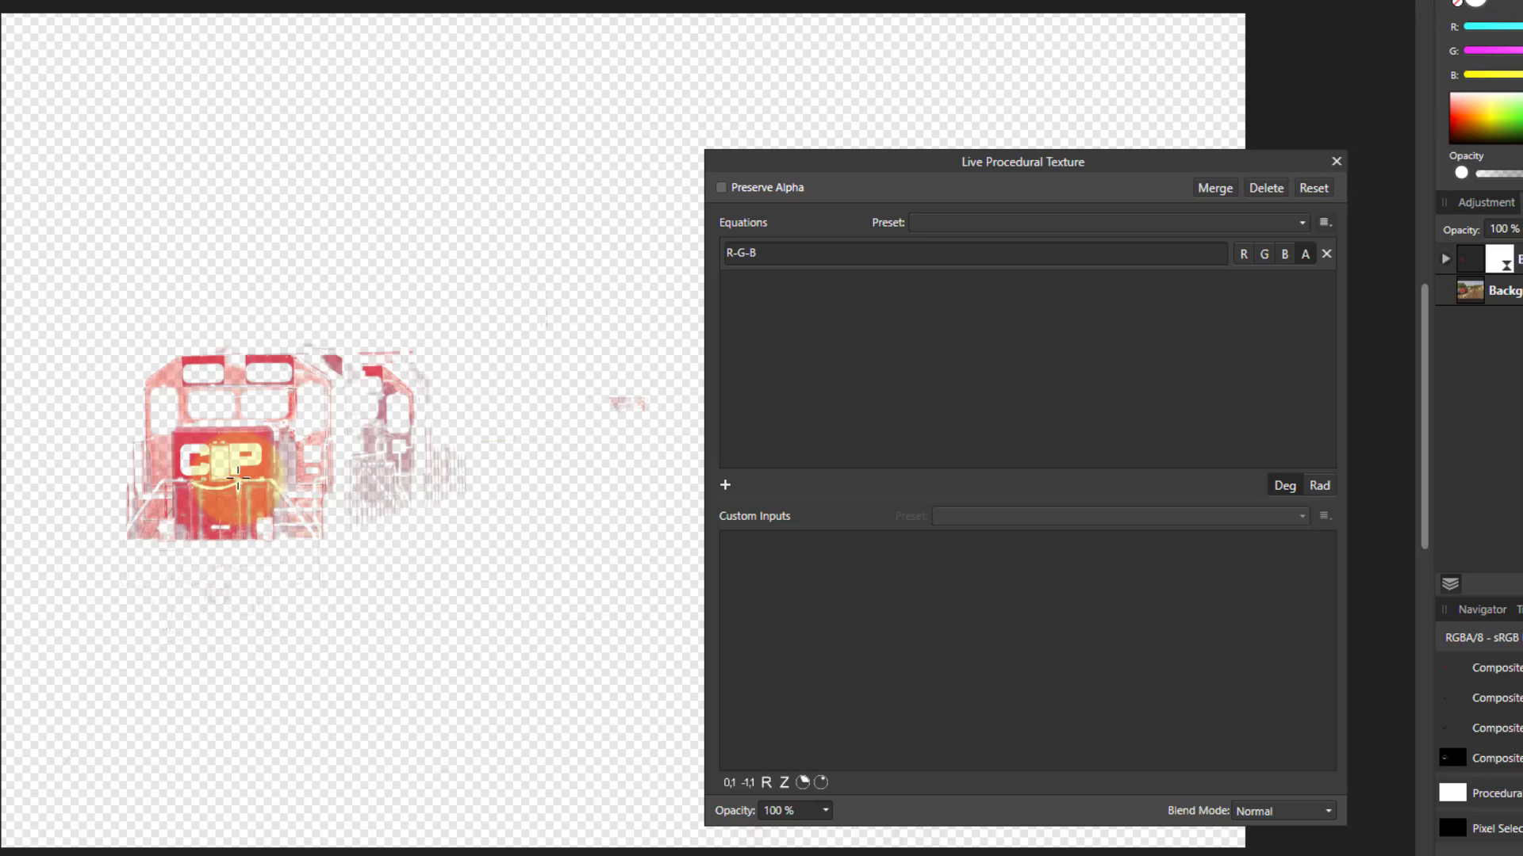
- Add three [-1,1] custom inputs to the procedural texture
click(743, 257)
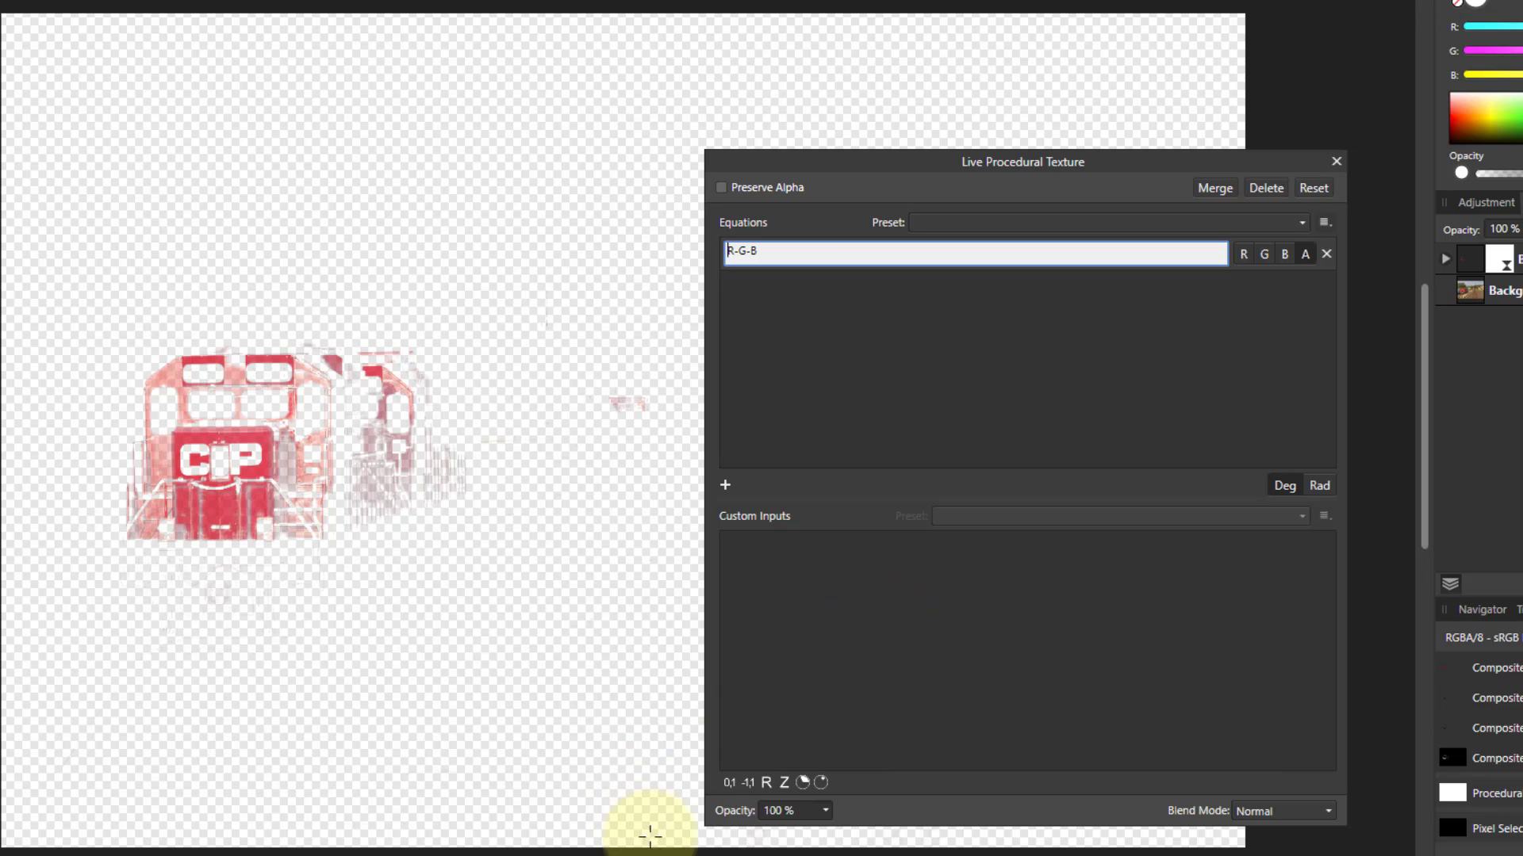
click(748, 784)
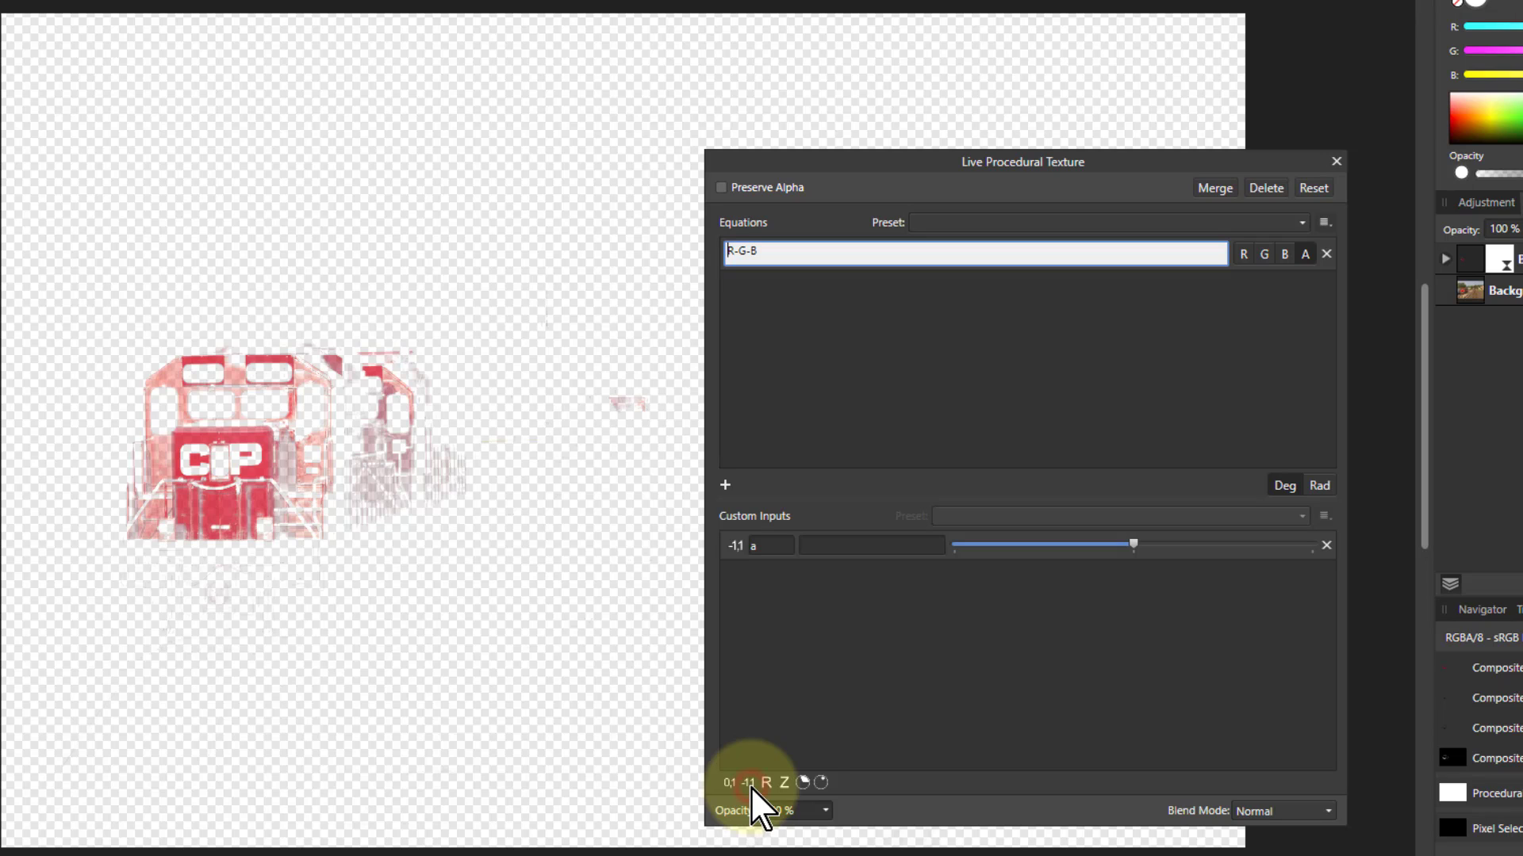
click(748, 784)
click(748, 784)
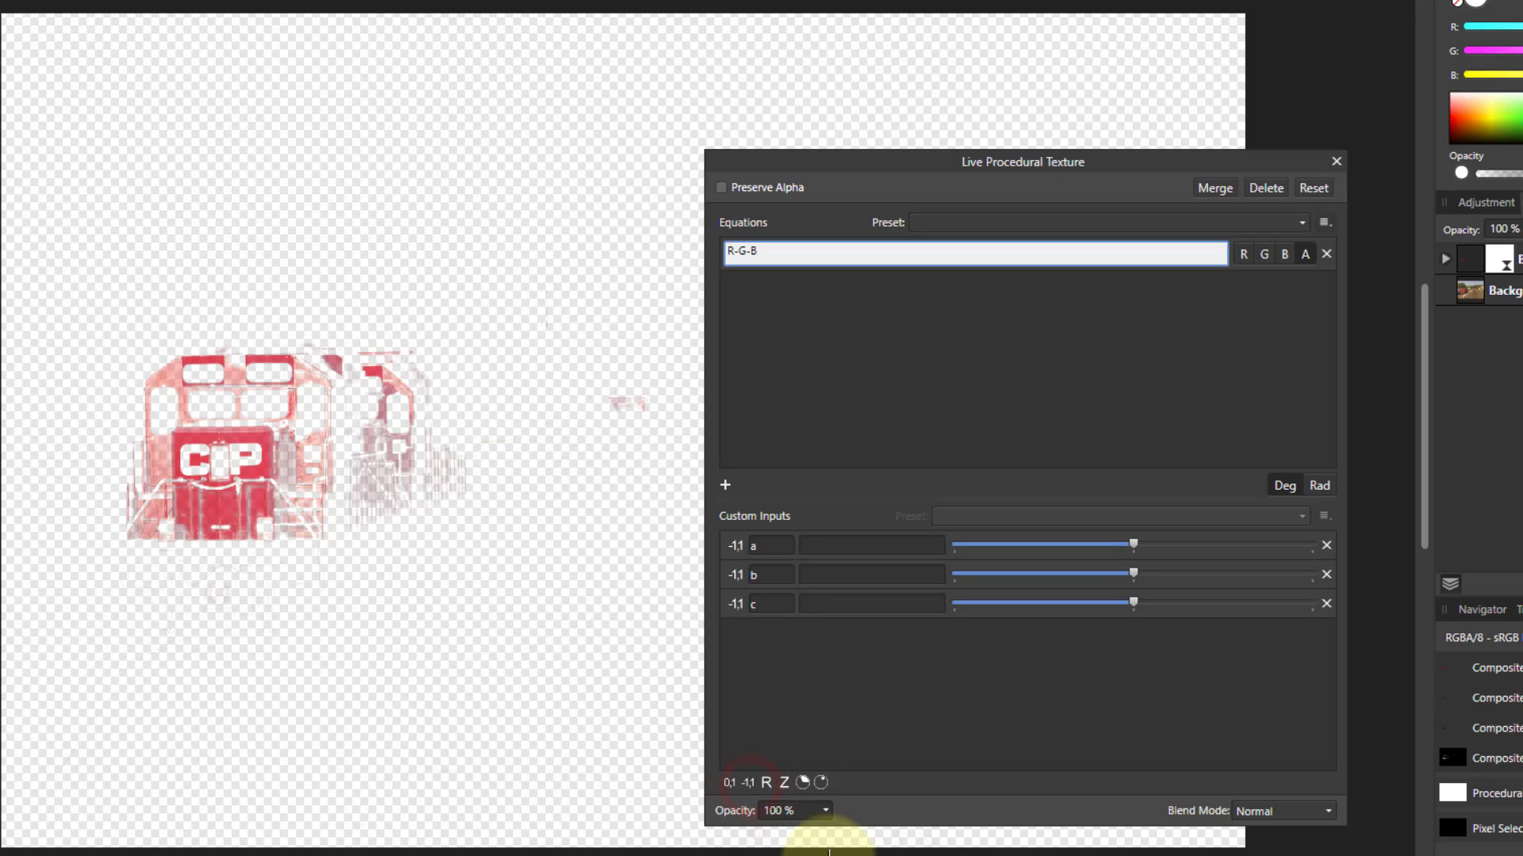
- Rename the three custom inputs re, gn and bl
click(770, 546)
text(re)
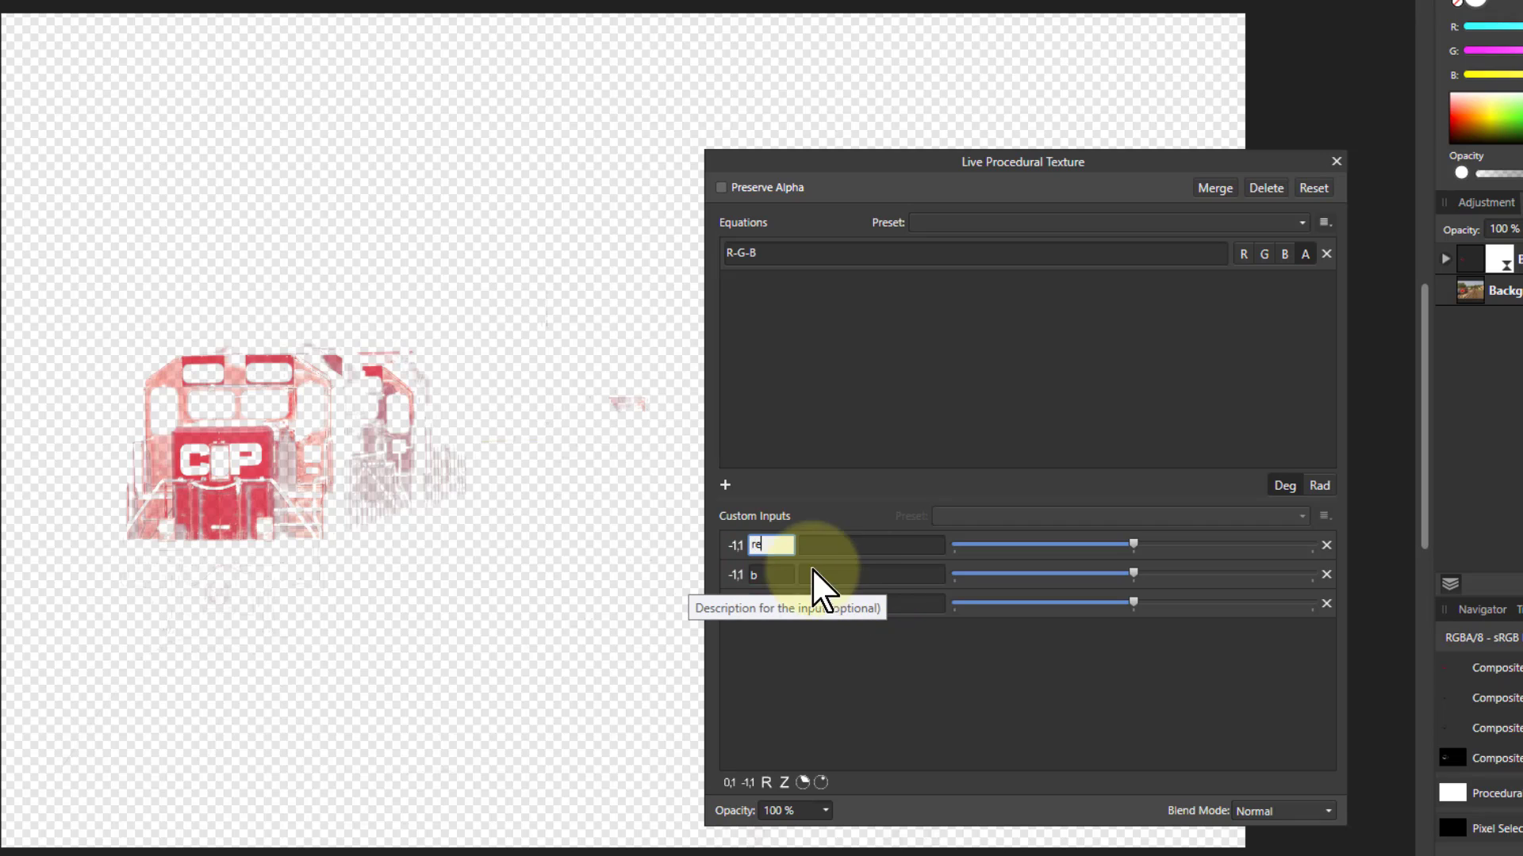
click(774, 575)
text(gn)
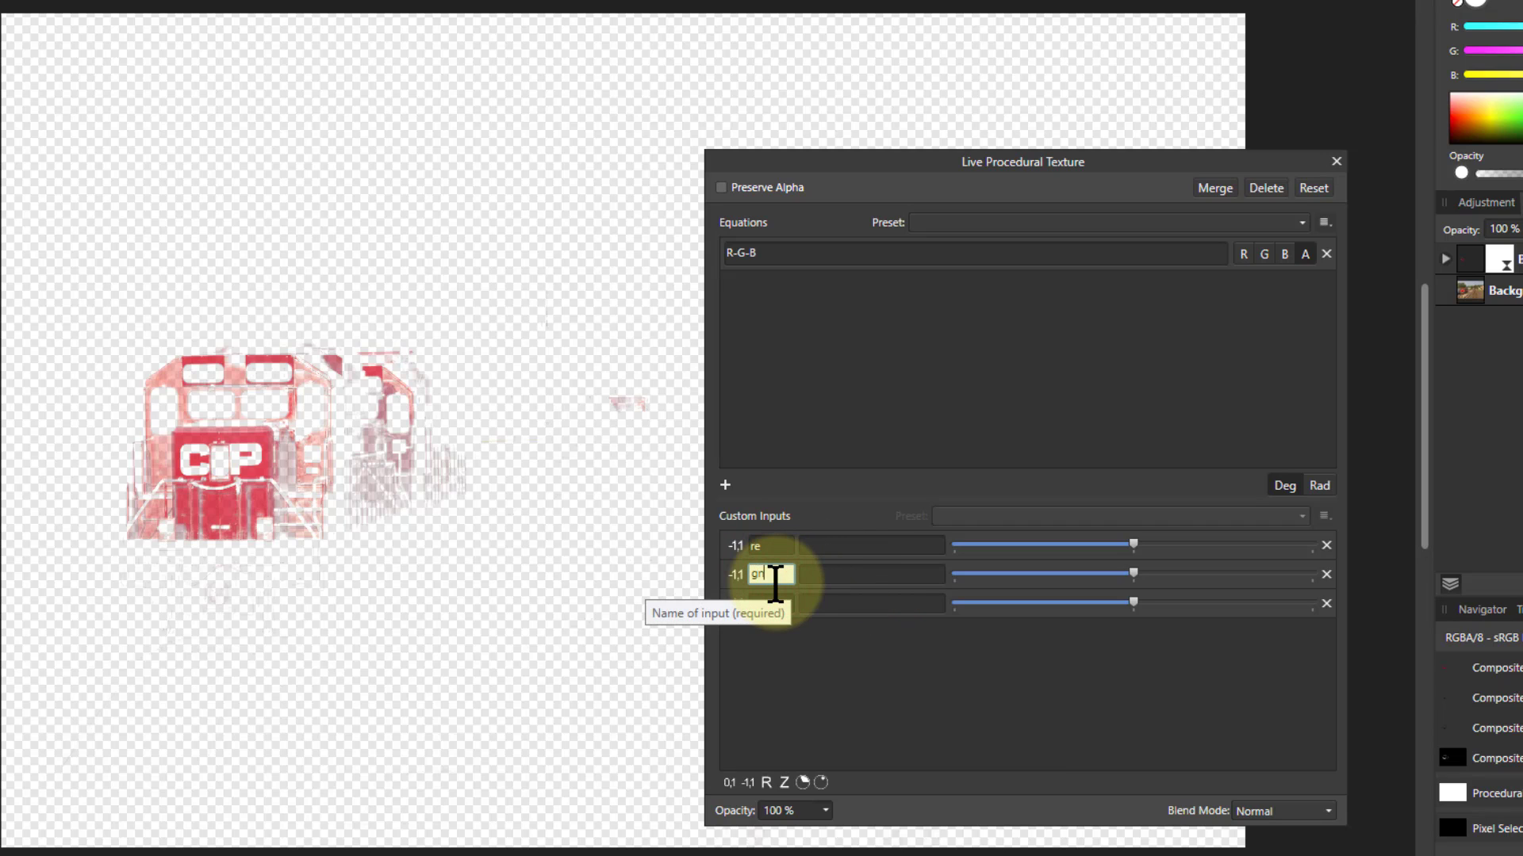
click(777, 605)
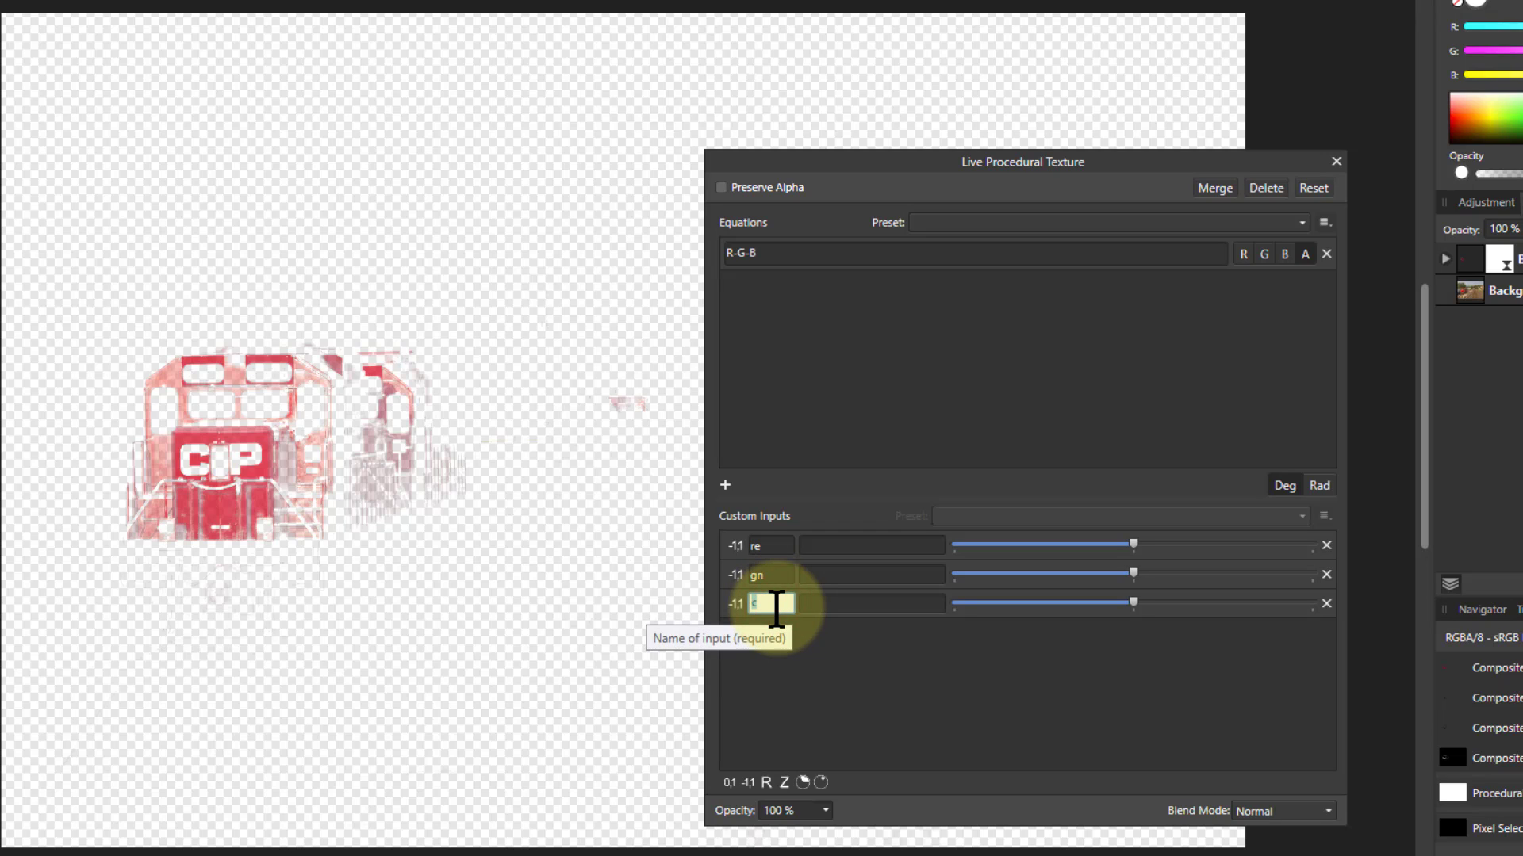
text(bl)
key(Return)
- Describe the re, gn and bl inputs as Red, Green and Blue
click(824, 549)
text(Red)
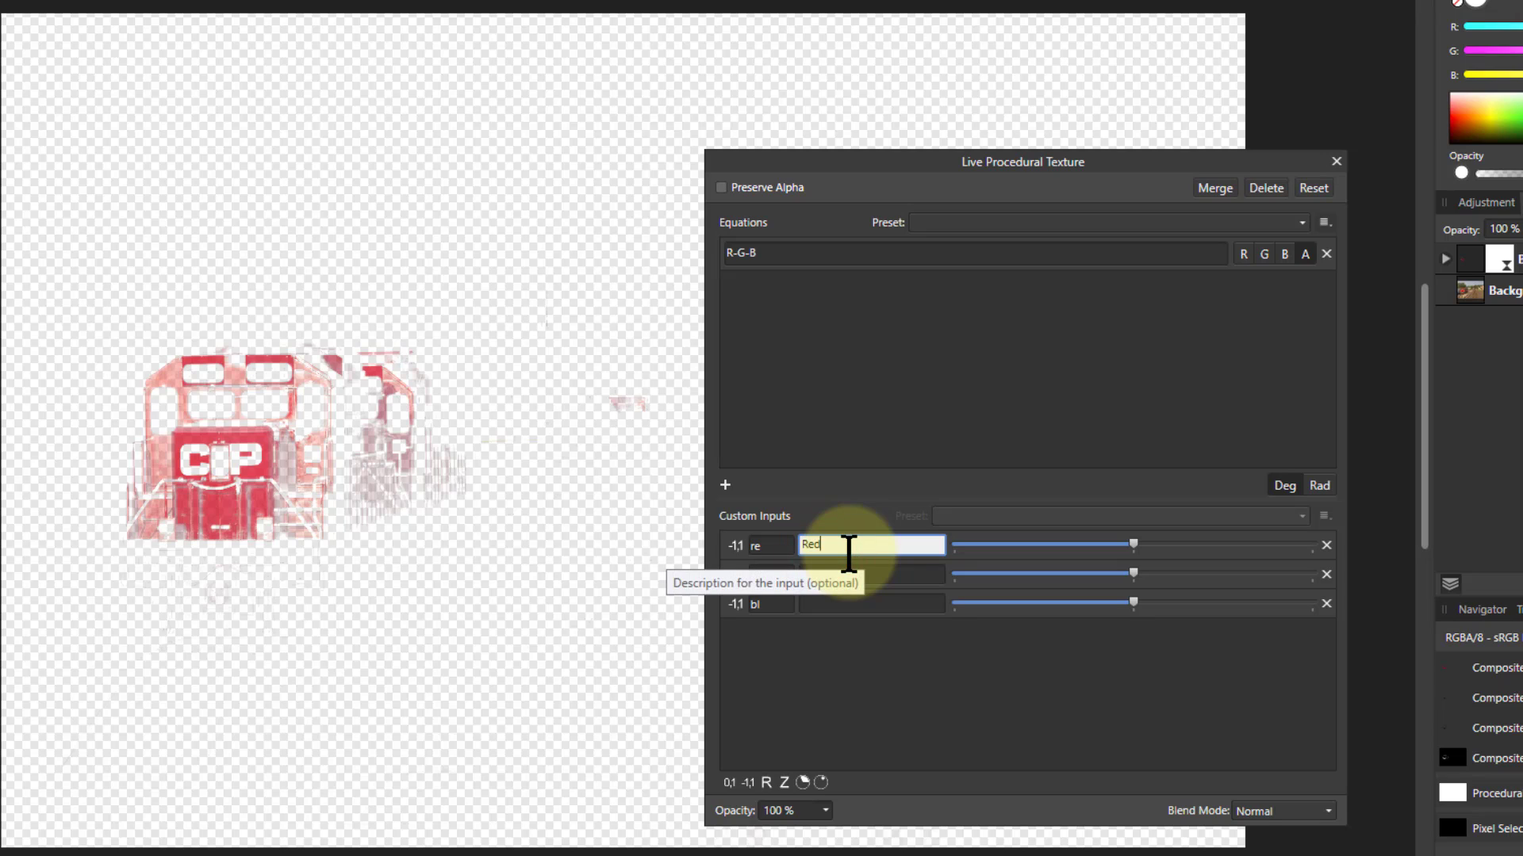
click(821, 577)
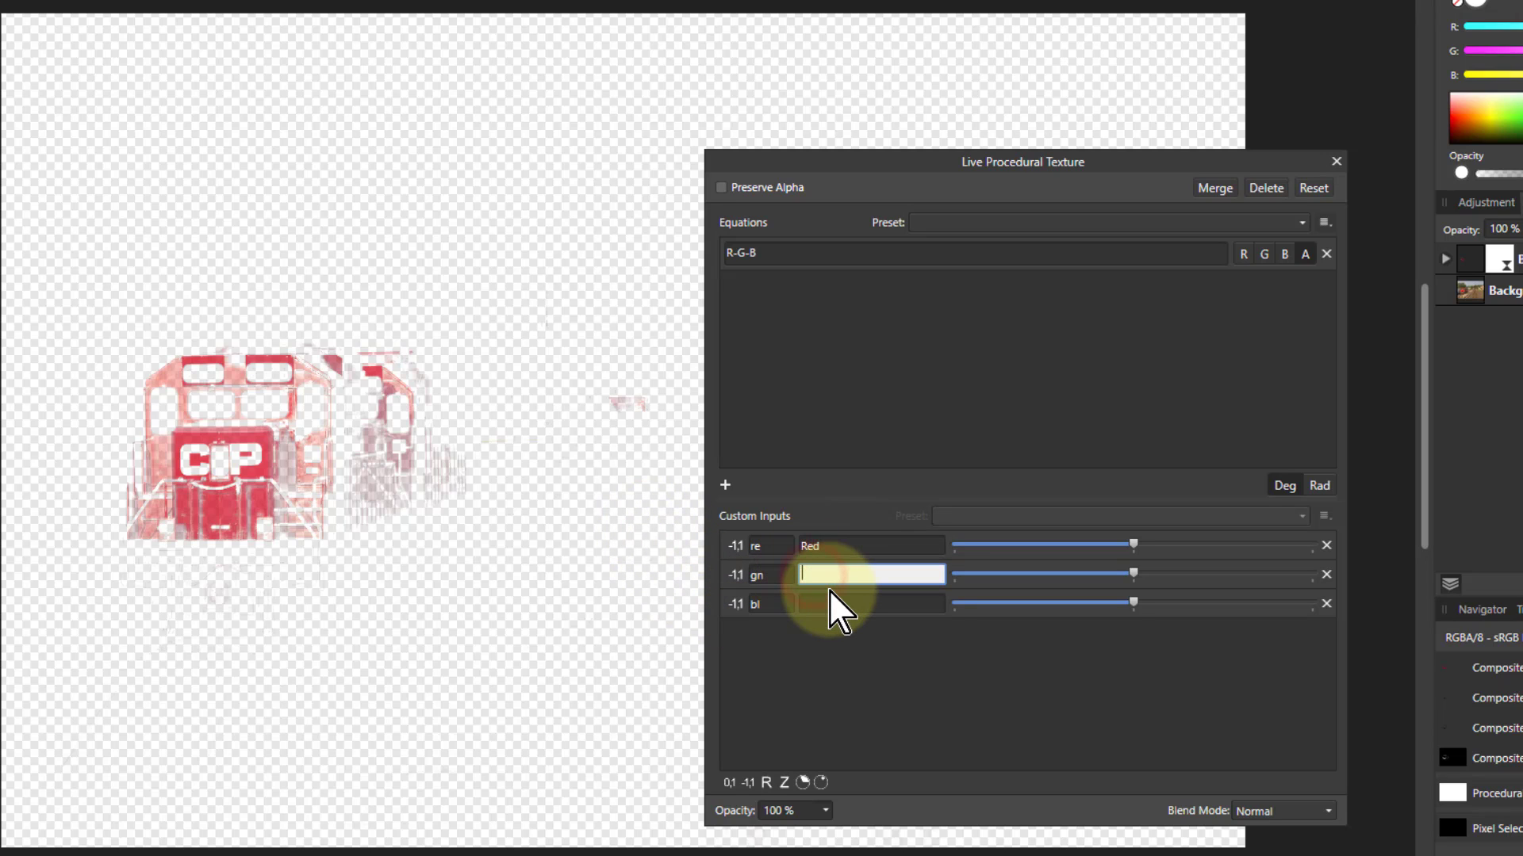
text(Green)
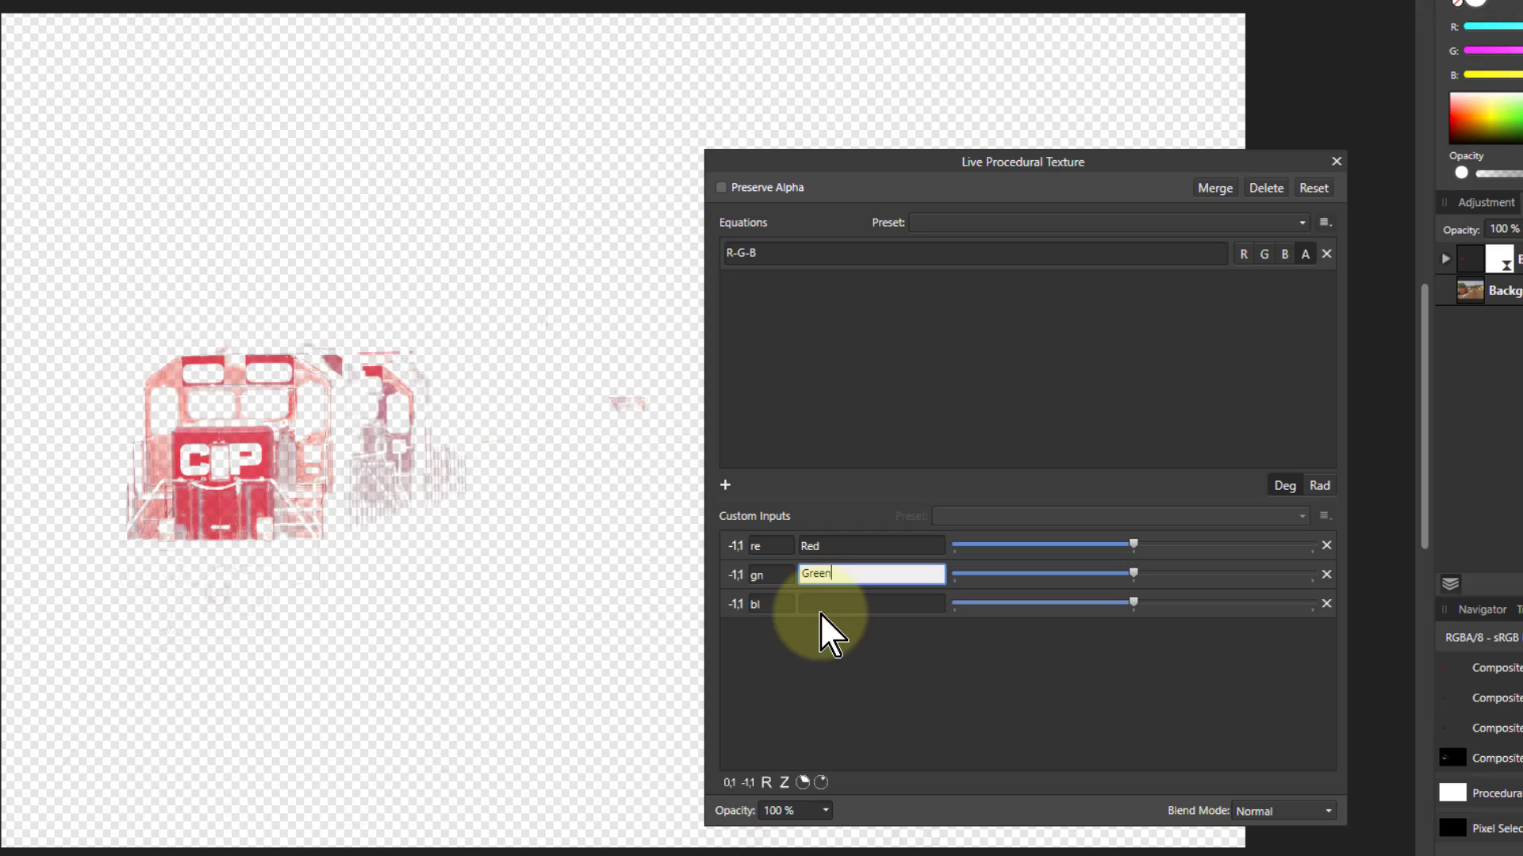
click(820, 605)
text(Blue)
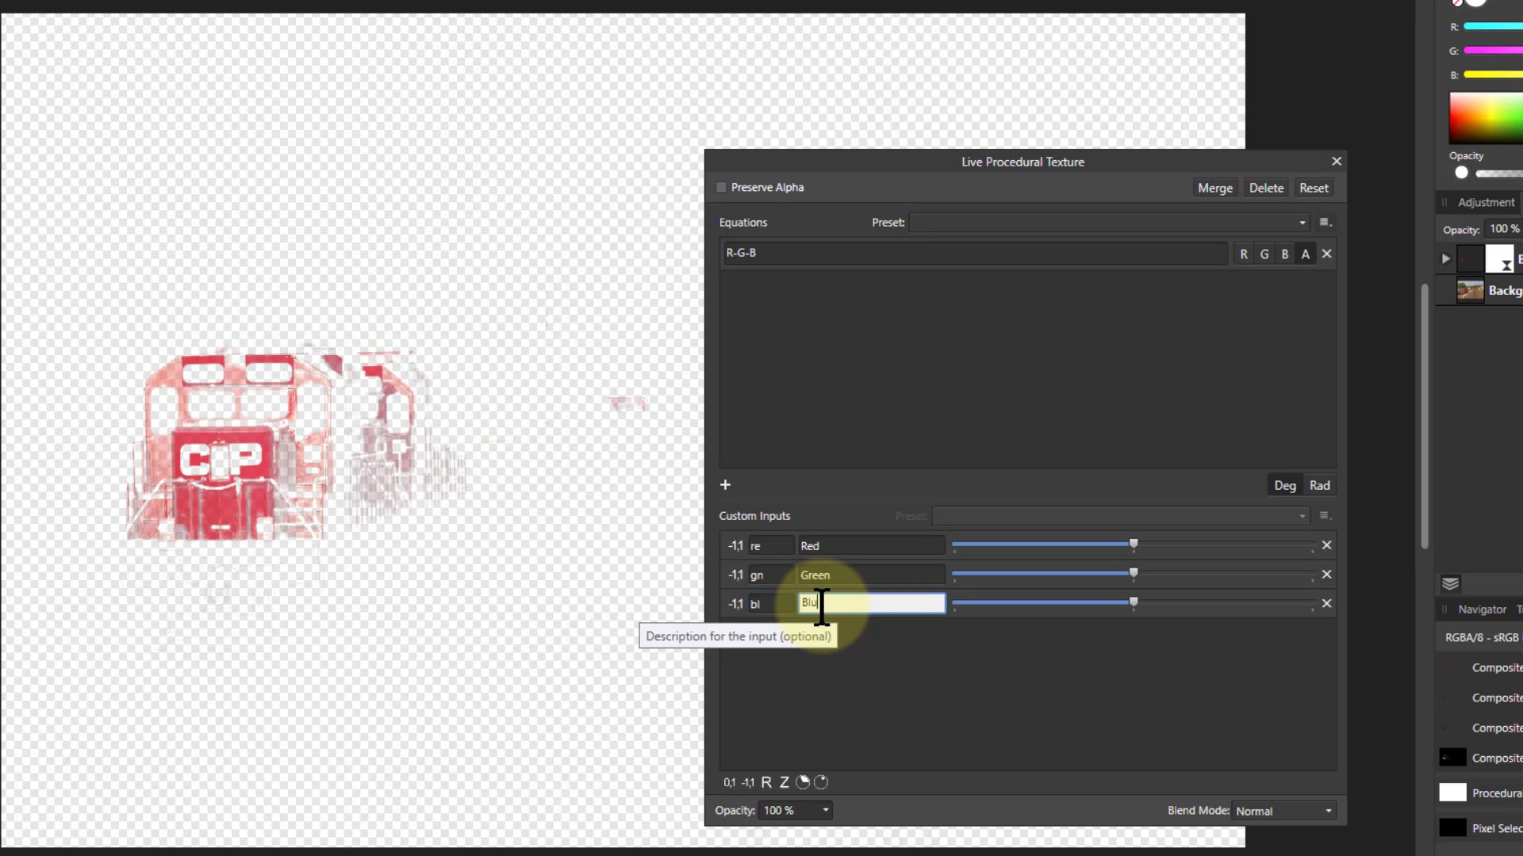
key(Return)
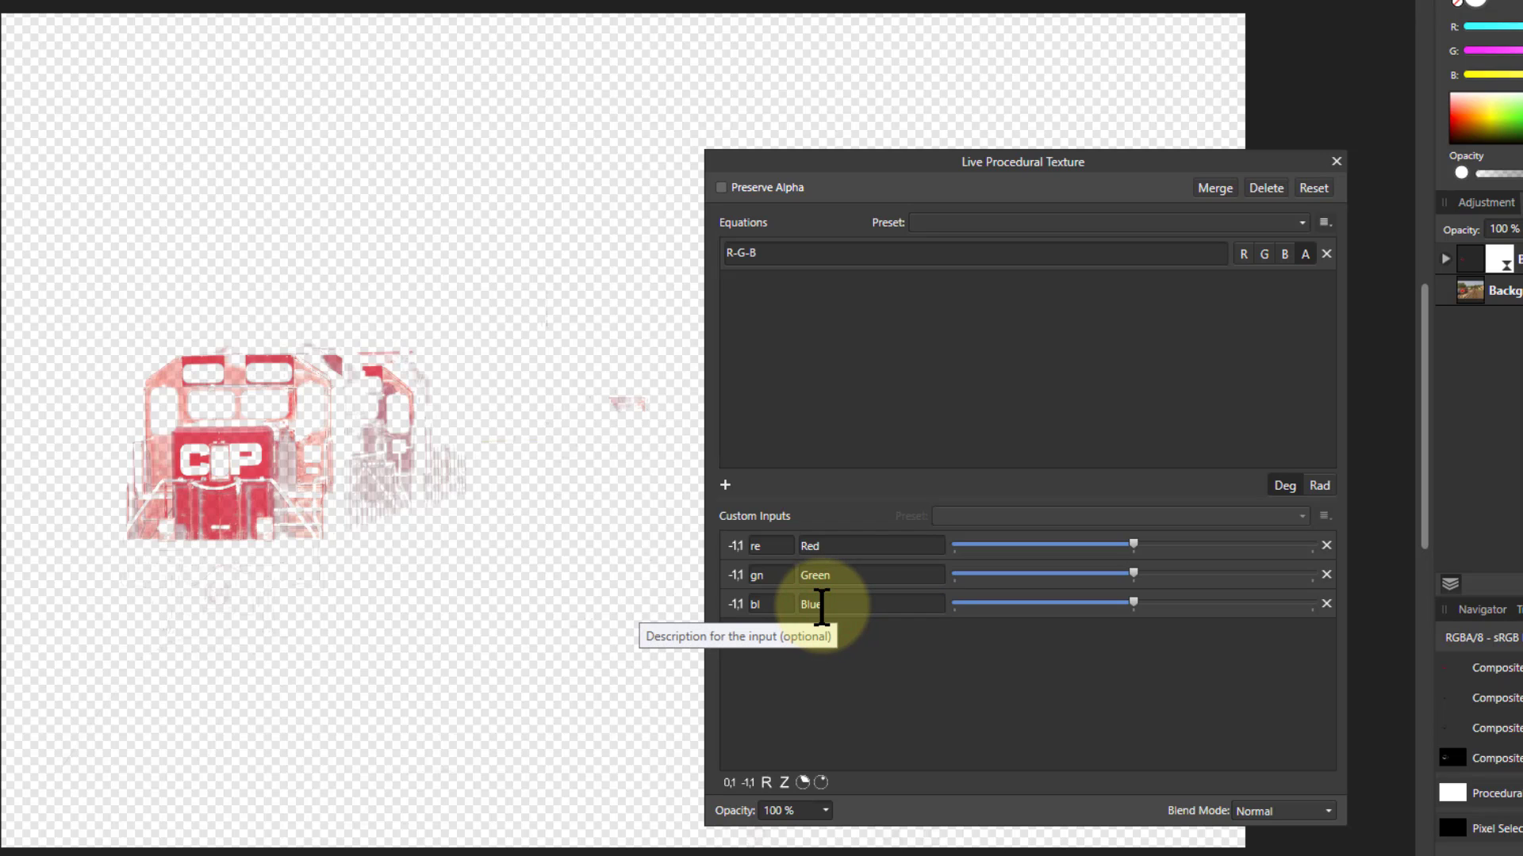
click(779, 252)
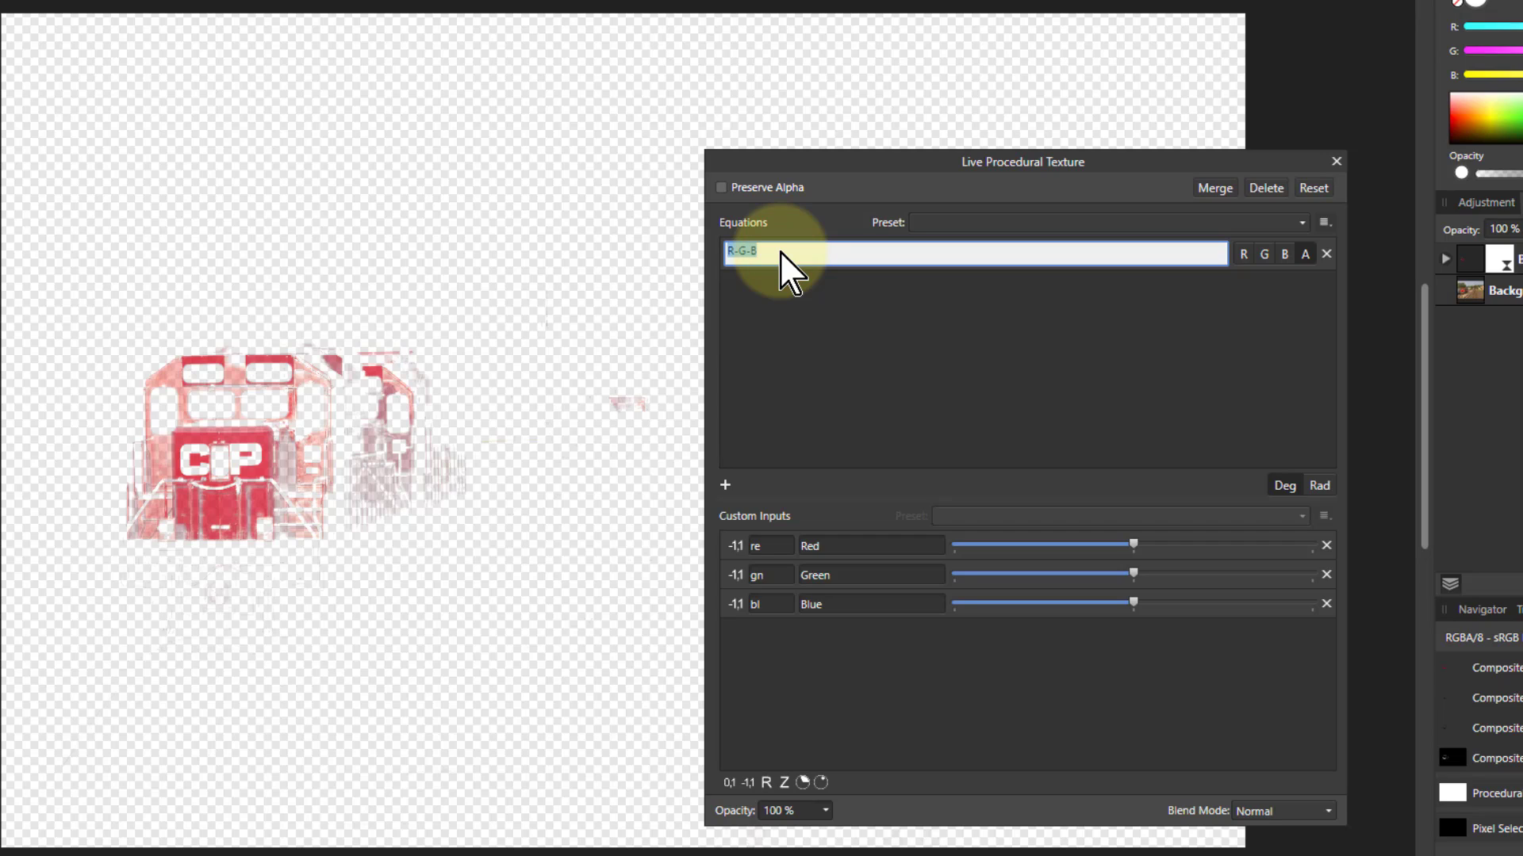
- Set the alpha equation to re*R+gn*G+bl*B
text(re*R+g)
text(n*G+bl*)
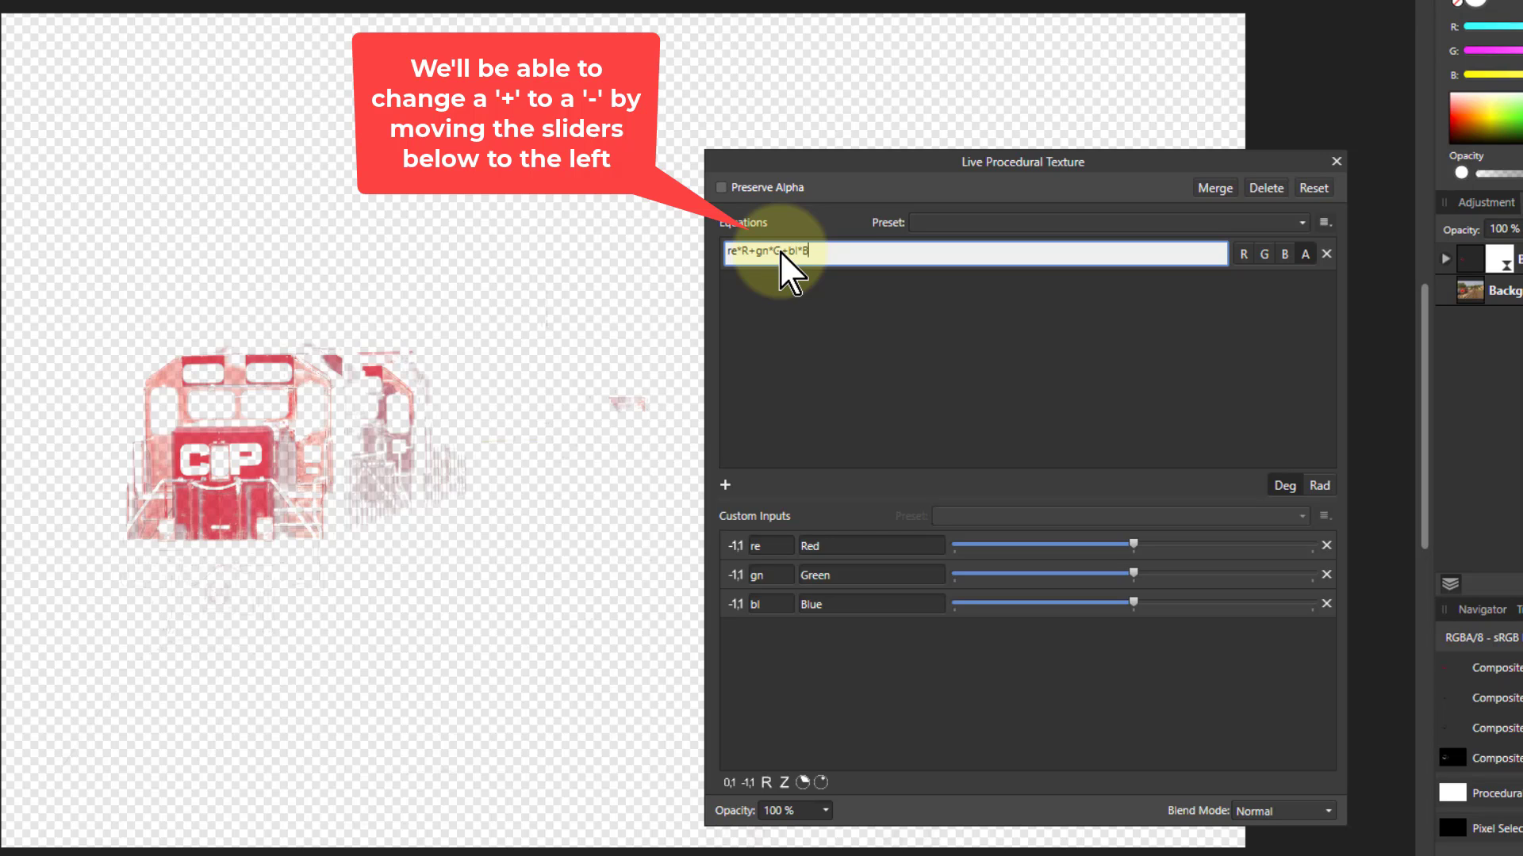
key(Return)
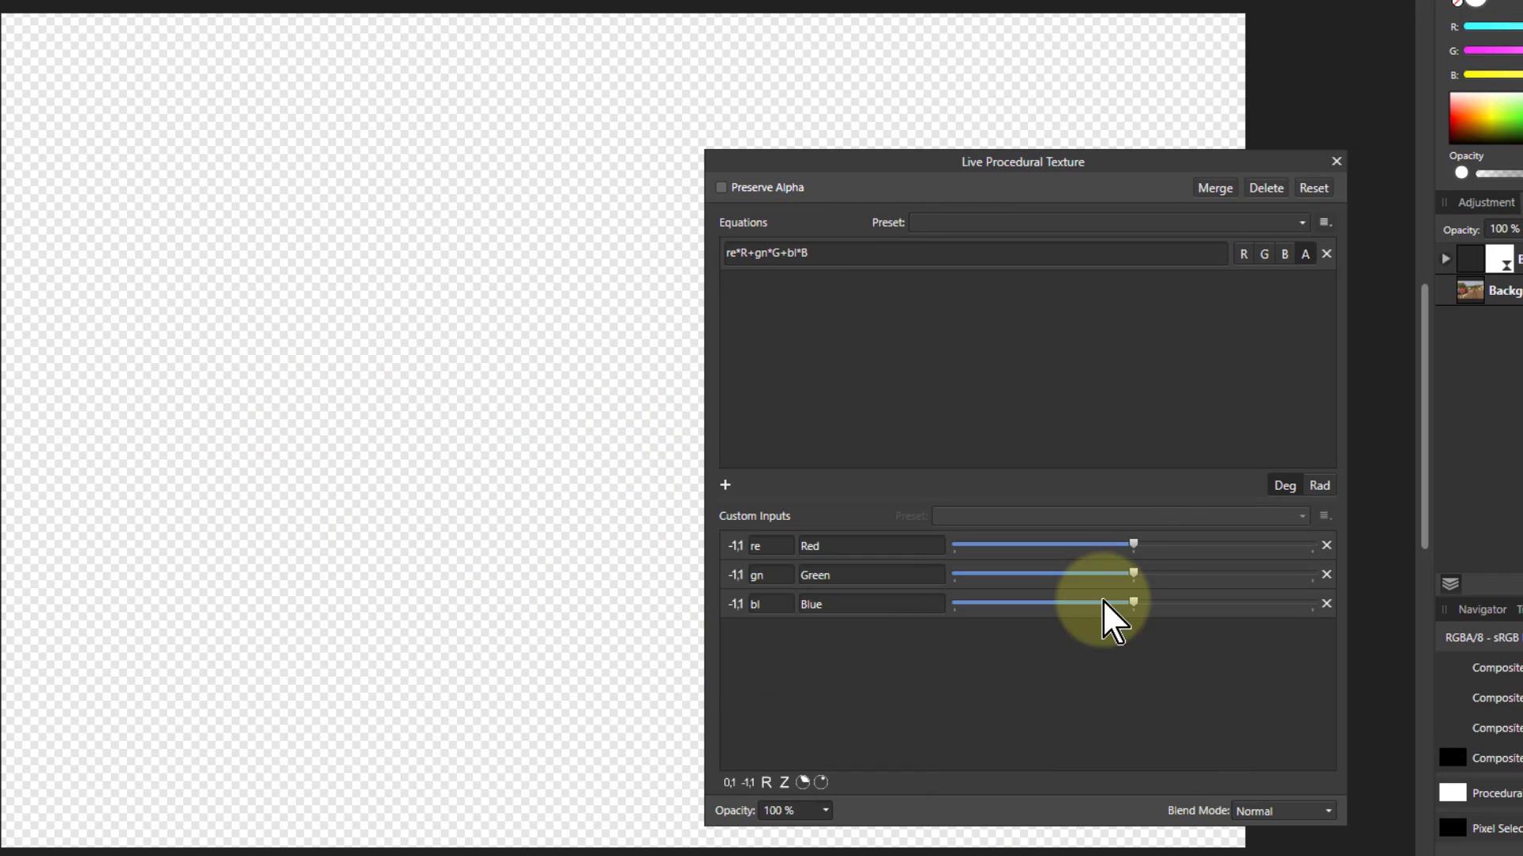
- Raise Red near its maximum and adjust Green and Blue until the train stands out
drag(1140, 546, 1281, 546)
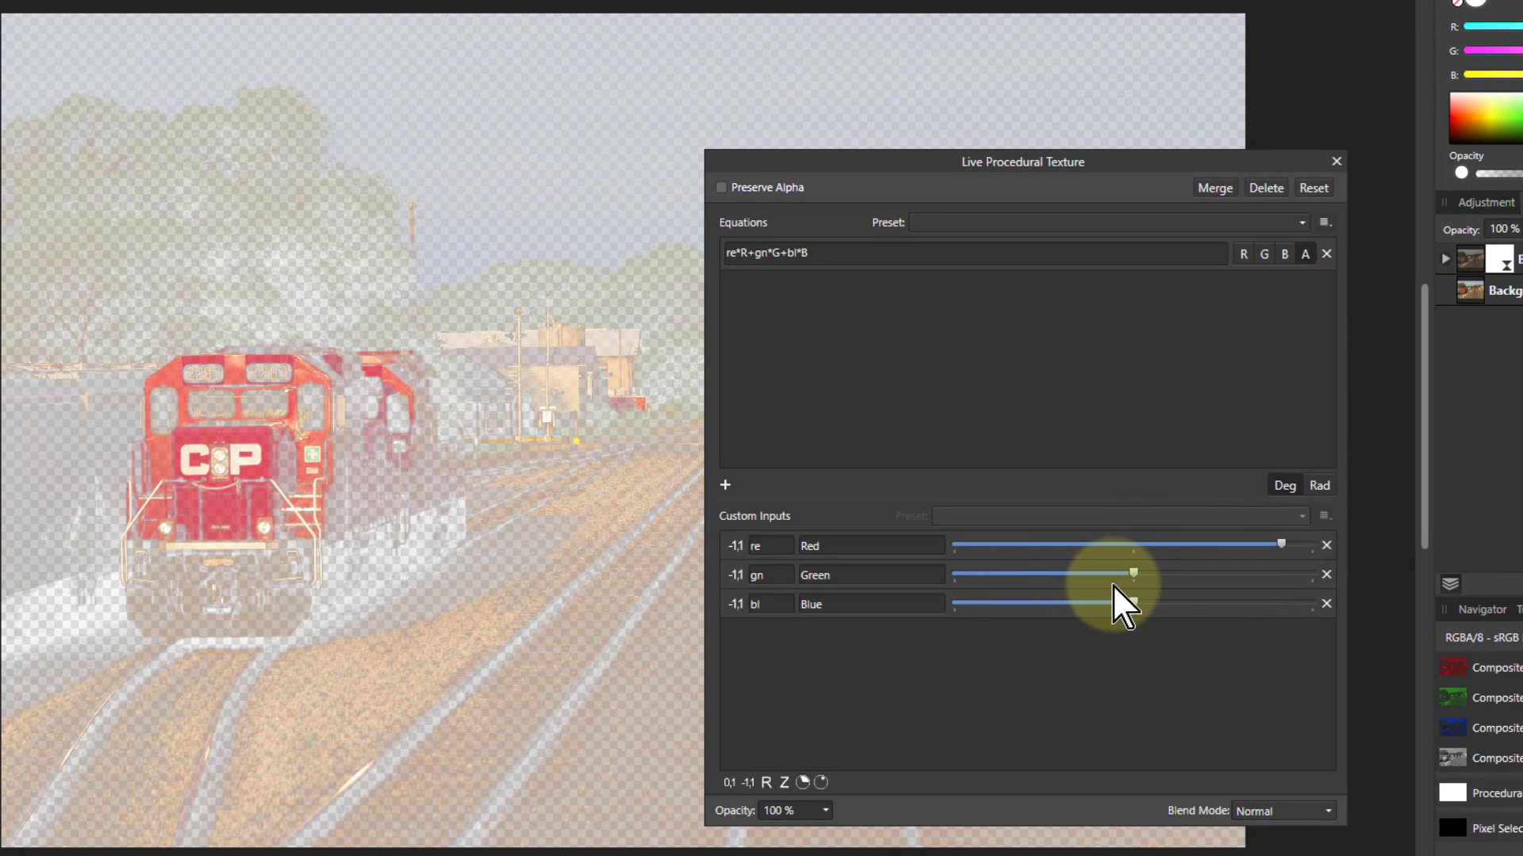
drag(1134, 574, 1002, 575)
drag(1257, 541, 1315, 542)
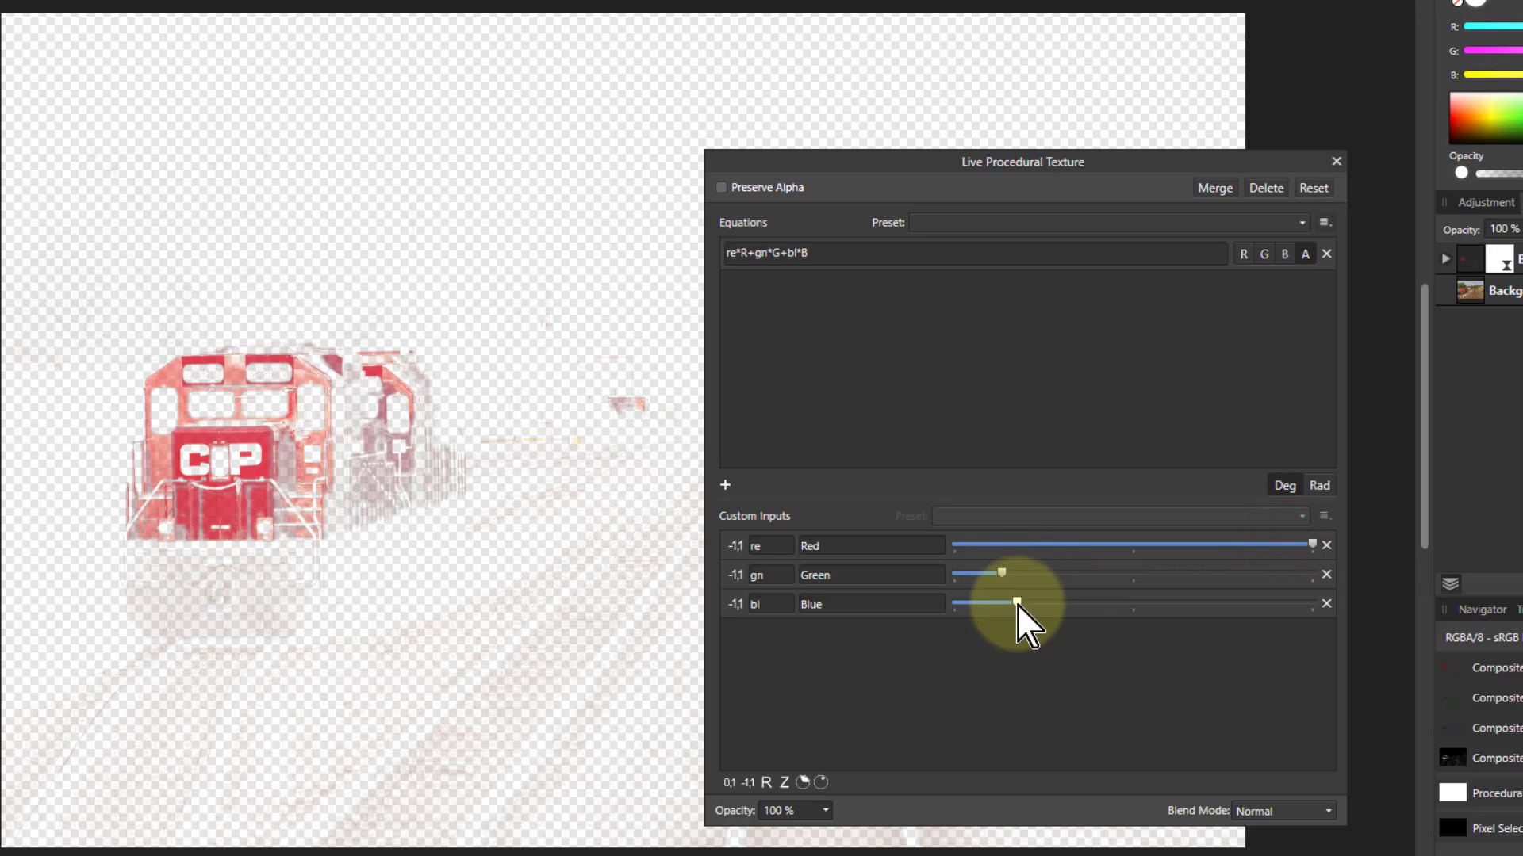
drag(1001, 573, 971, 573)
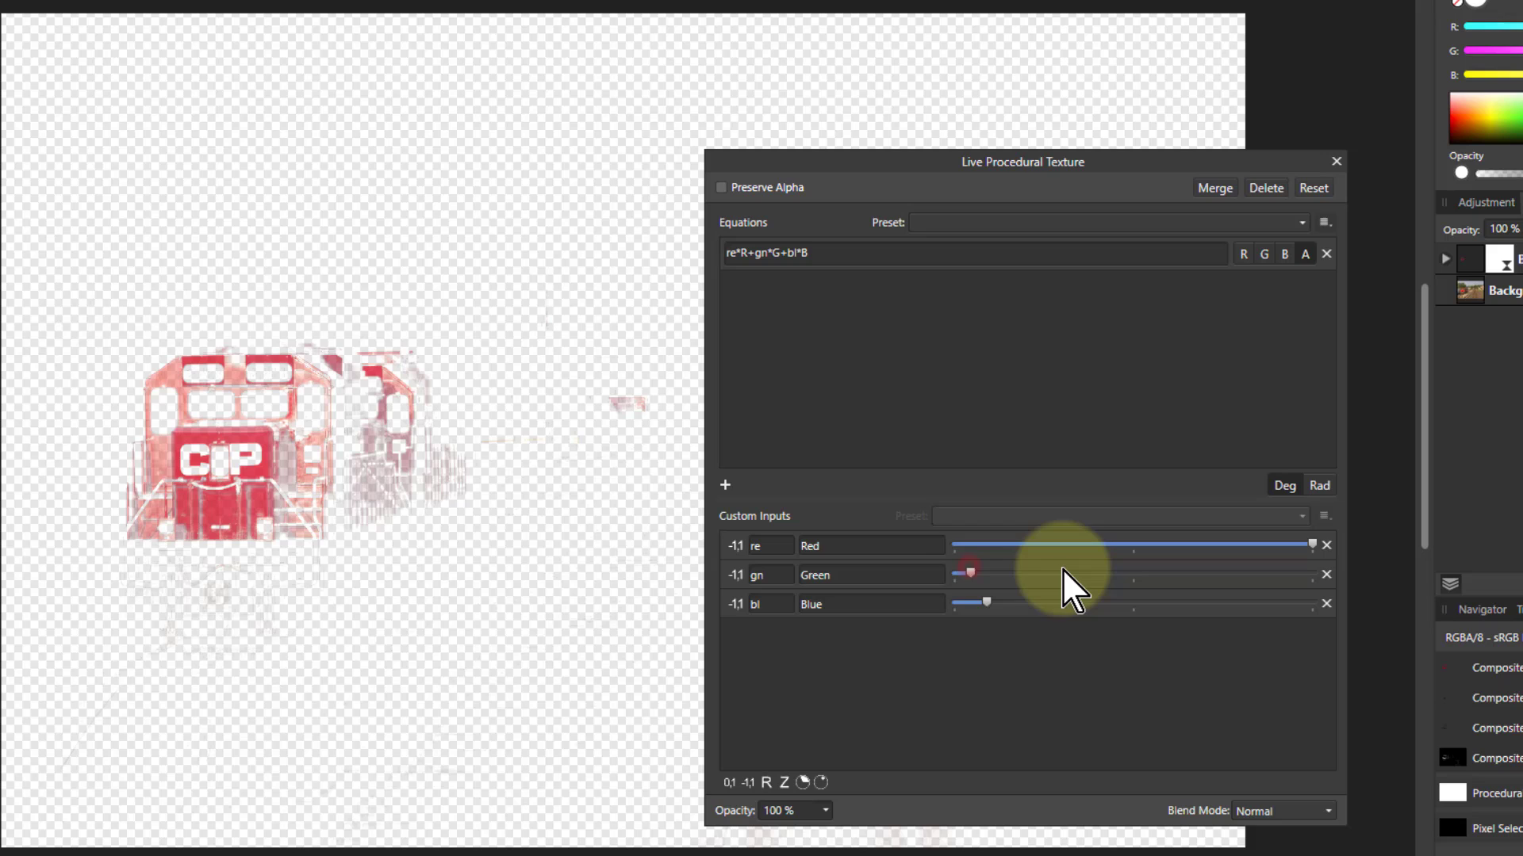
drag(974, 574, 1022, 606)
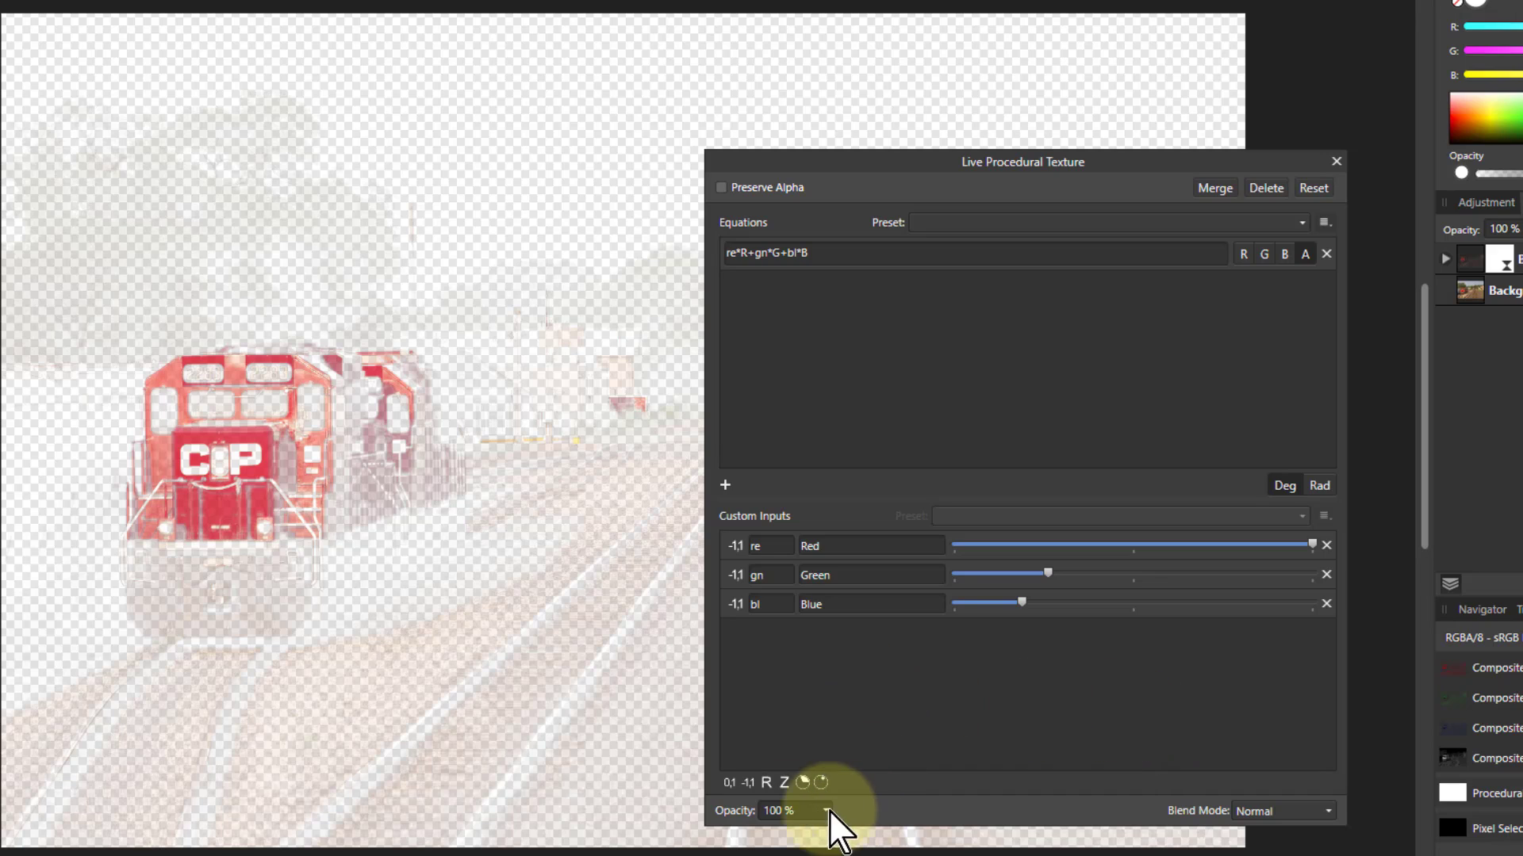
- Add a fourth custom input named sg with display name Strength
click(768, 785)
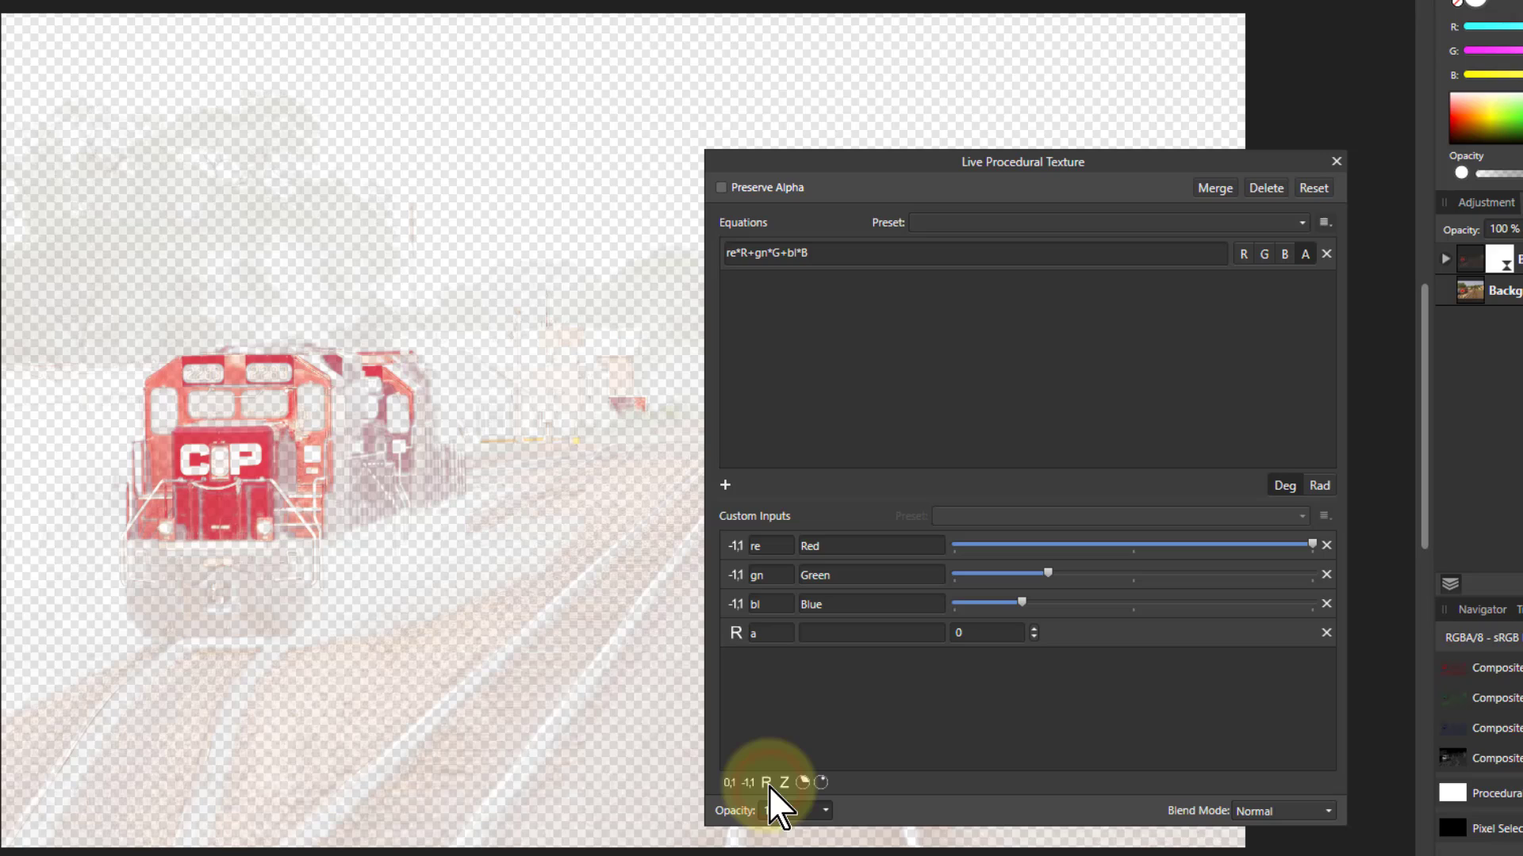
click(765, 633)
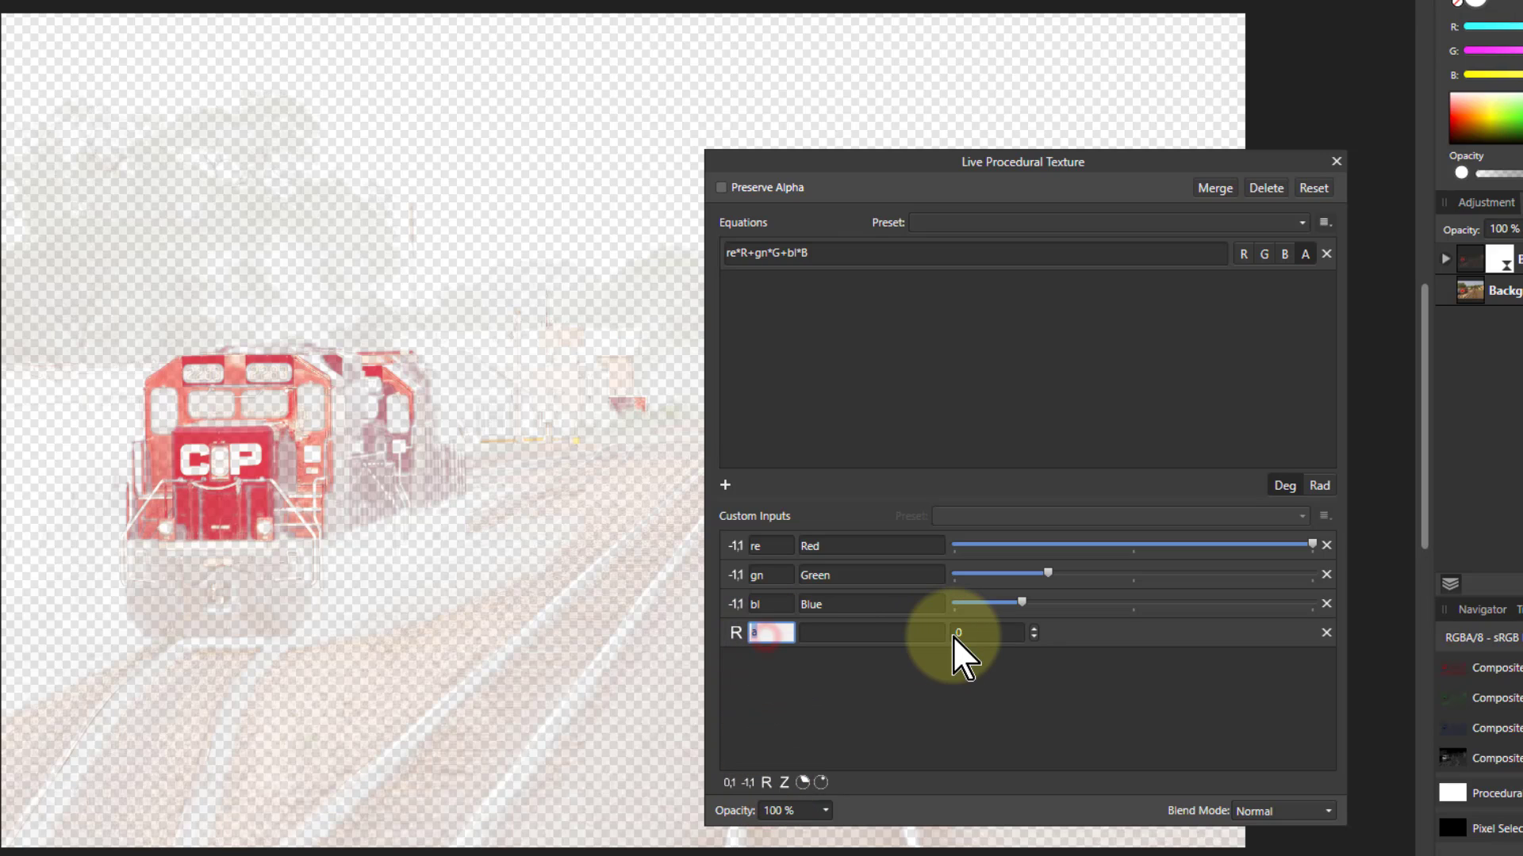
text(sg)
key(Return)
click(859, 639)
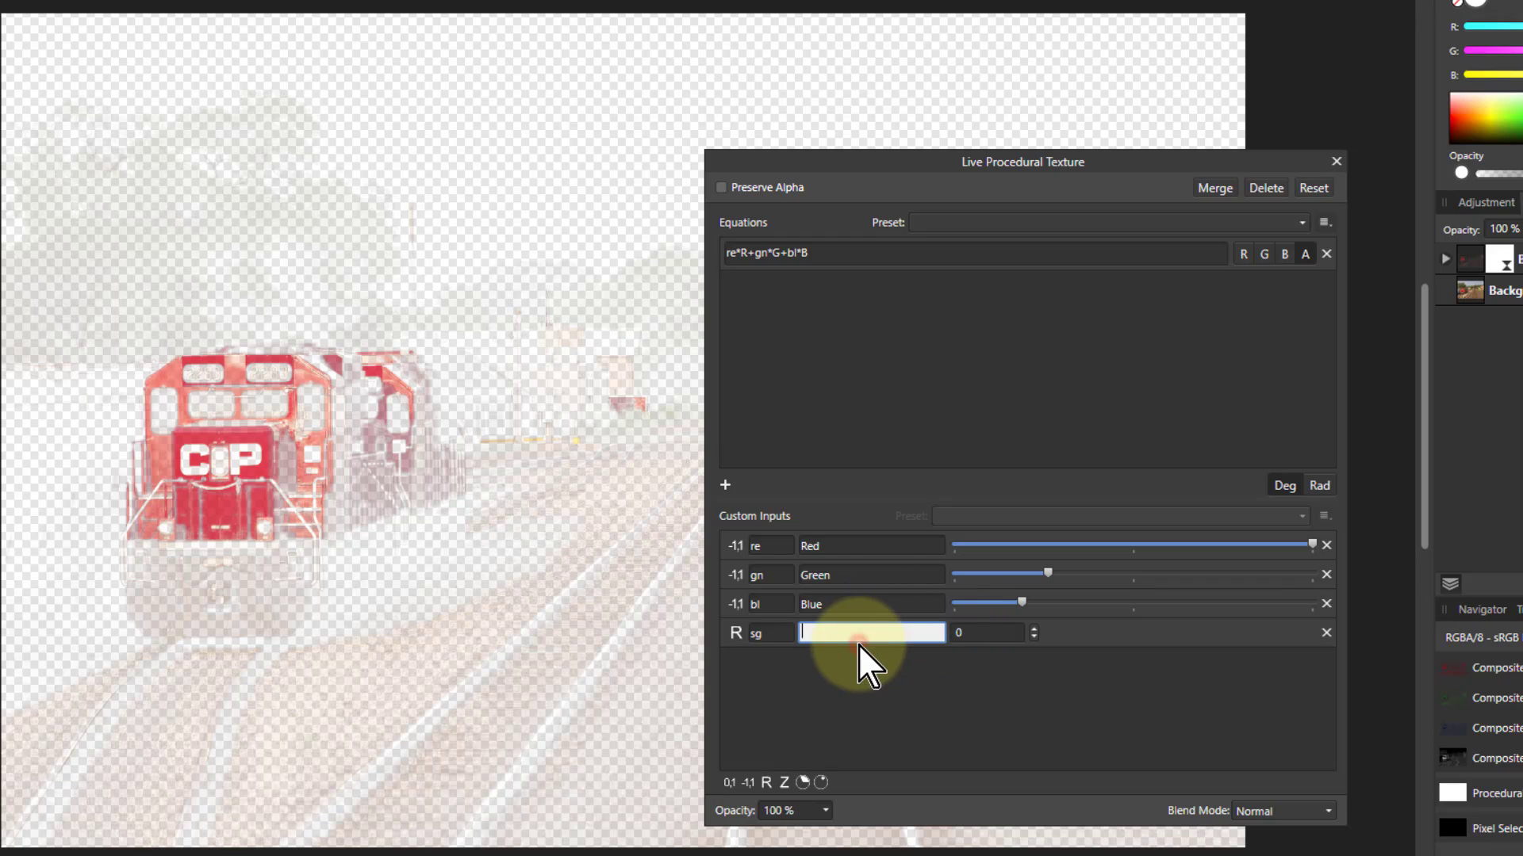
text(Strength)
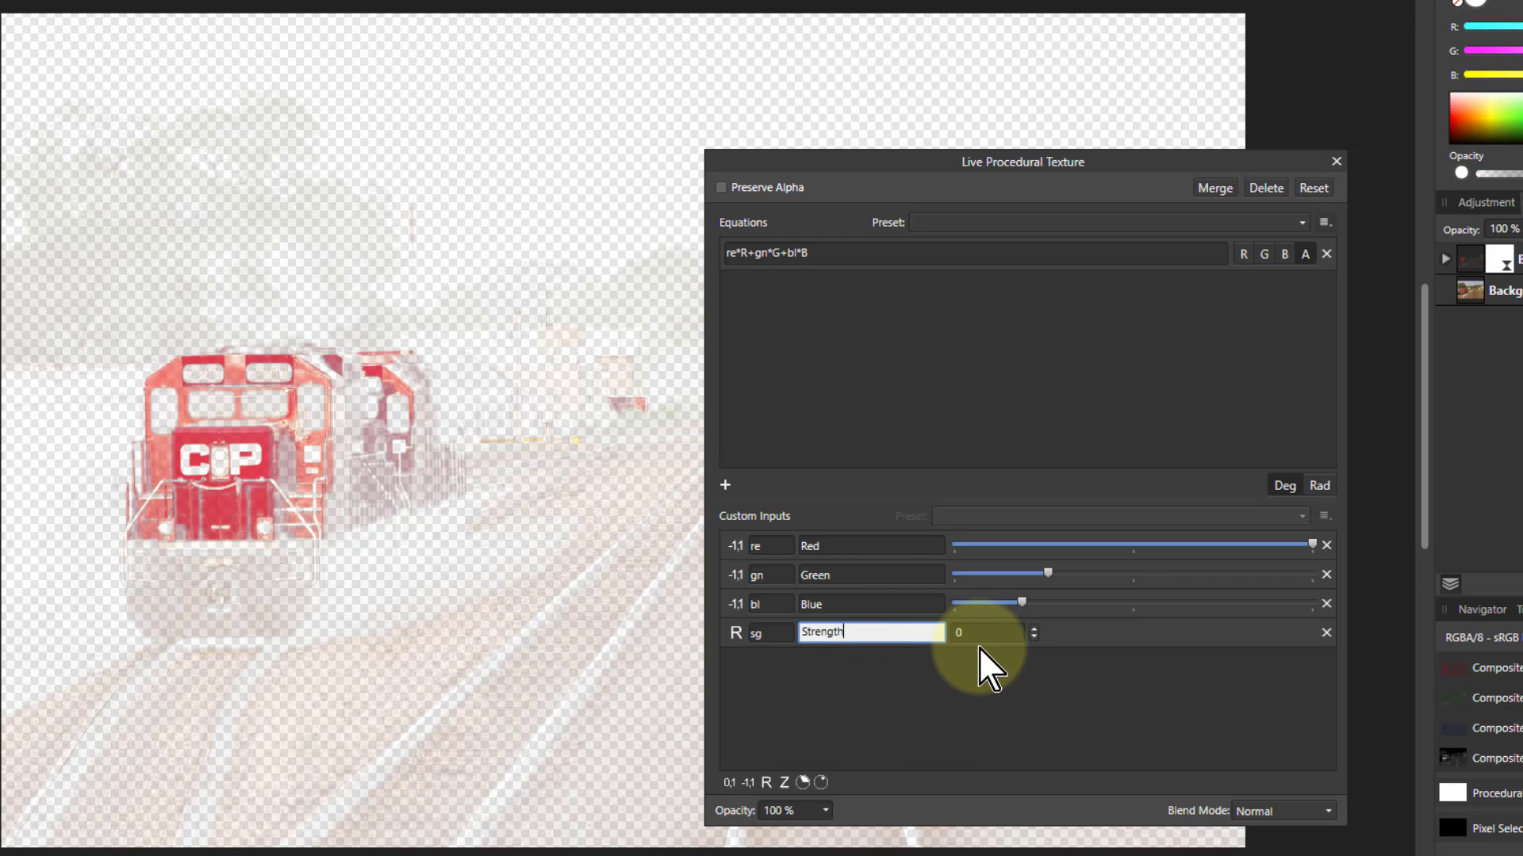
key(Return)
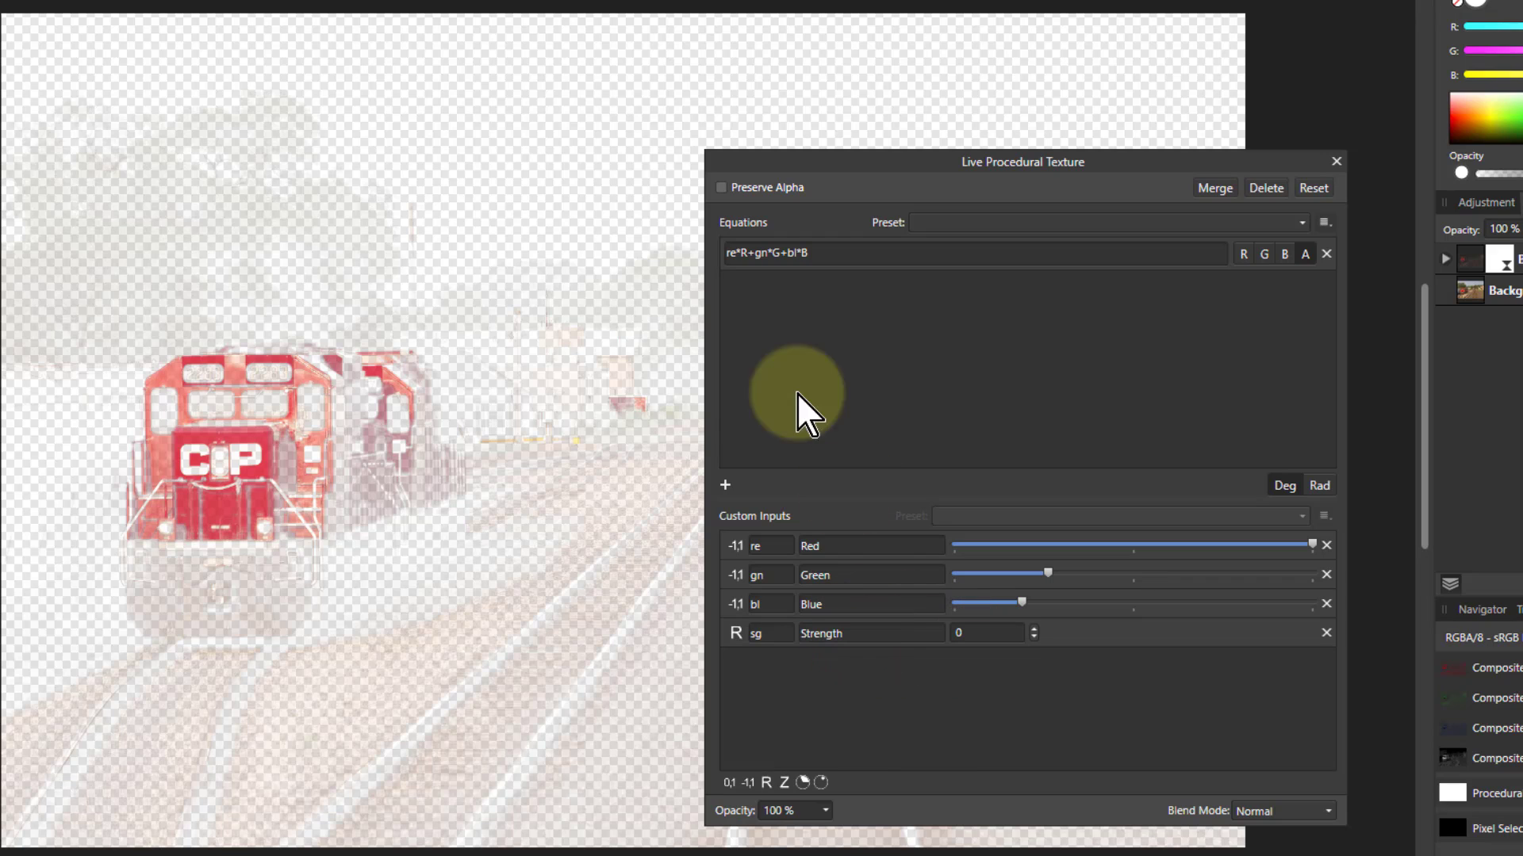
- Wrap the alpha equation as sg*(re*R+gn*G+bl*B)
click(741, 251)
key(Home)
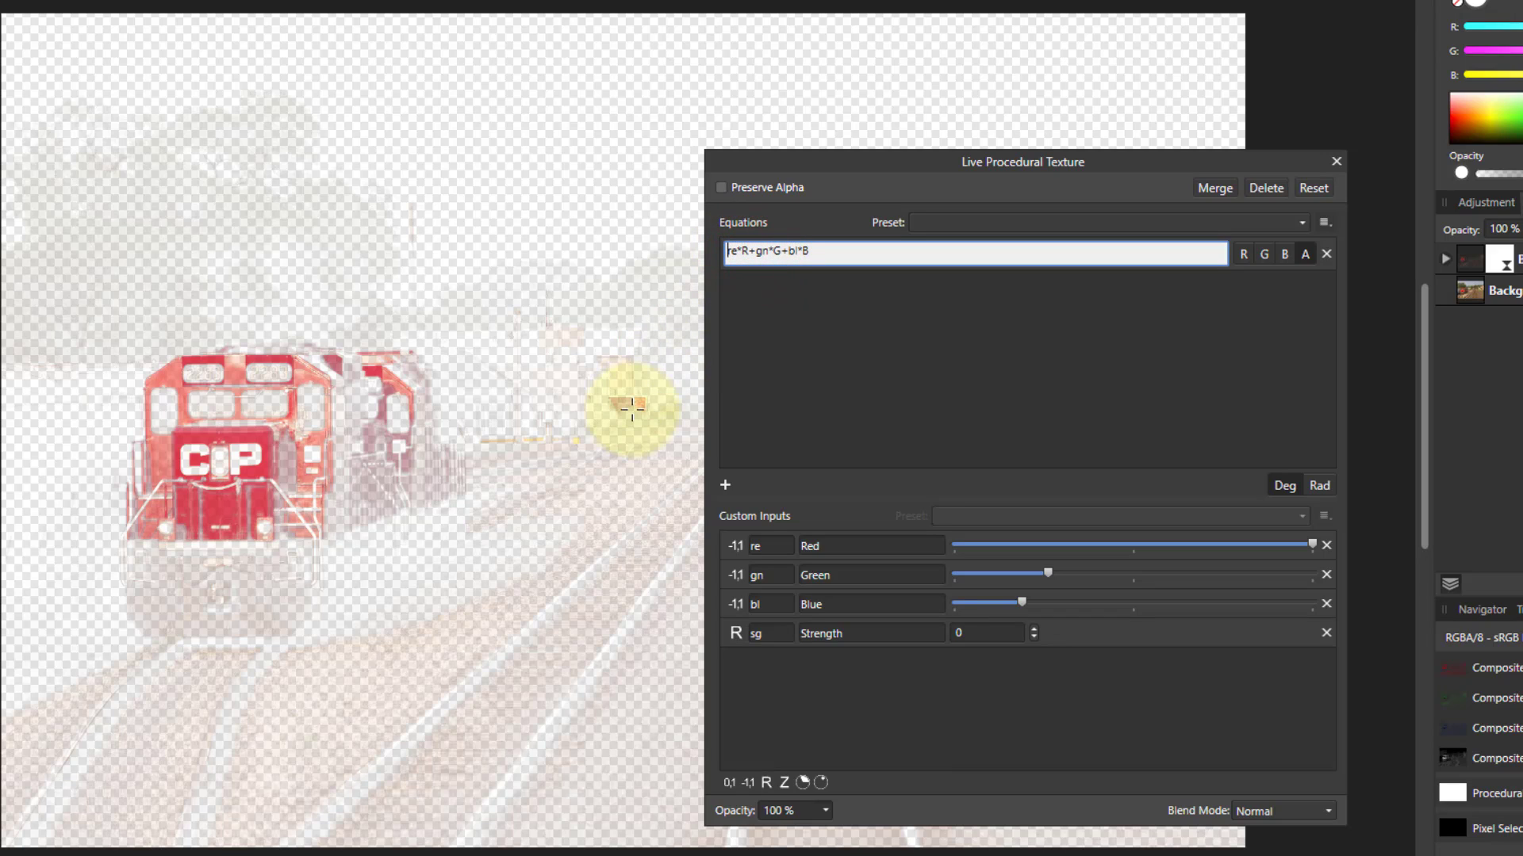
text(sg*()
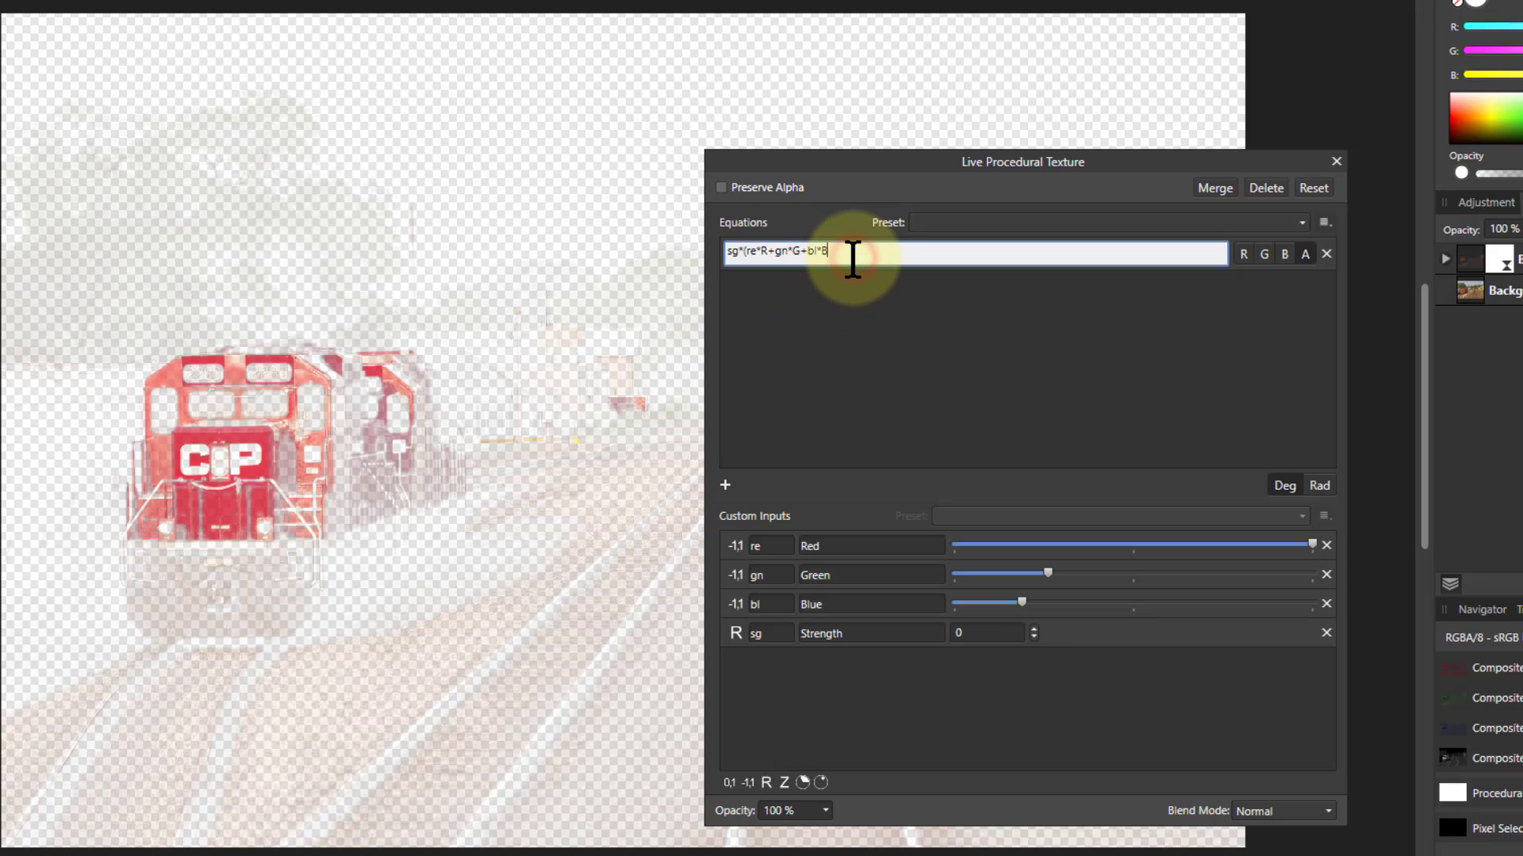
key(Return)
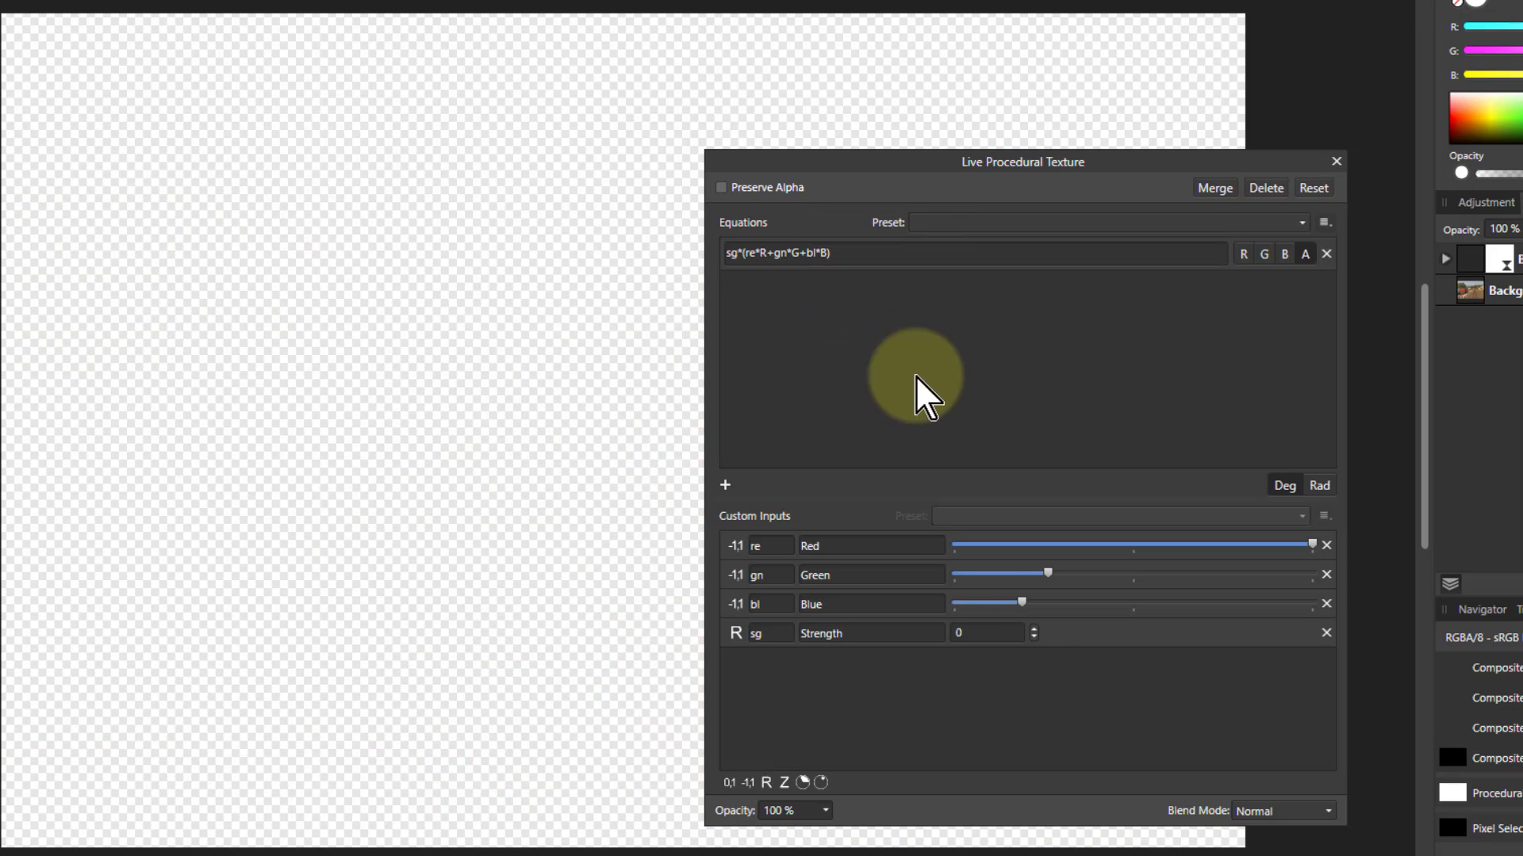
- Raise the Strength input up from 0
click(1033, 630)
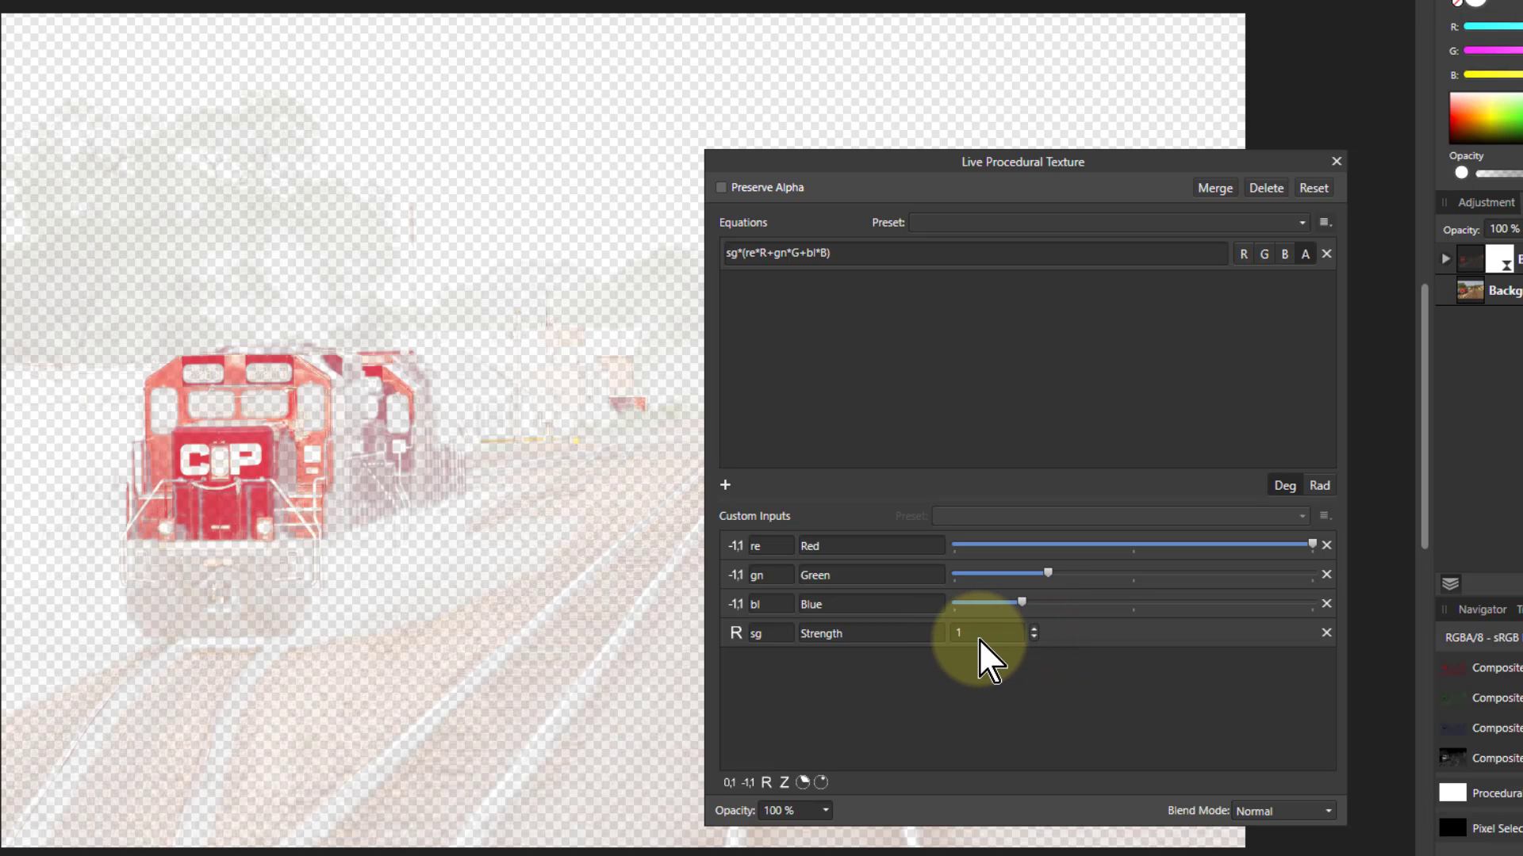
scroll(980, 639, up, 1)
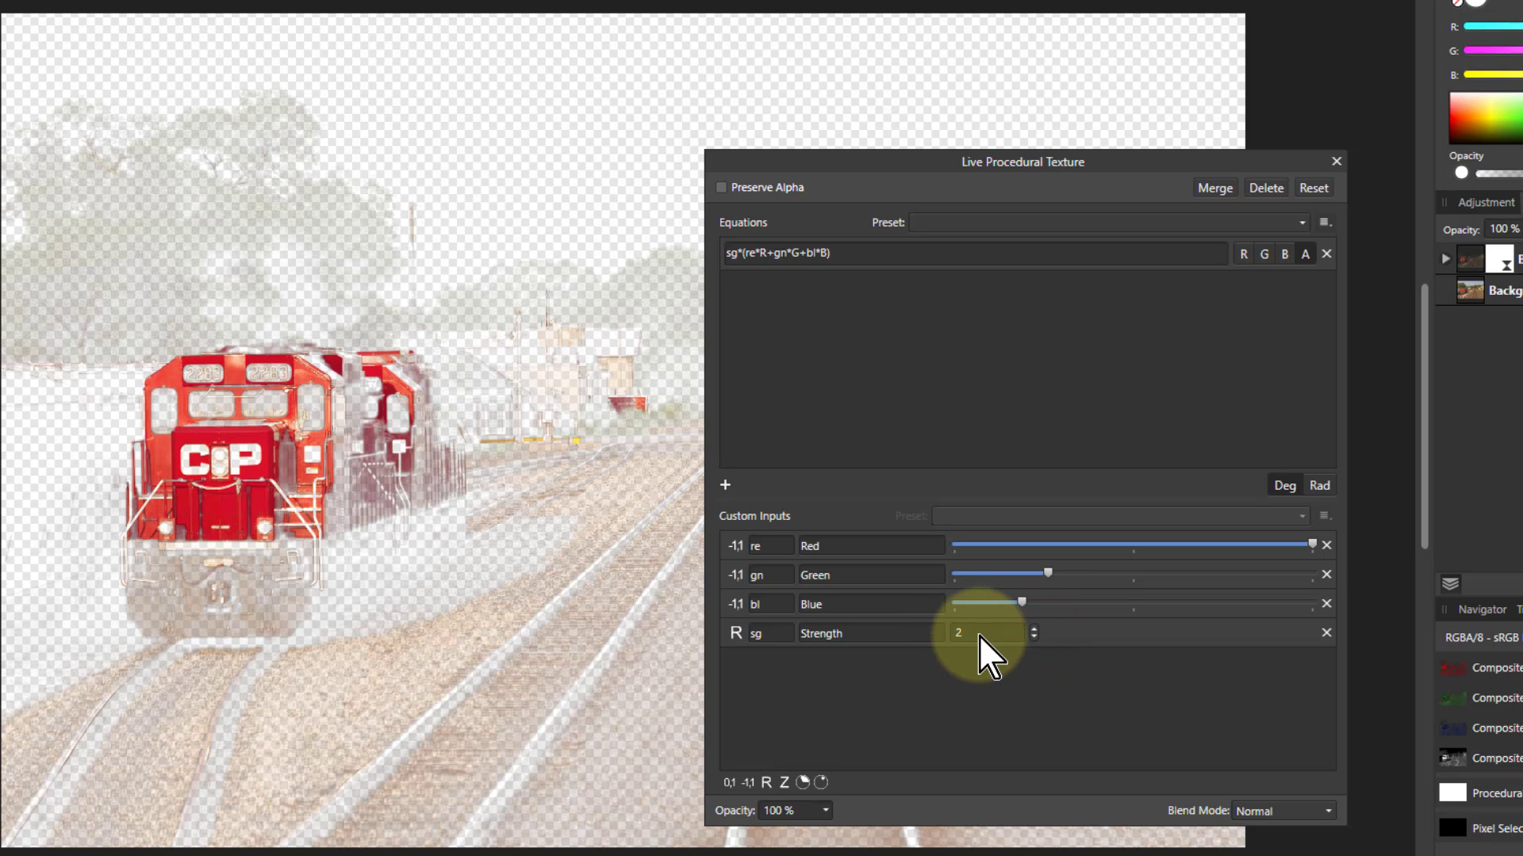
scroll(978, 636, up, 1)
scroll(982, 632, up, 1)
scroll(982, 632, up, 4)
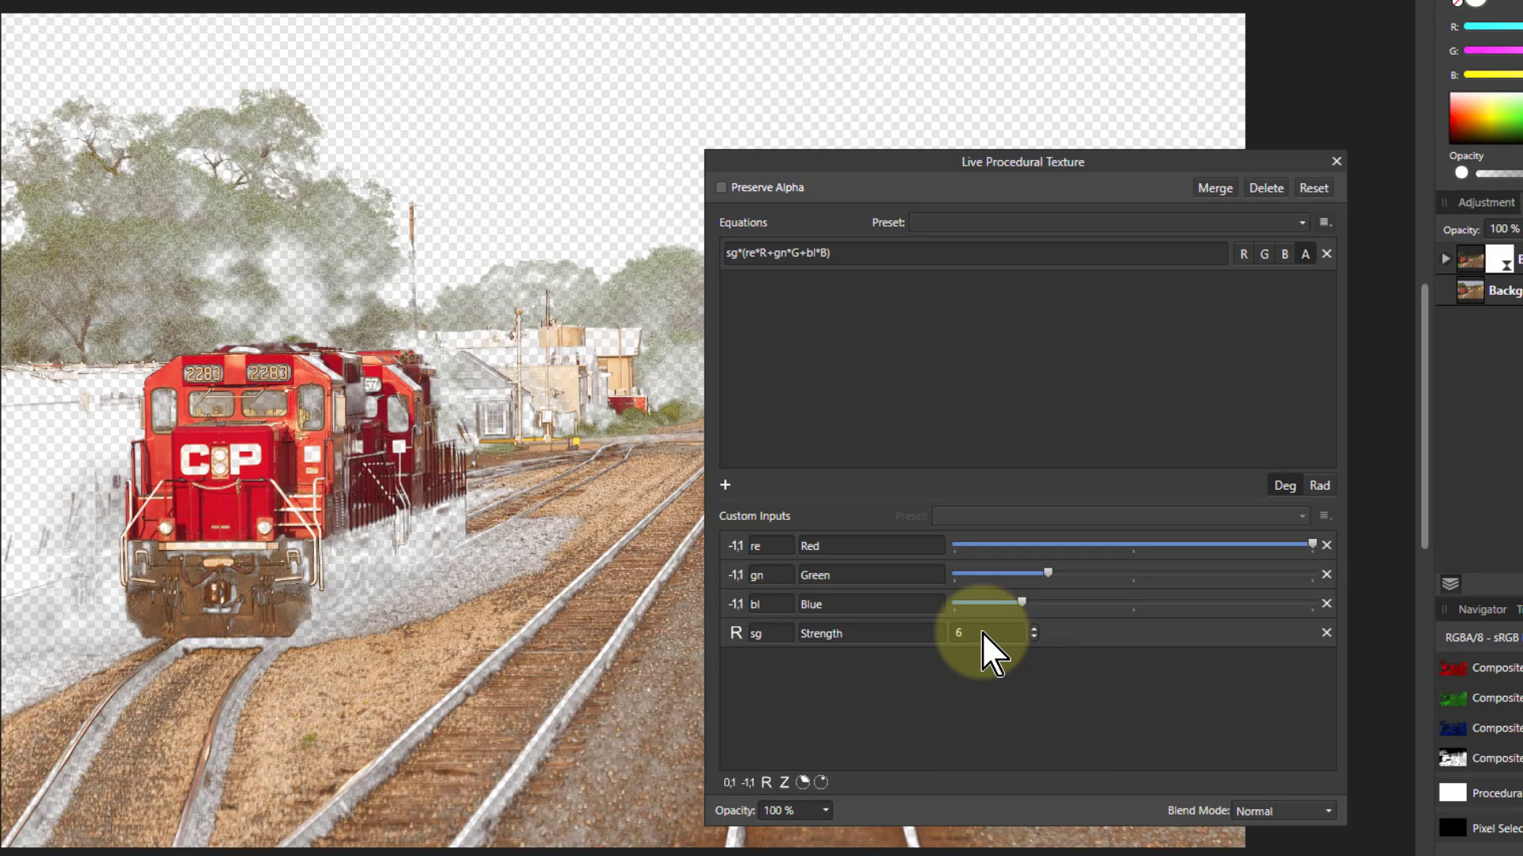
- Rebalance Green and Blue partway up and settle Strength at 8
drag(1048, 572, 960, 575)
click(1022, 602)
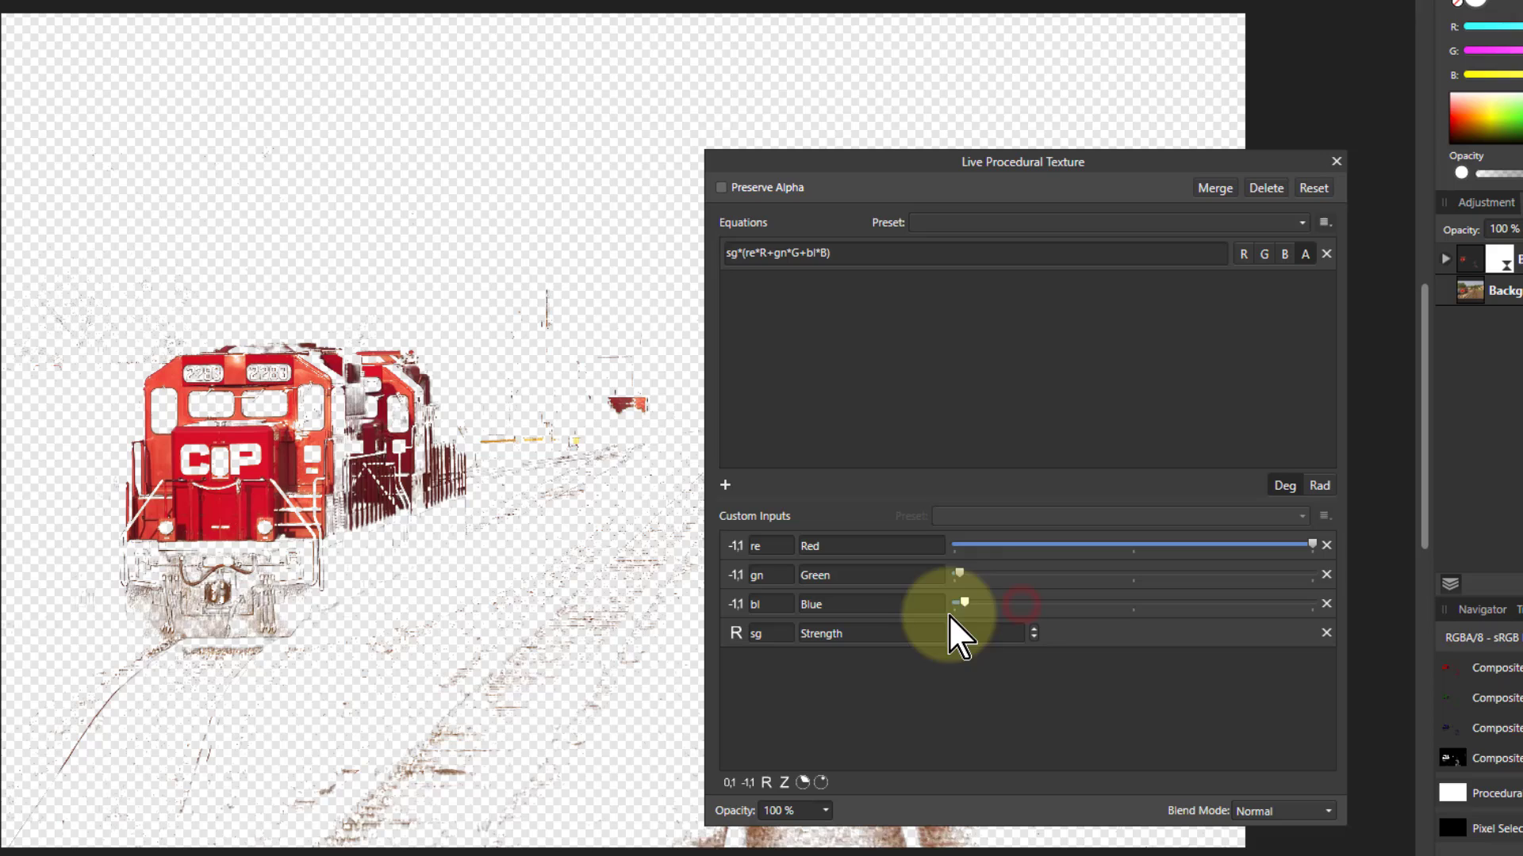
drag(949, 615, 961, 578)
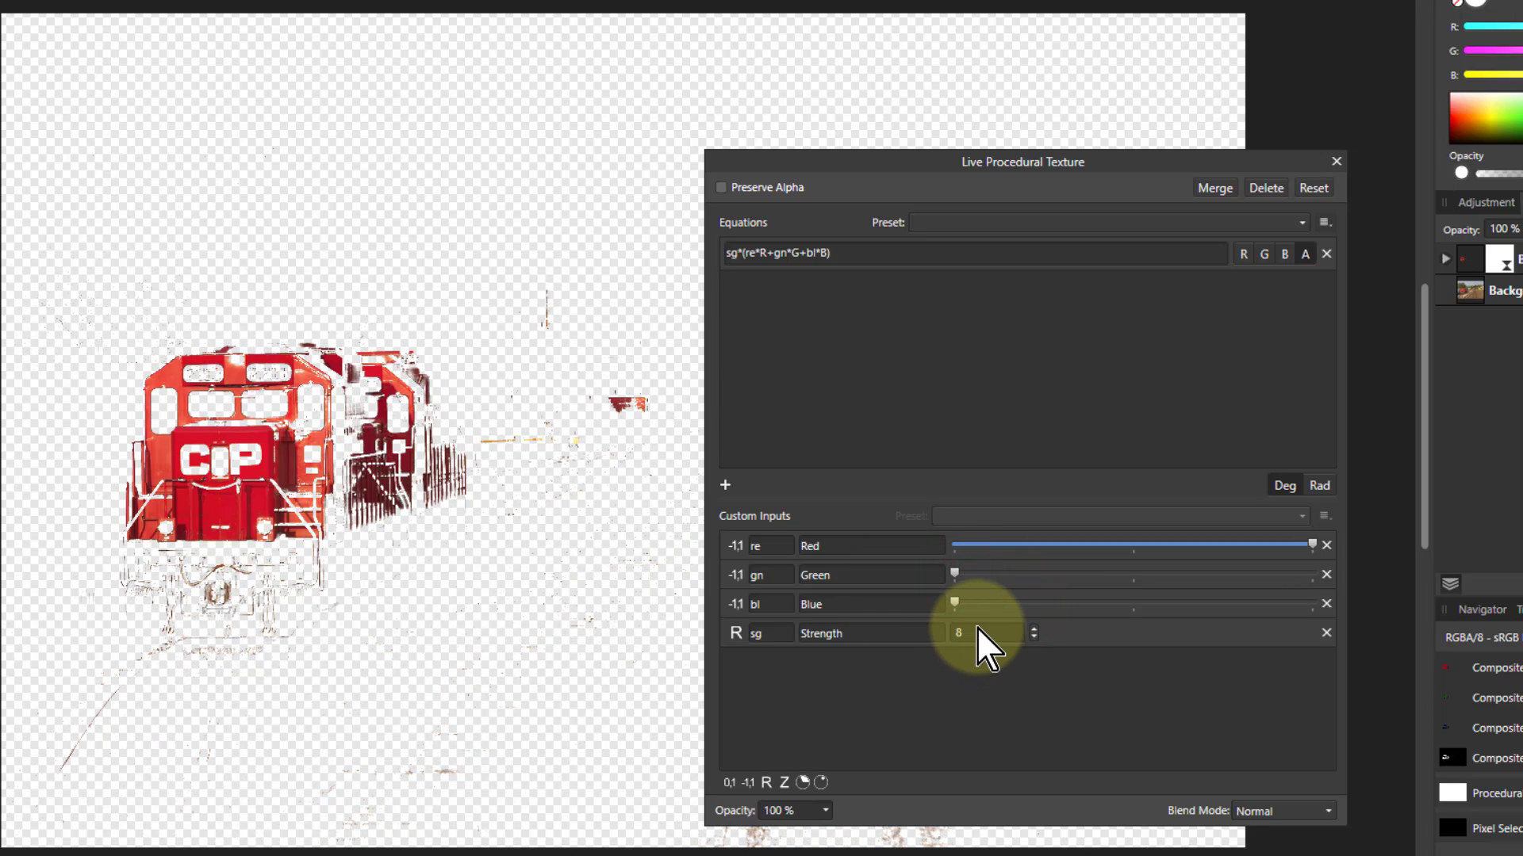
scroll(977, 627, up, 3)
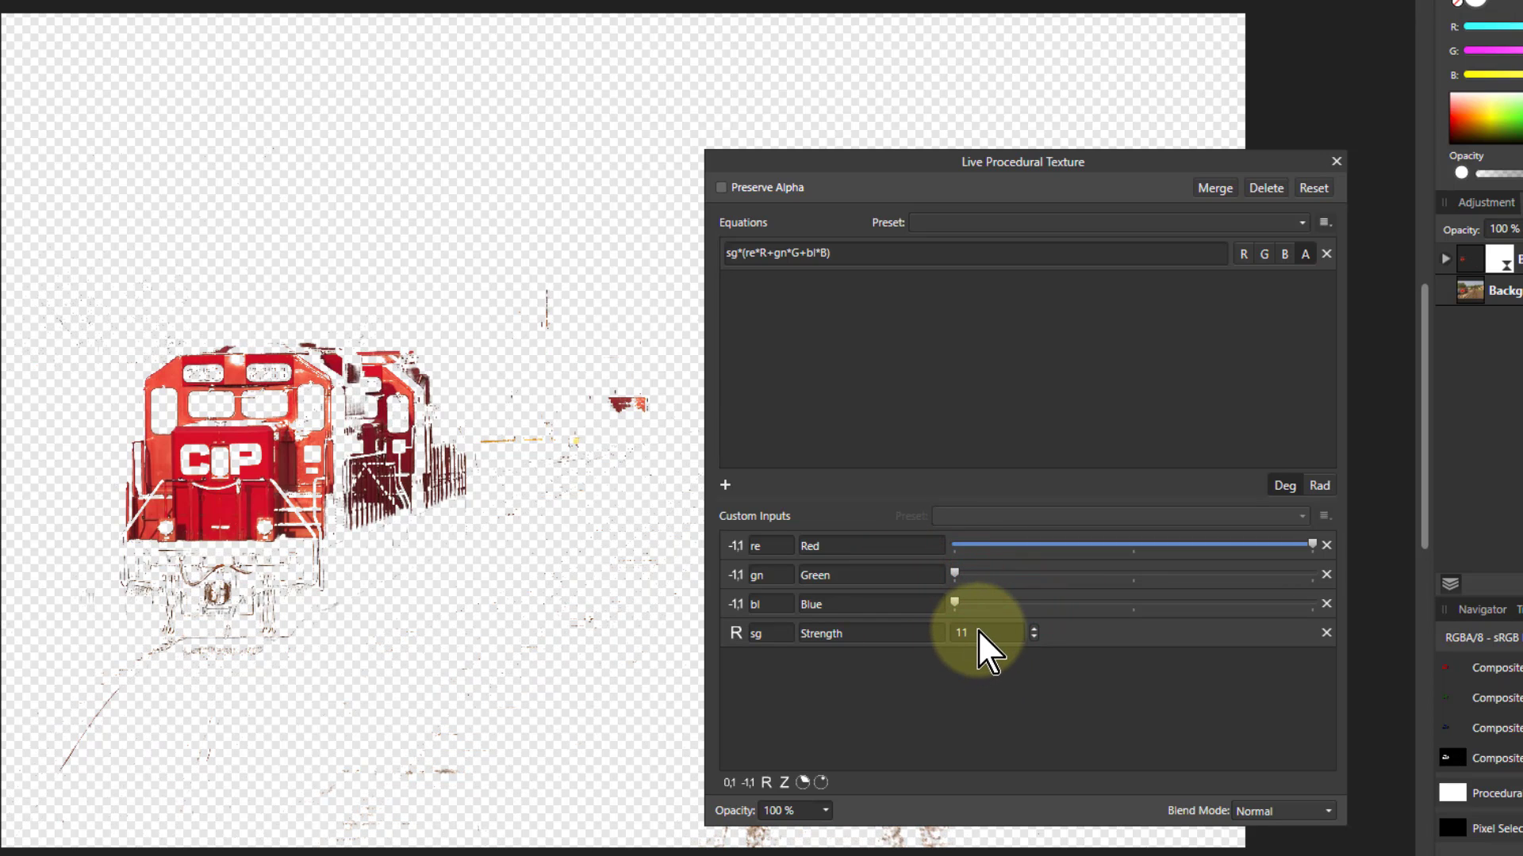
scroll(976, 630, down, 3)
click(999, 574)
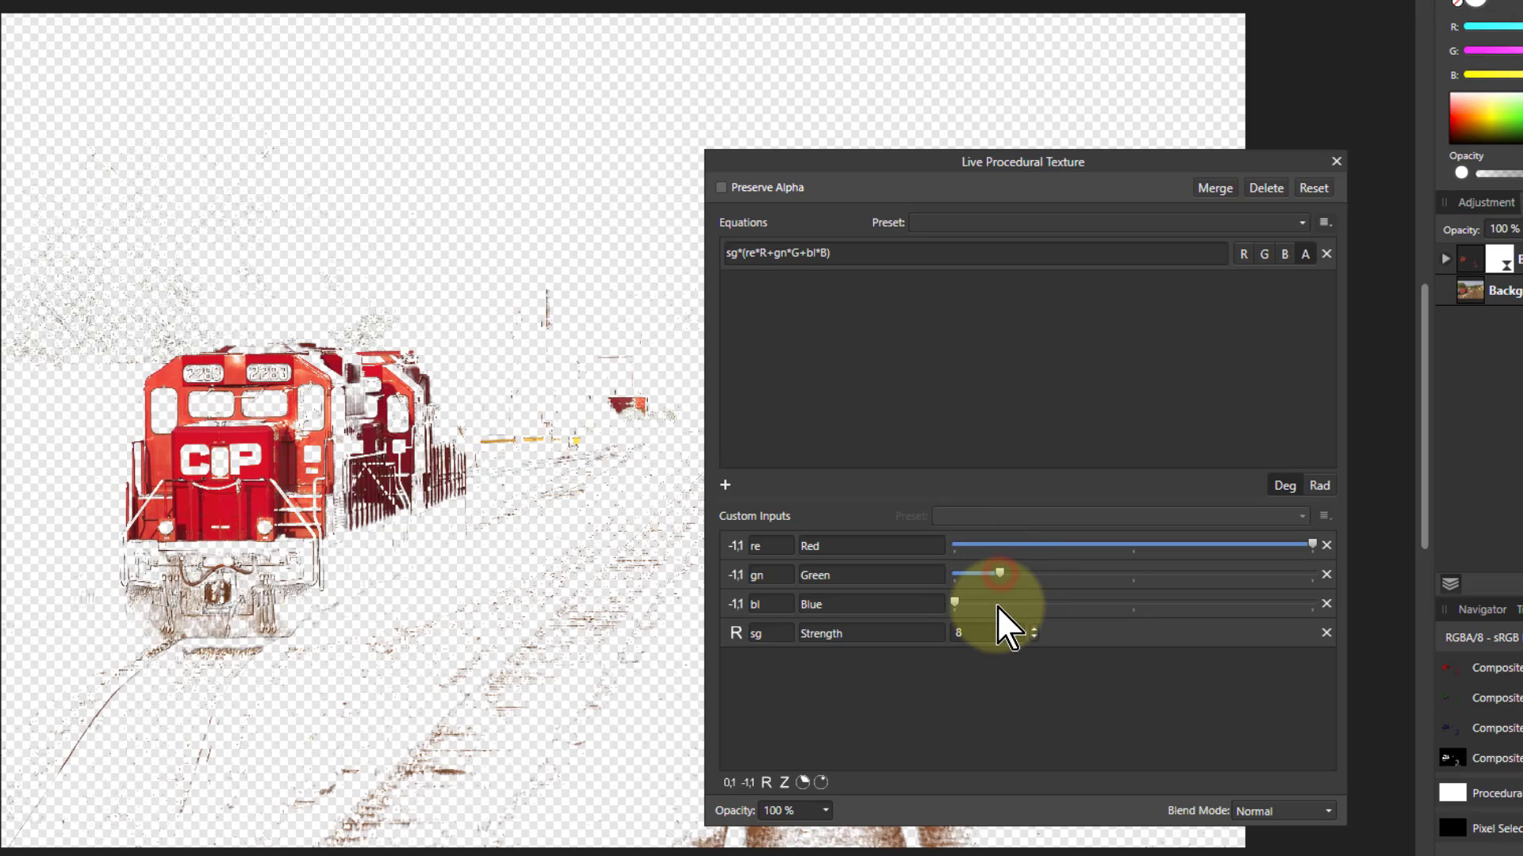
click(998, 602)
scroll(993, 635, up, 2)
scroll(993, 634, up, 3)
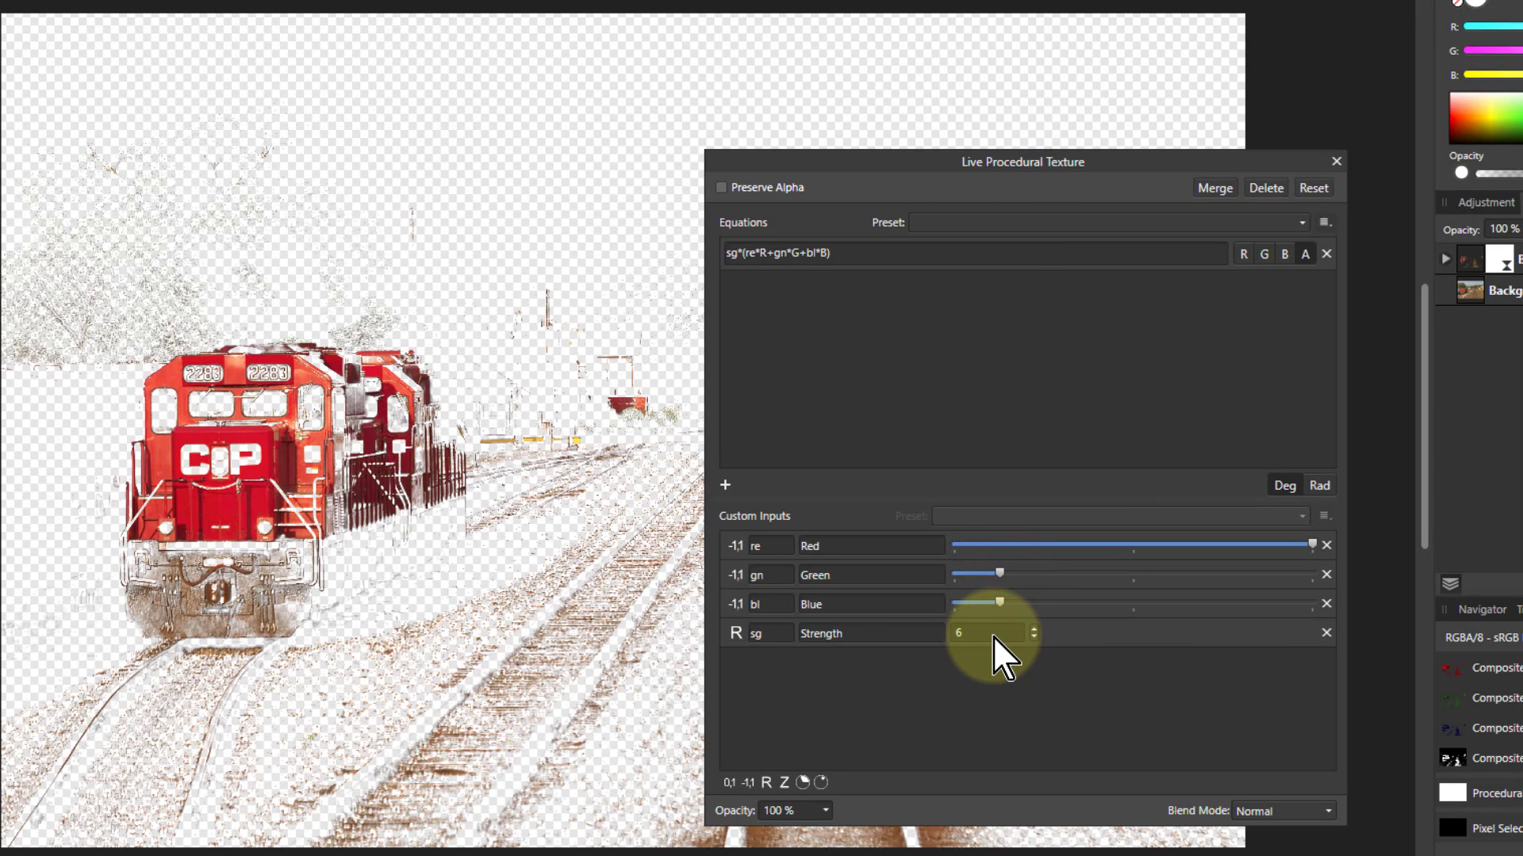
scroll(993, 637, up, 1)
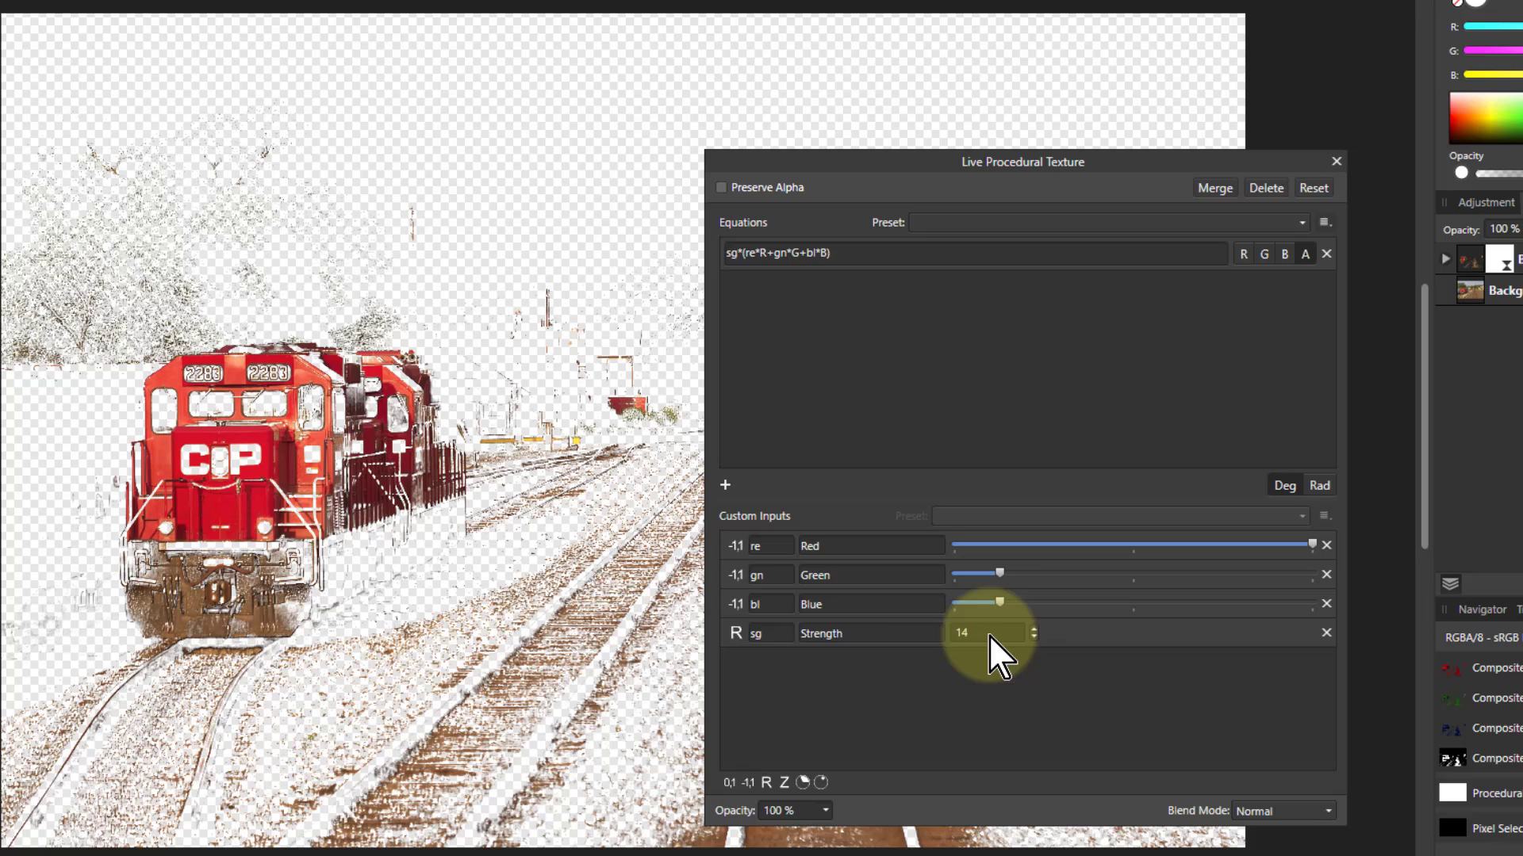
scroll(981, 633, down, 7)
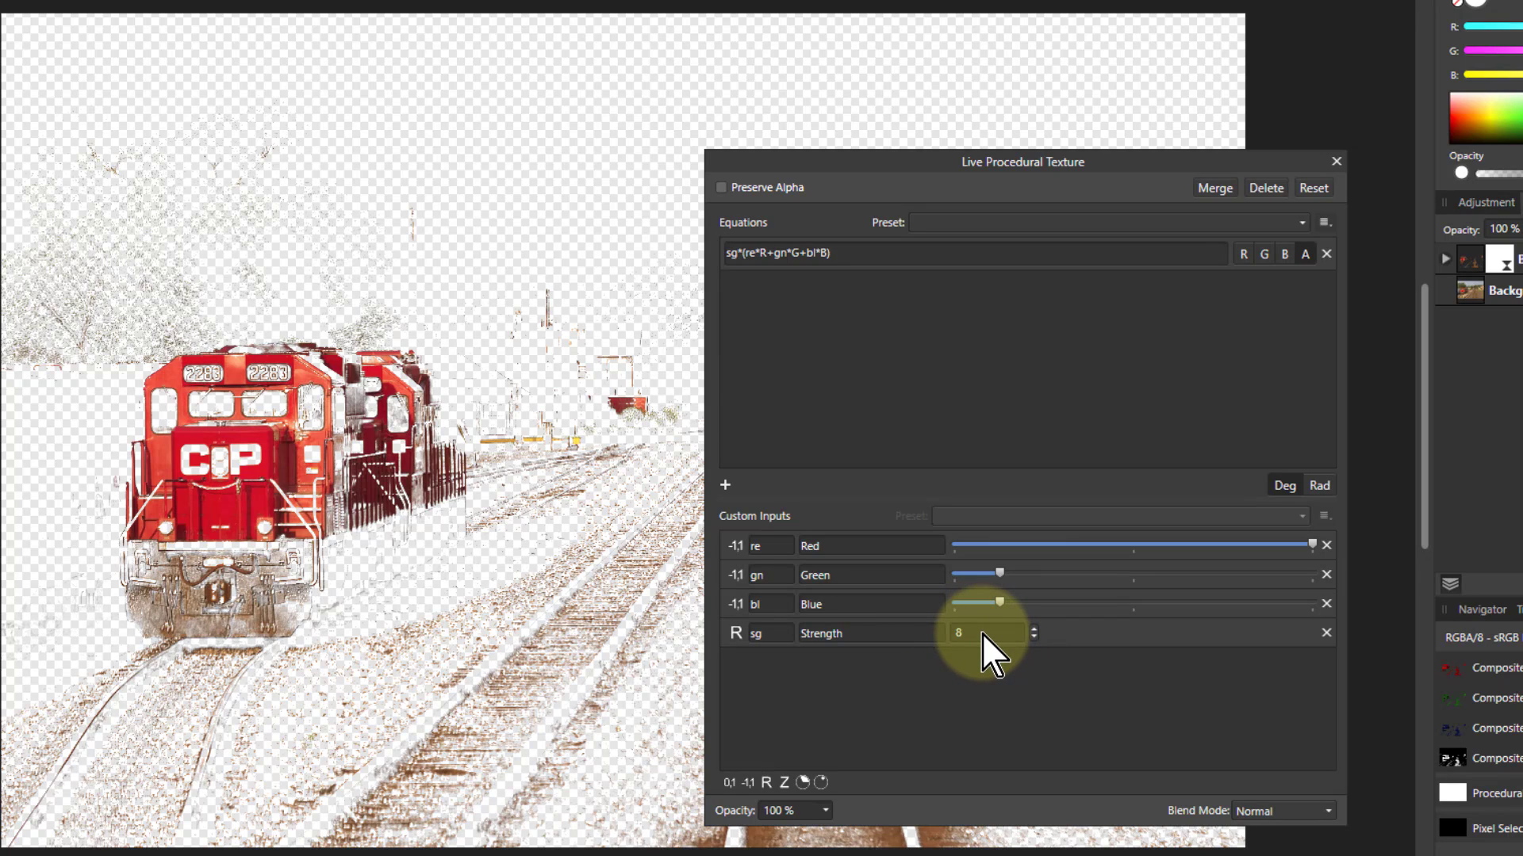
- Nudge Green and Blue higher, try Strength values up to 20, and leave it at 7
click(1039, 572)
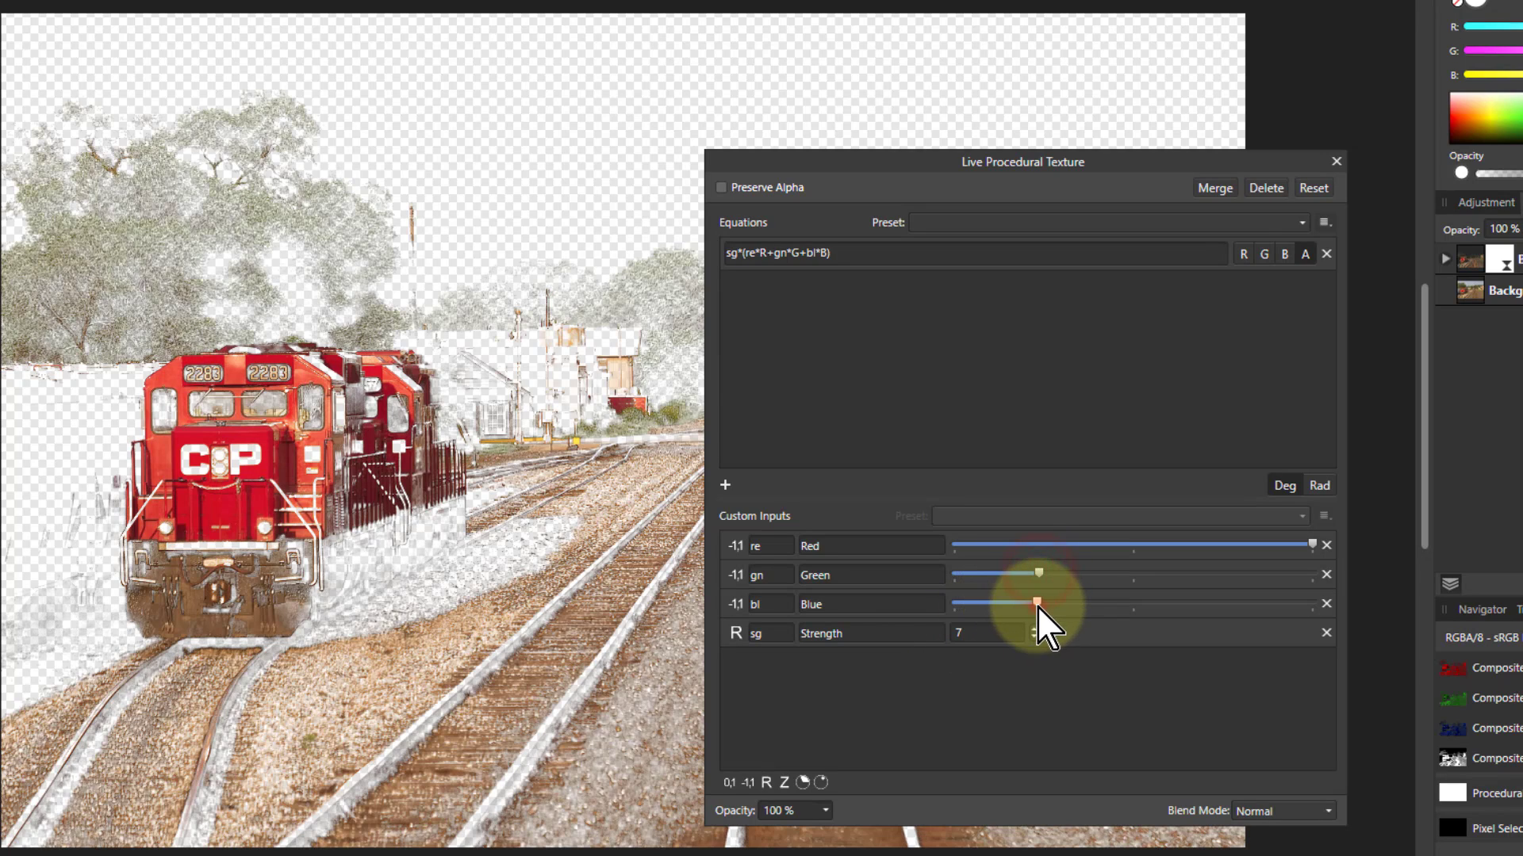
click(1036, 605)
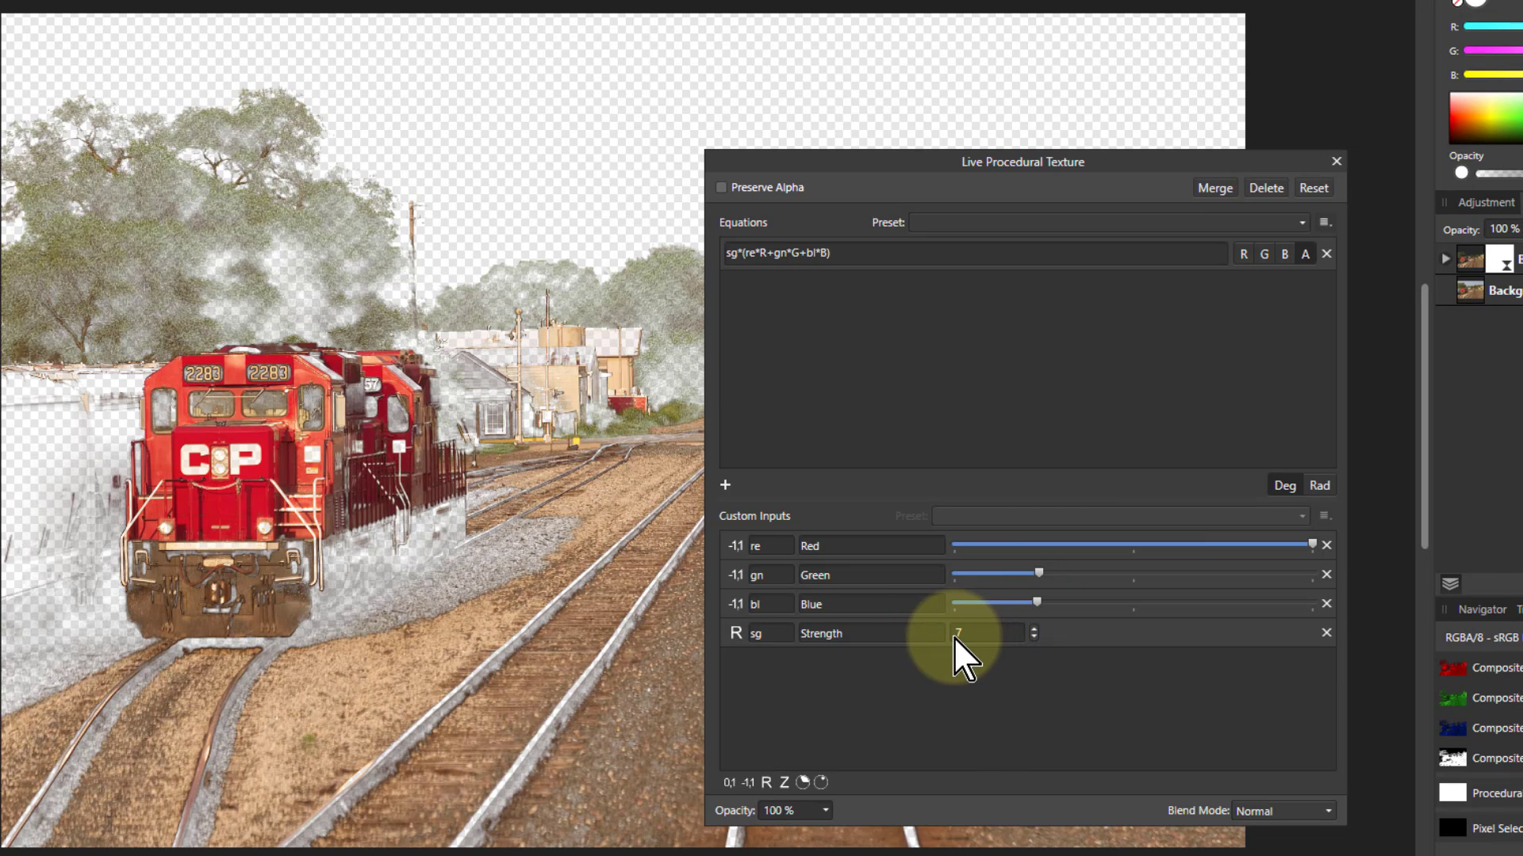
drag(953, 637, 991, 639)
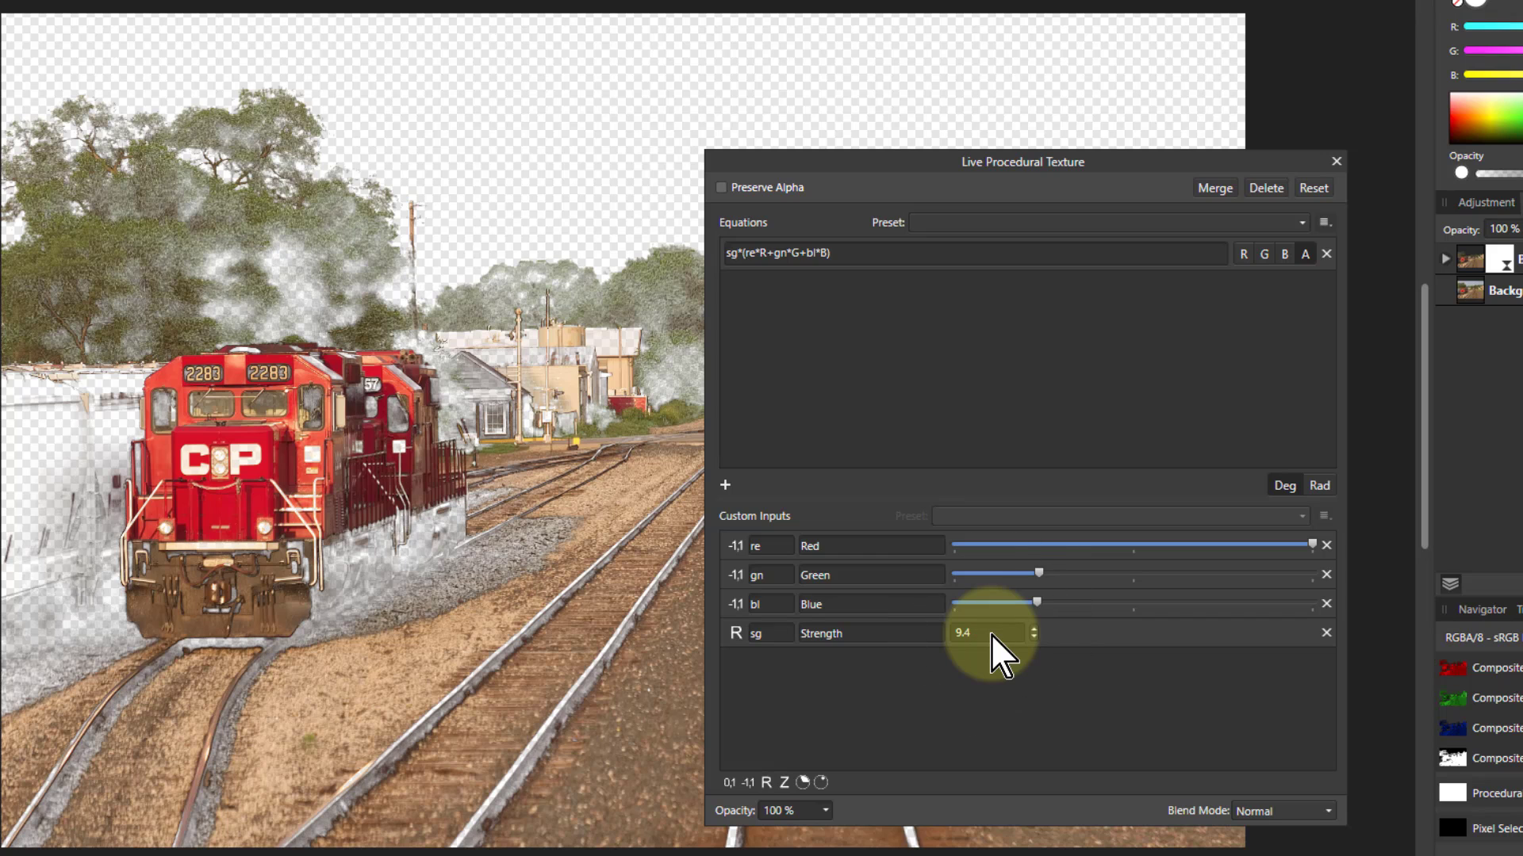
scroll(991, 635, up, 1)
scroll(992, 634, up, 1)
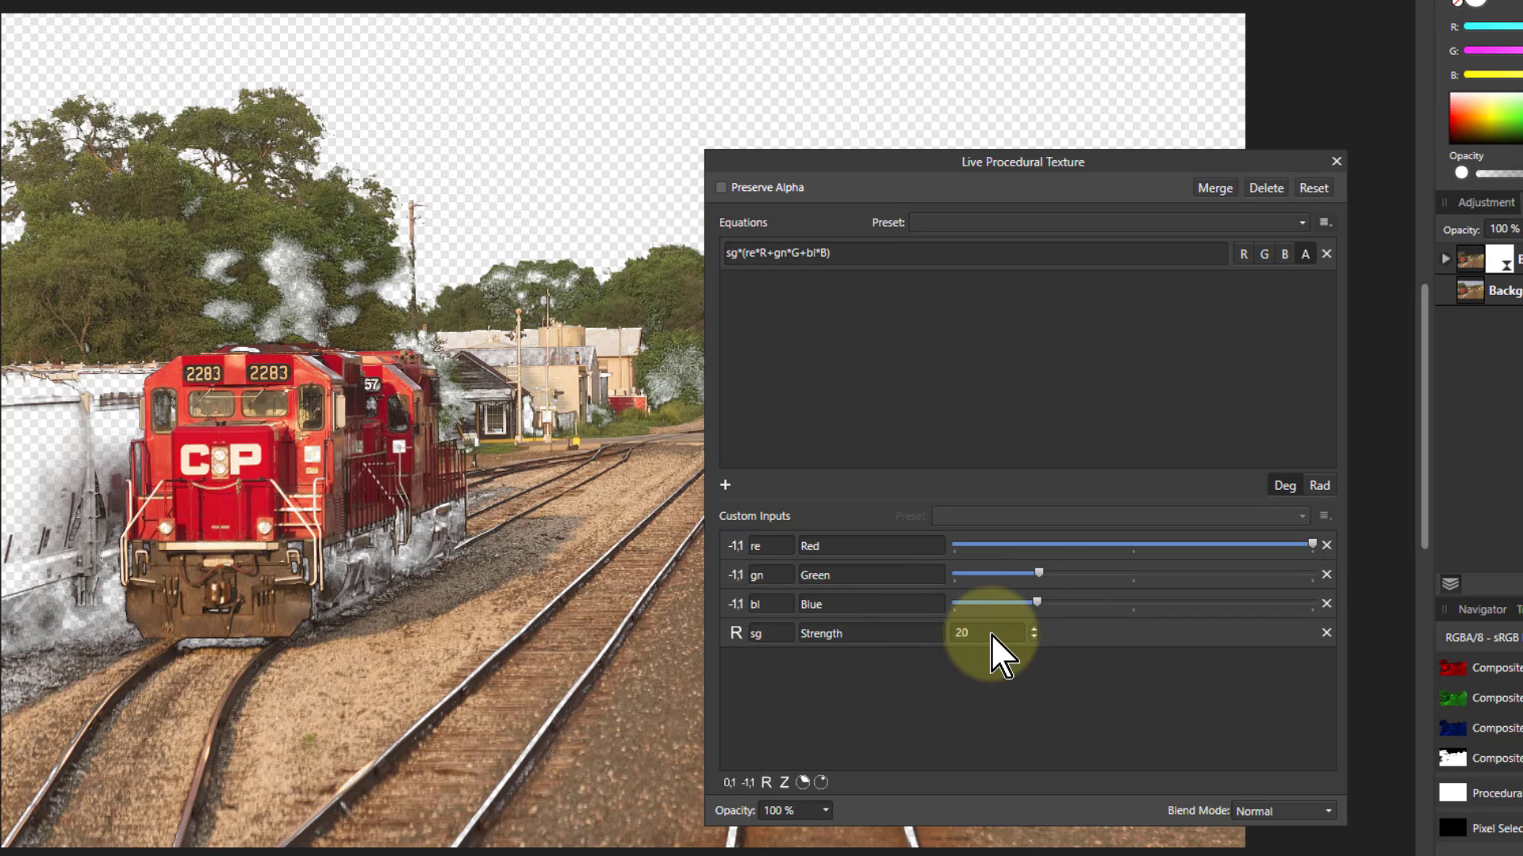
scroll(992, 633, down, 2)
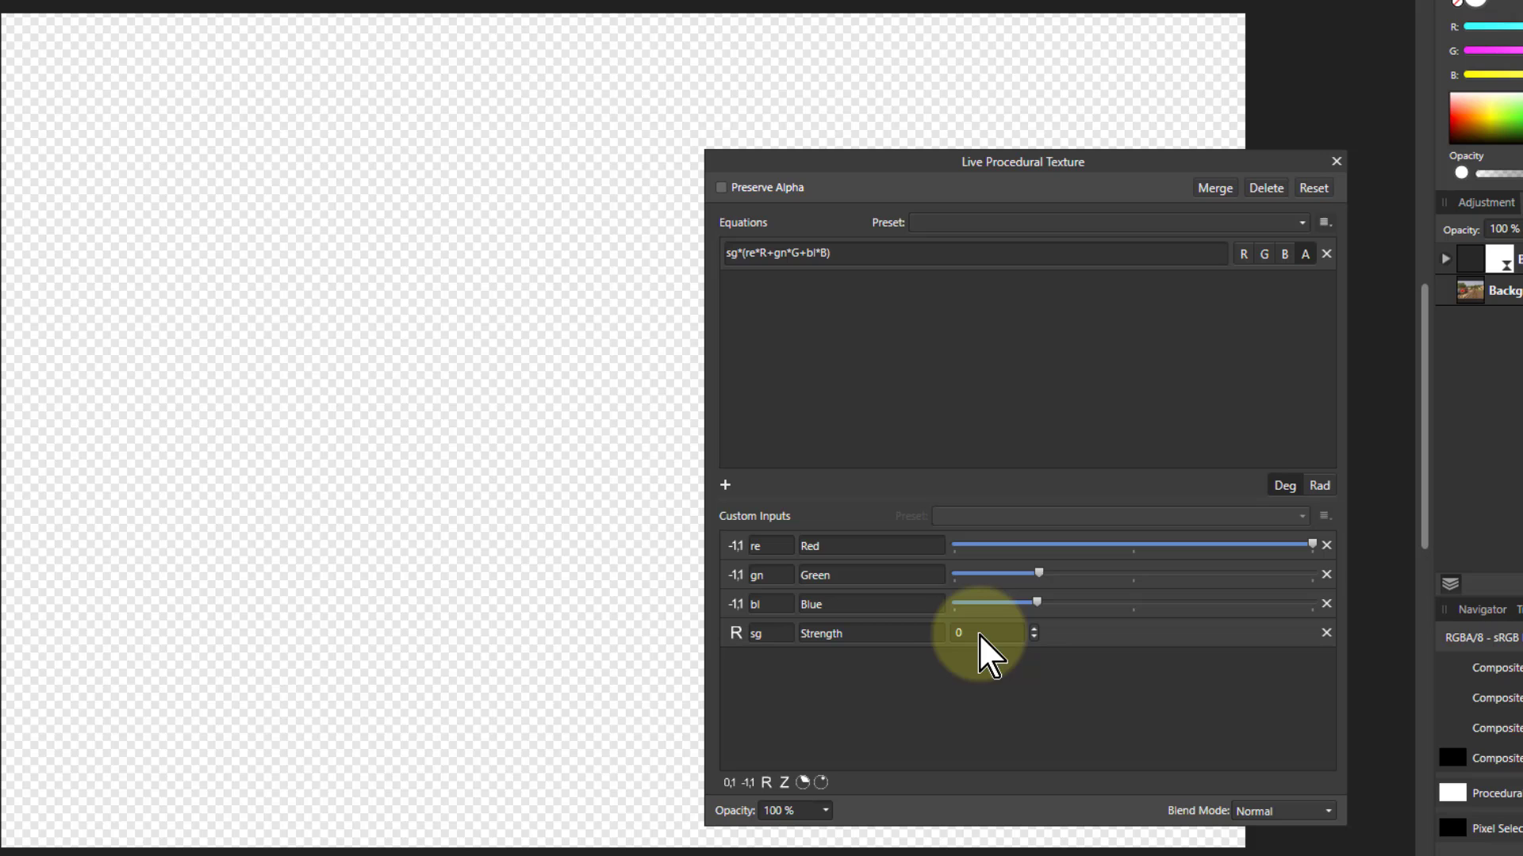
scroll(967, 633, up, 1)
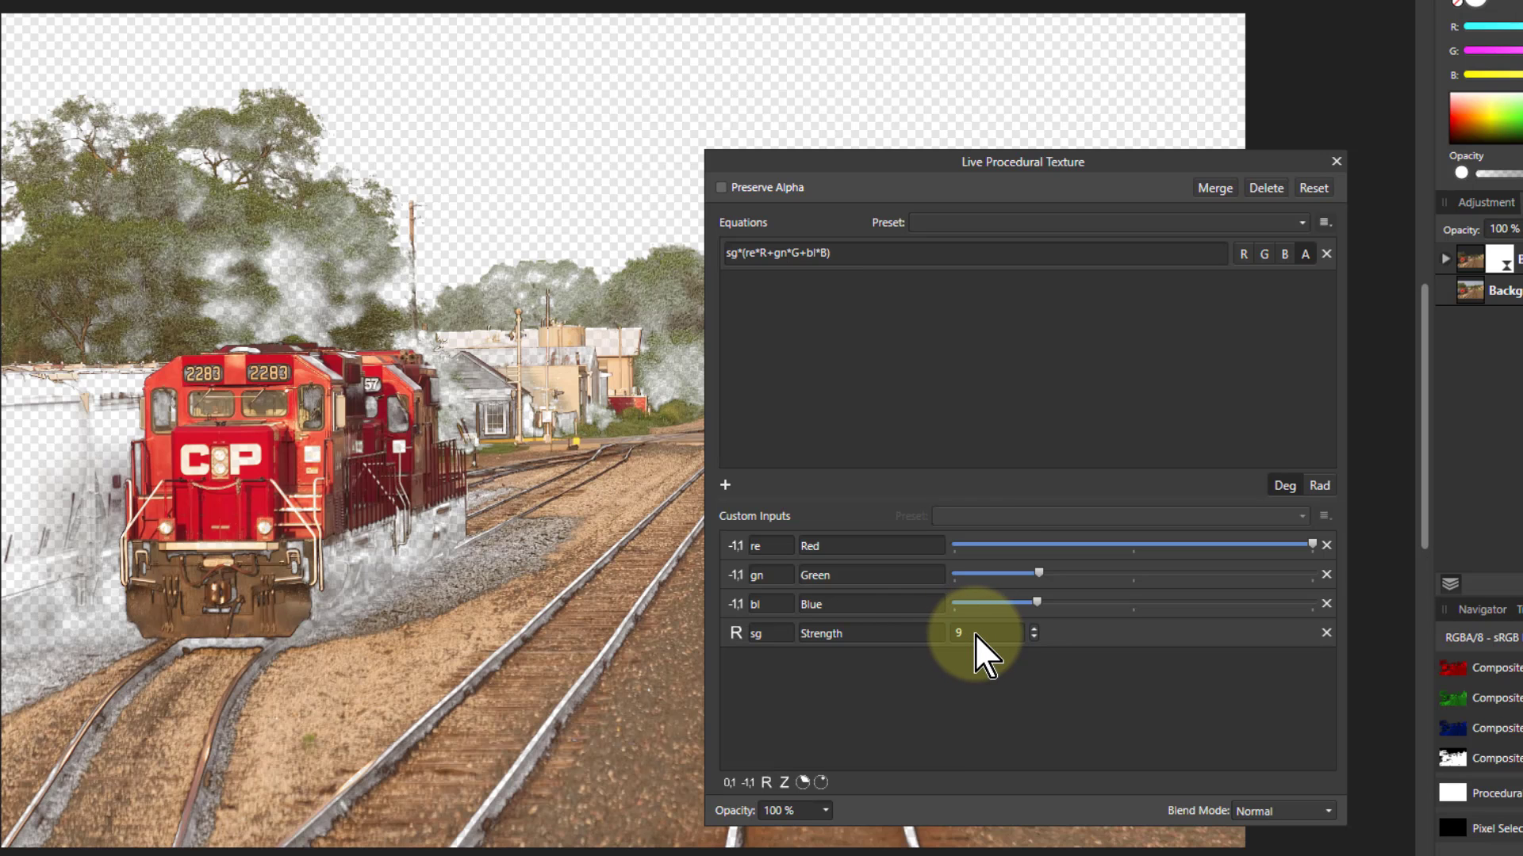
scroll(975, 633, down, 2)
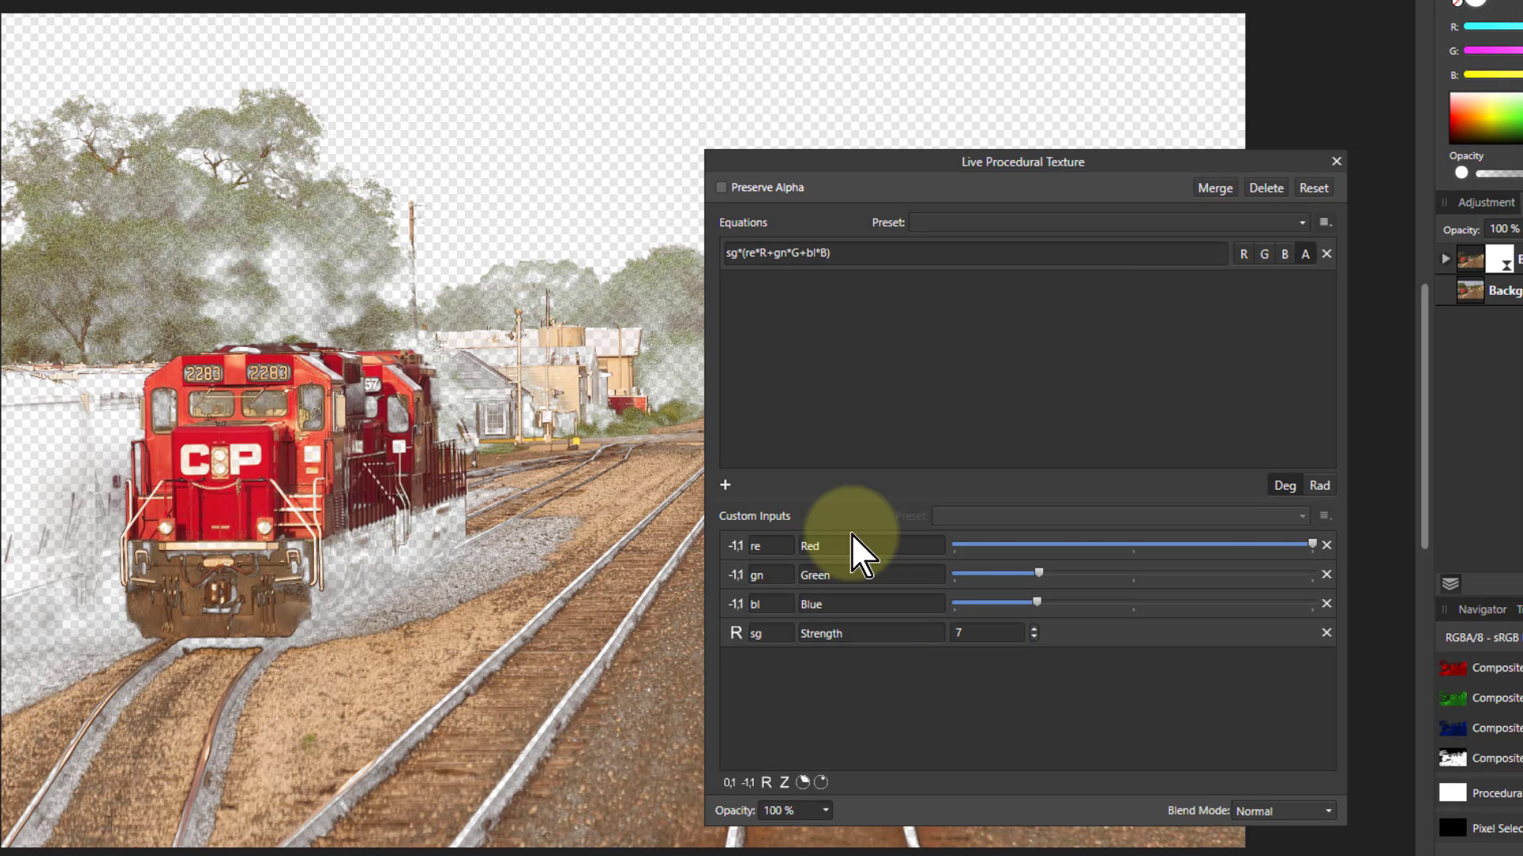
- Retest the Red and Green sliders, unhide the original Background layer, and close the texture dialog
click(1279, 575)
click(1085, 542)
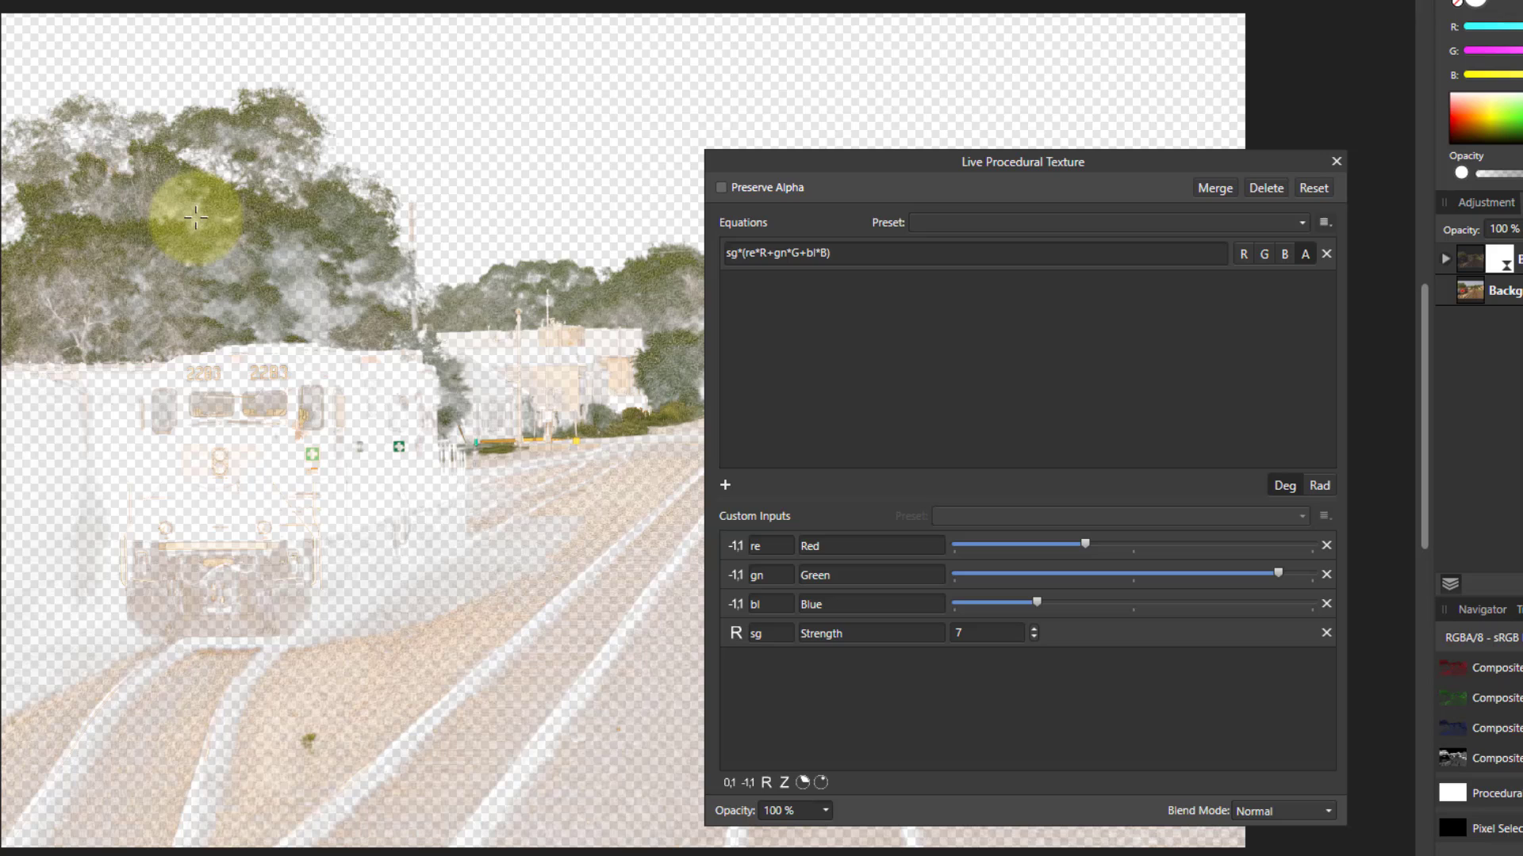
click(1272, 544)
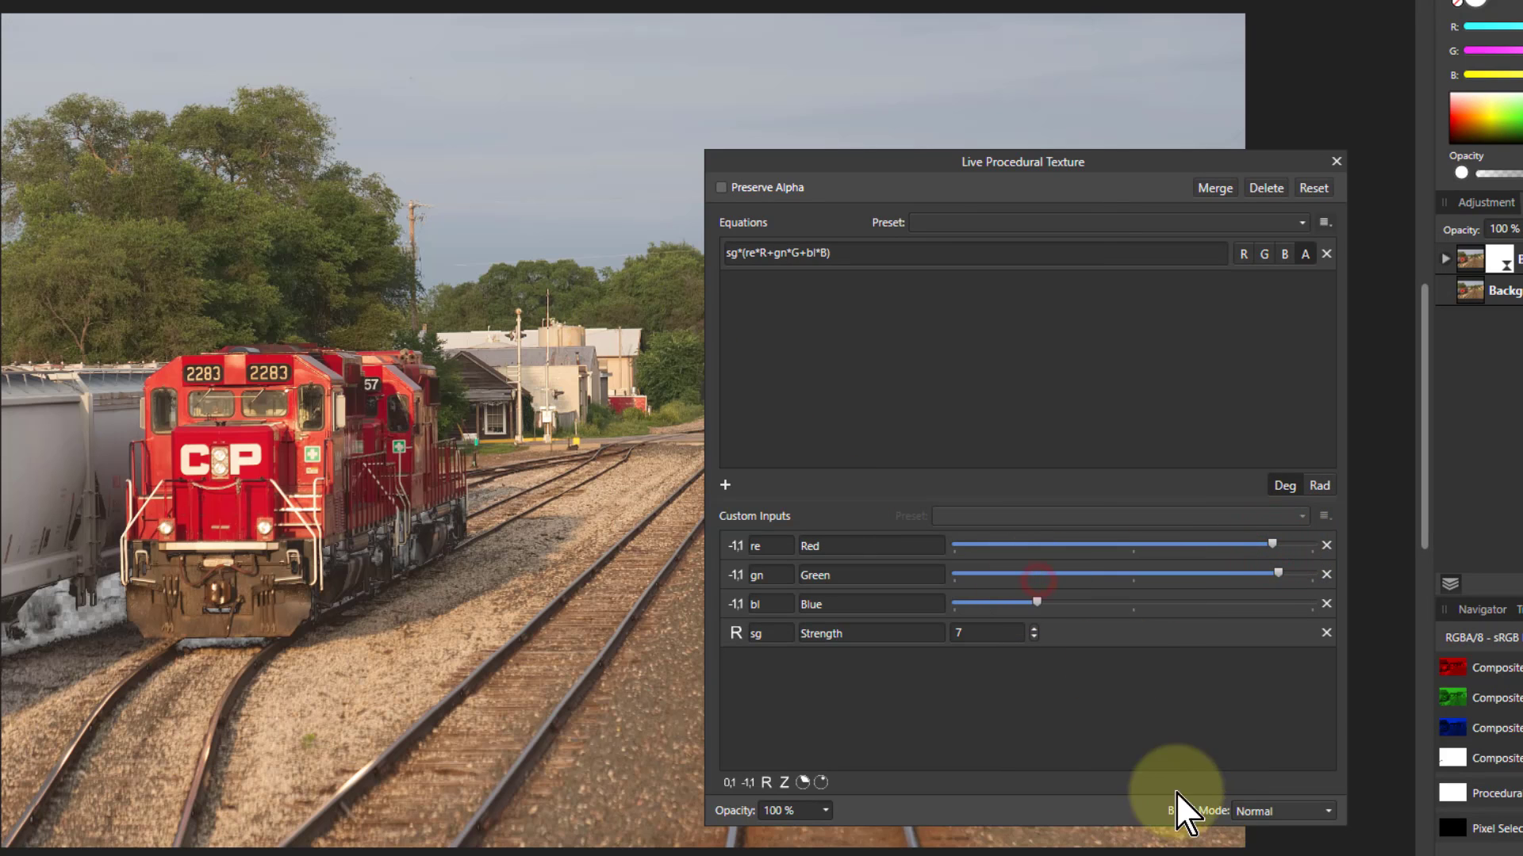
click(1044, 575)
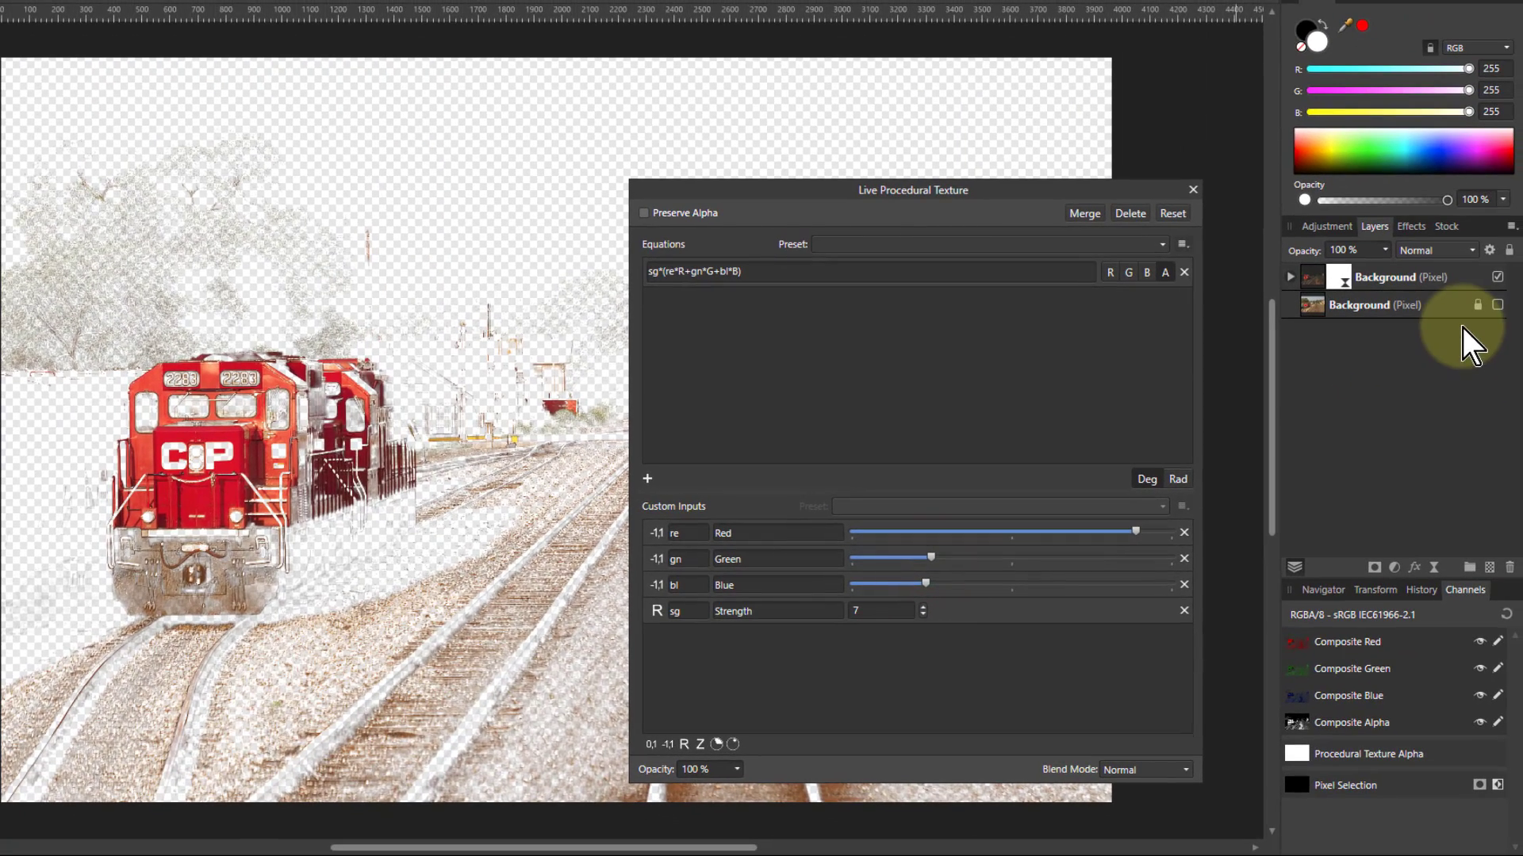
click(1498, 304)
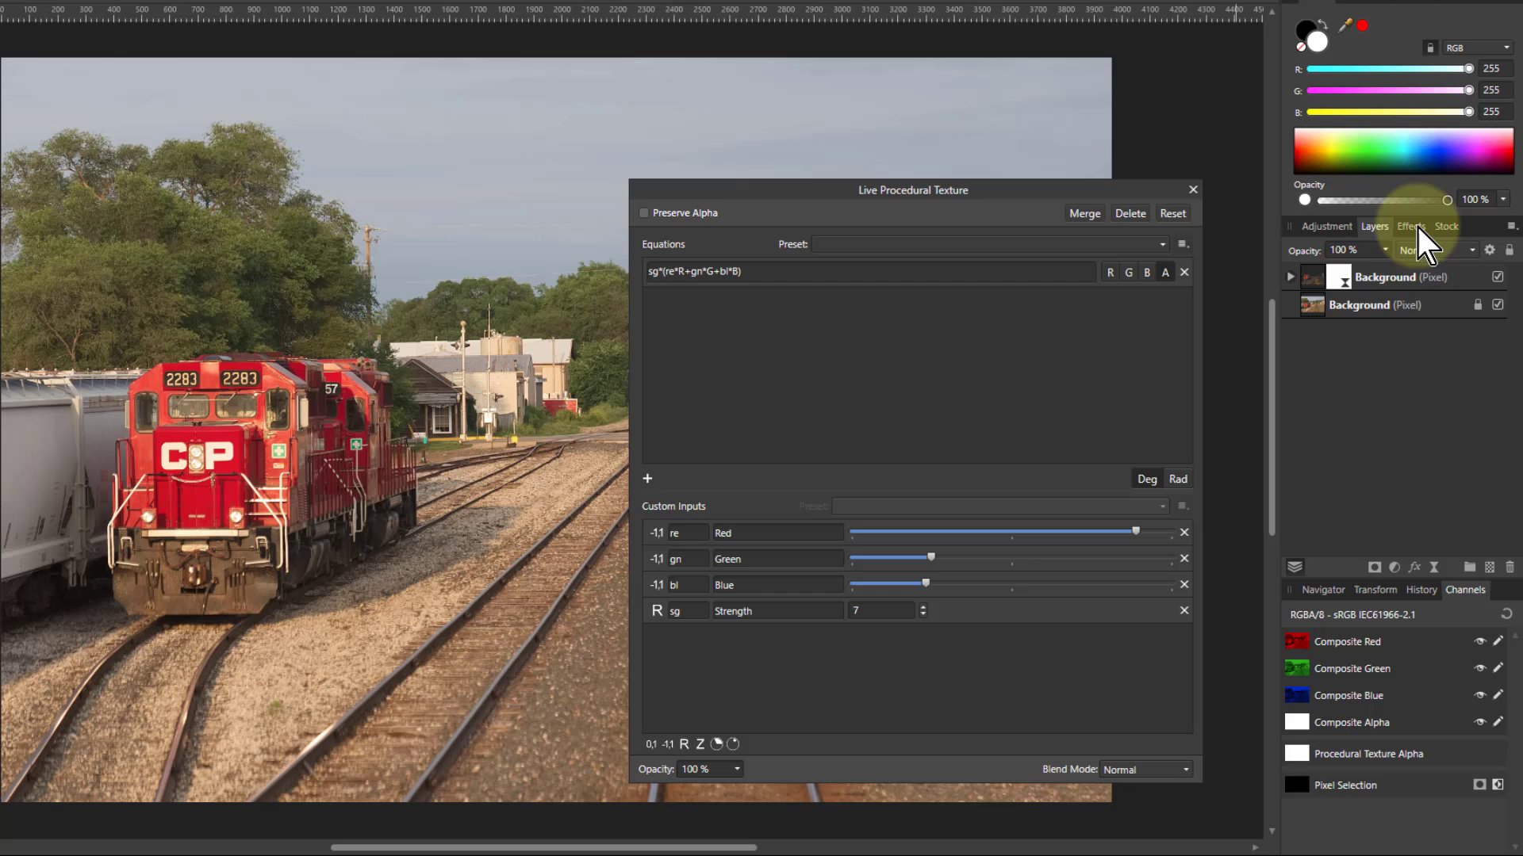
click(1314, 277)
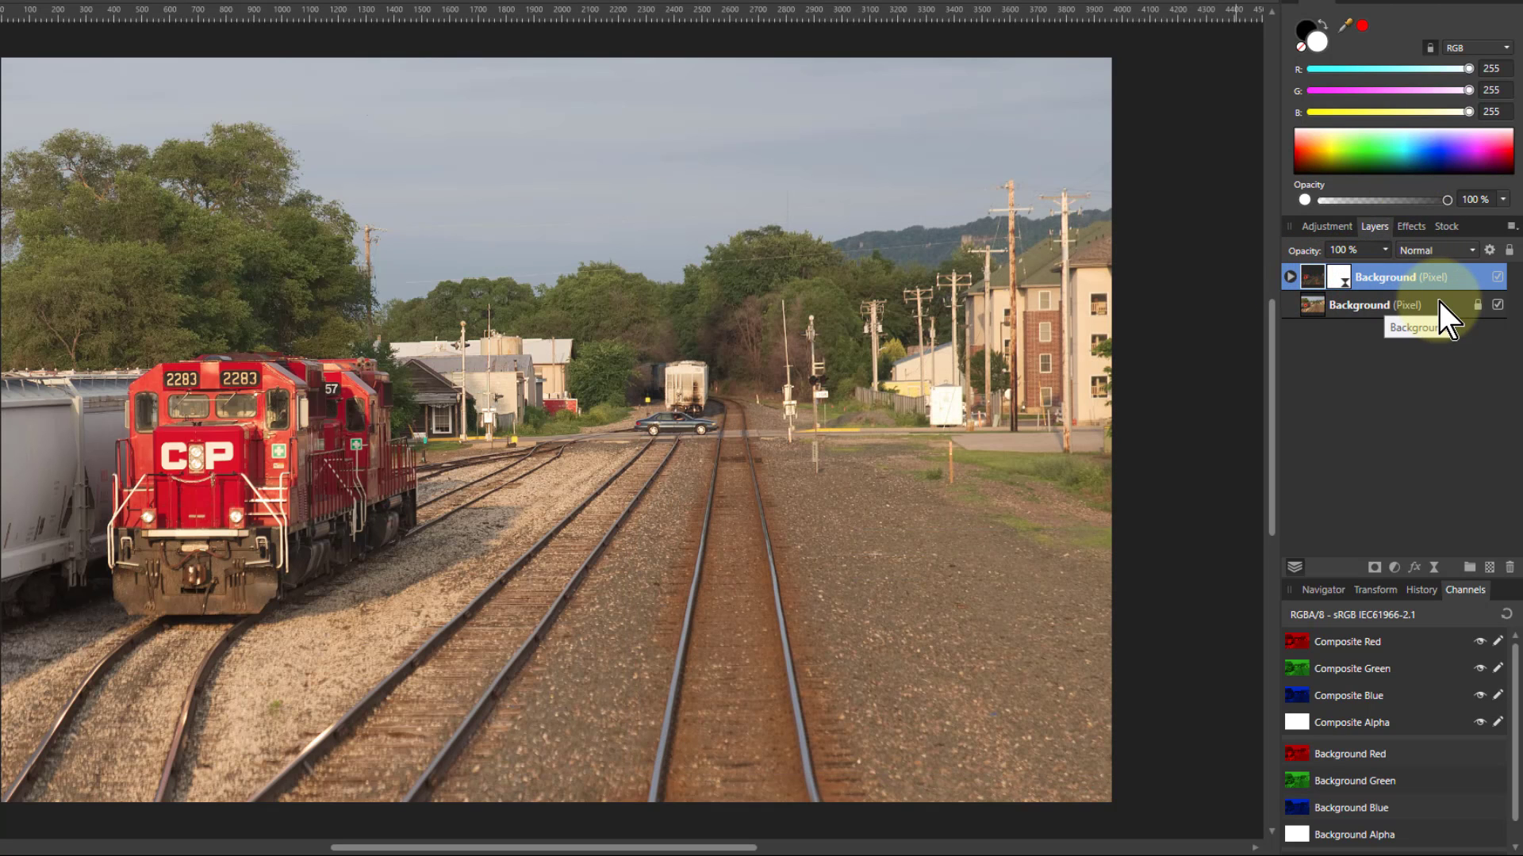
- Reopen the Live Procedural Texture settings and apply the equation to the R, G and B channels
double_click(1339, 280)
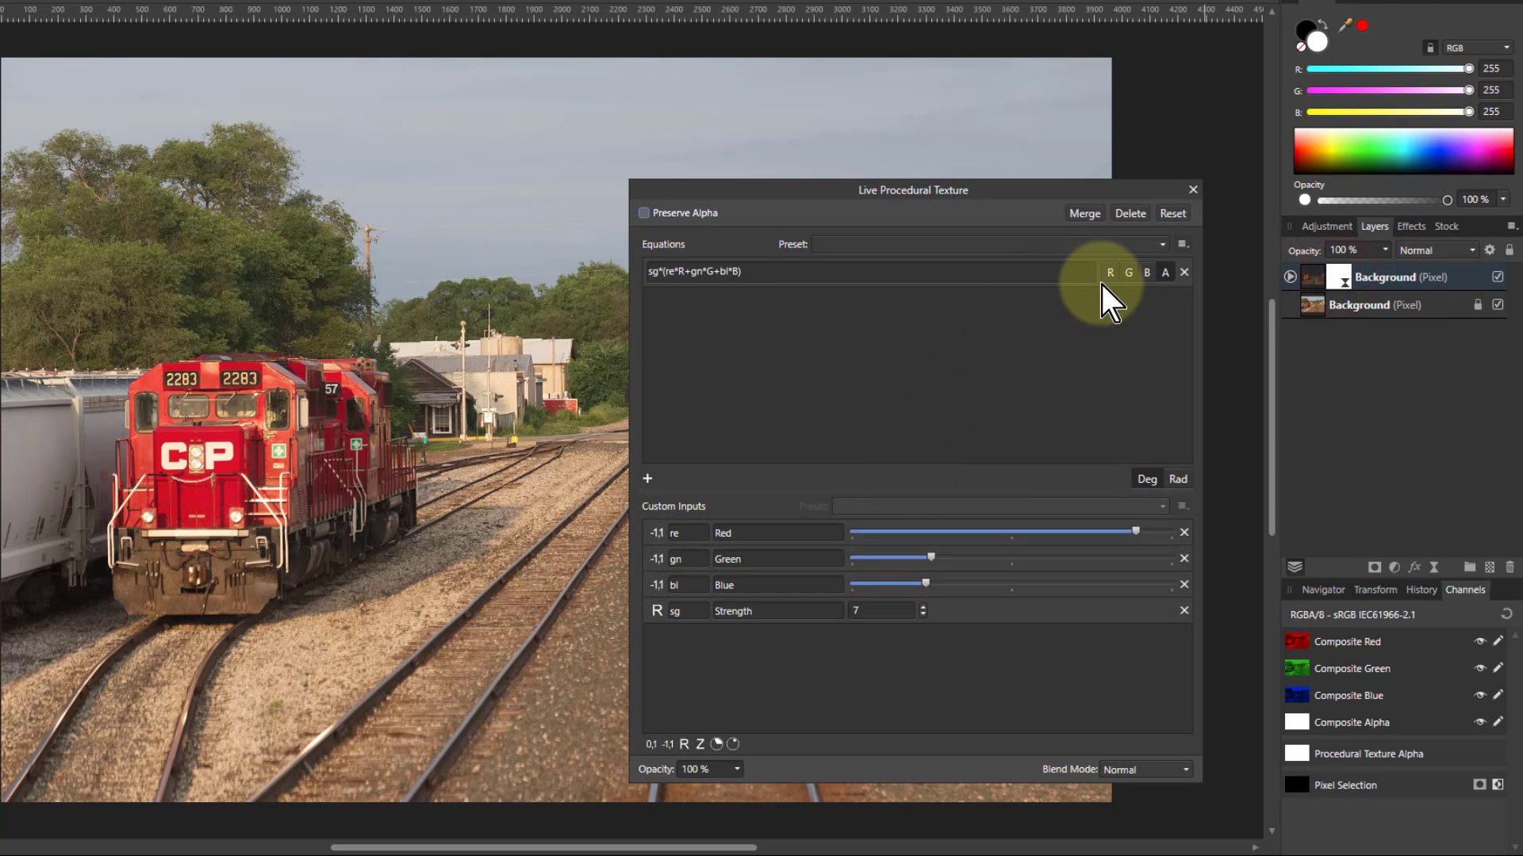
click(1113, 275)
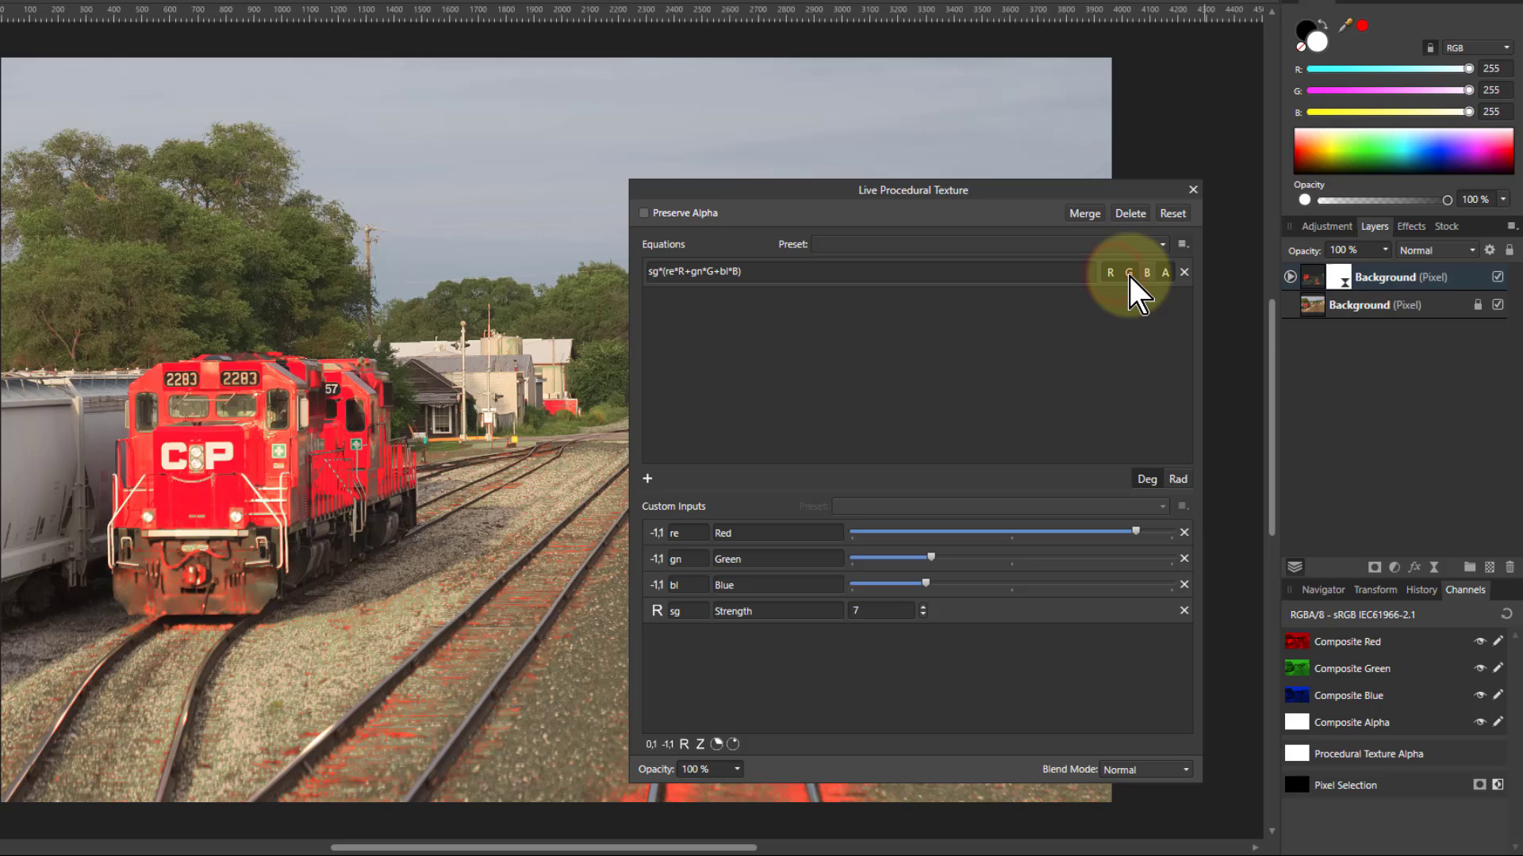
click(1129, 278)
click(1149, 277)
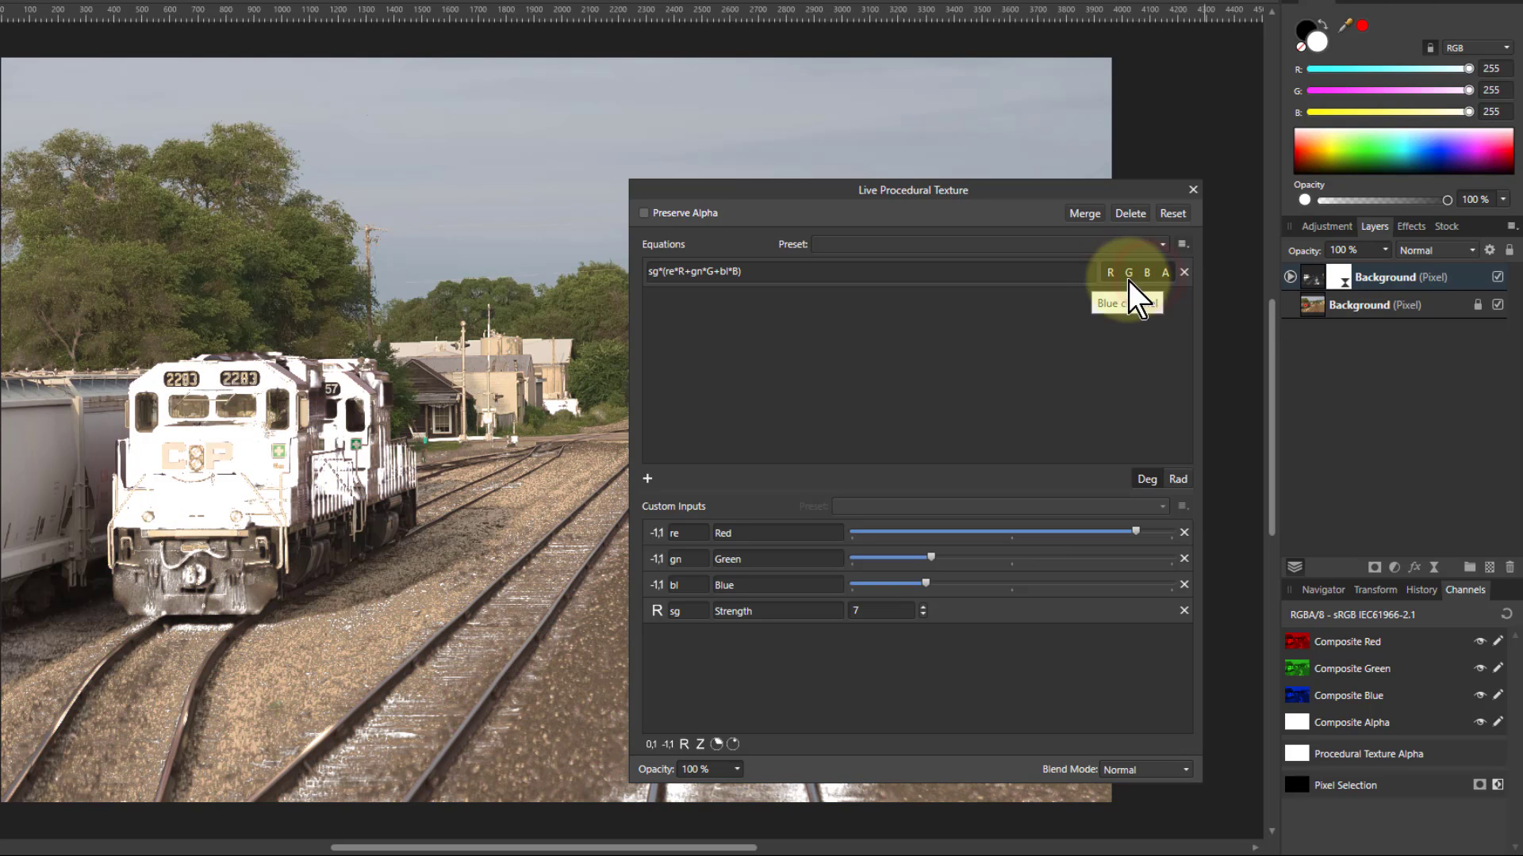
- Hide the Background layer and remove the blue and green channels from the equation
click(1498, 305)
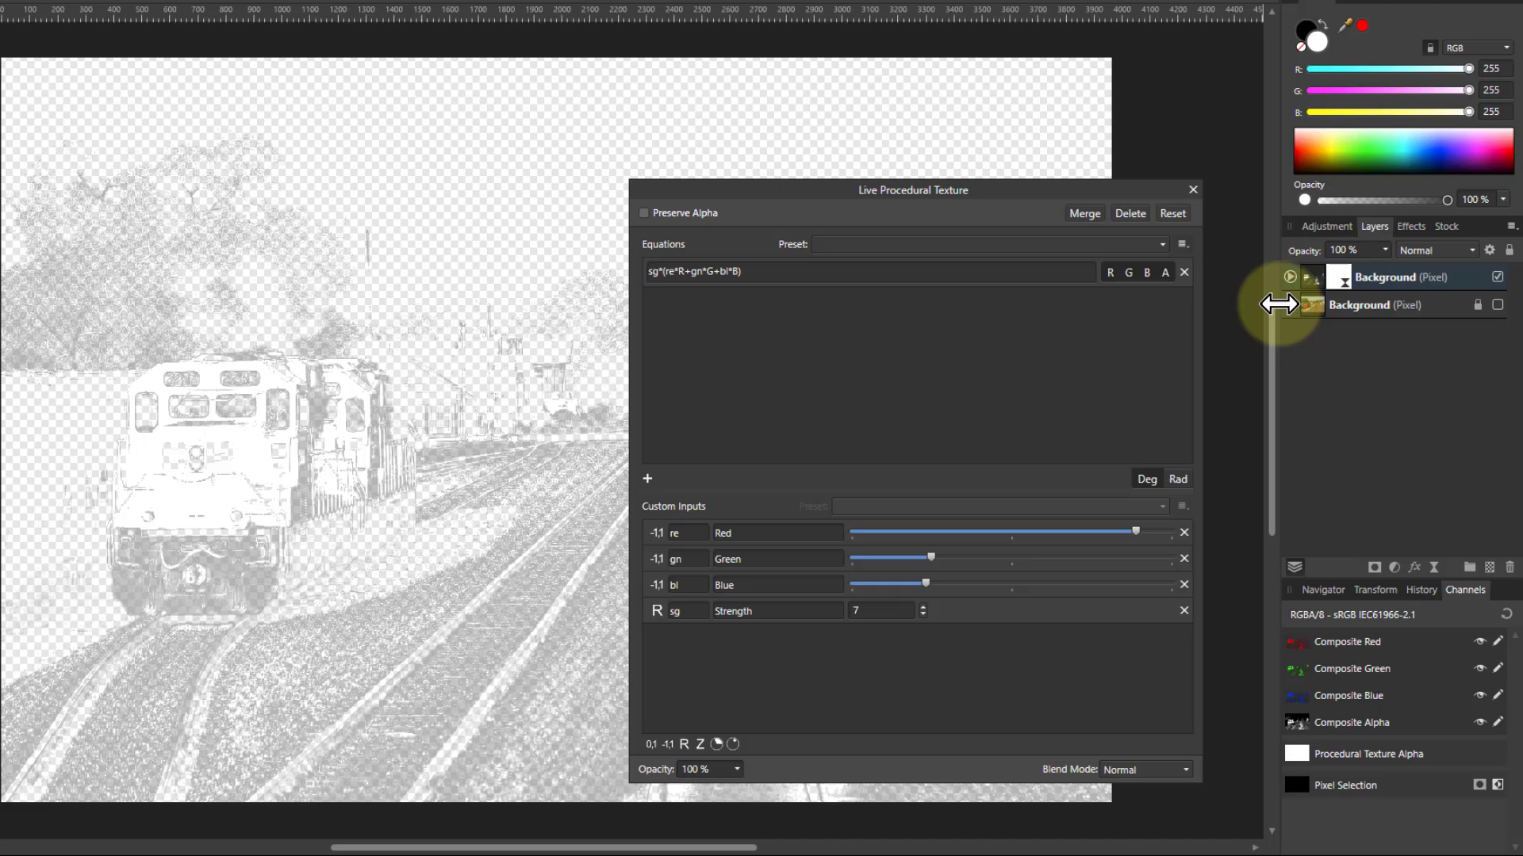
click(1150, 276)
click(1122, 277)
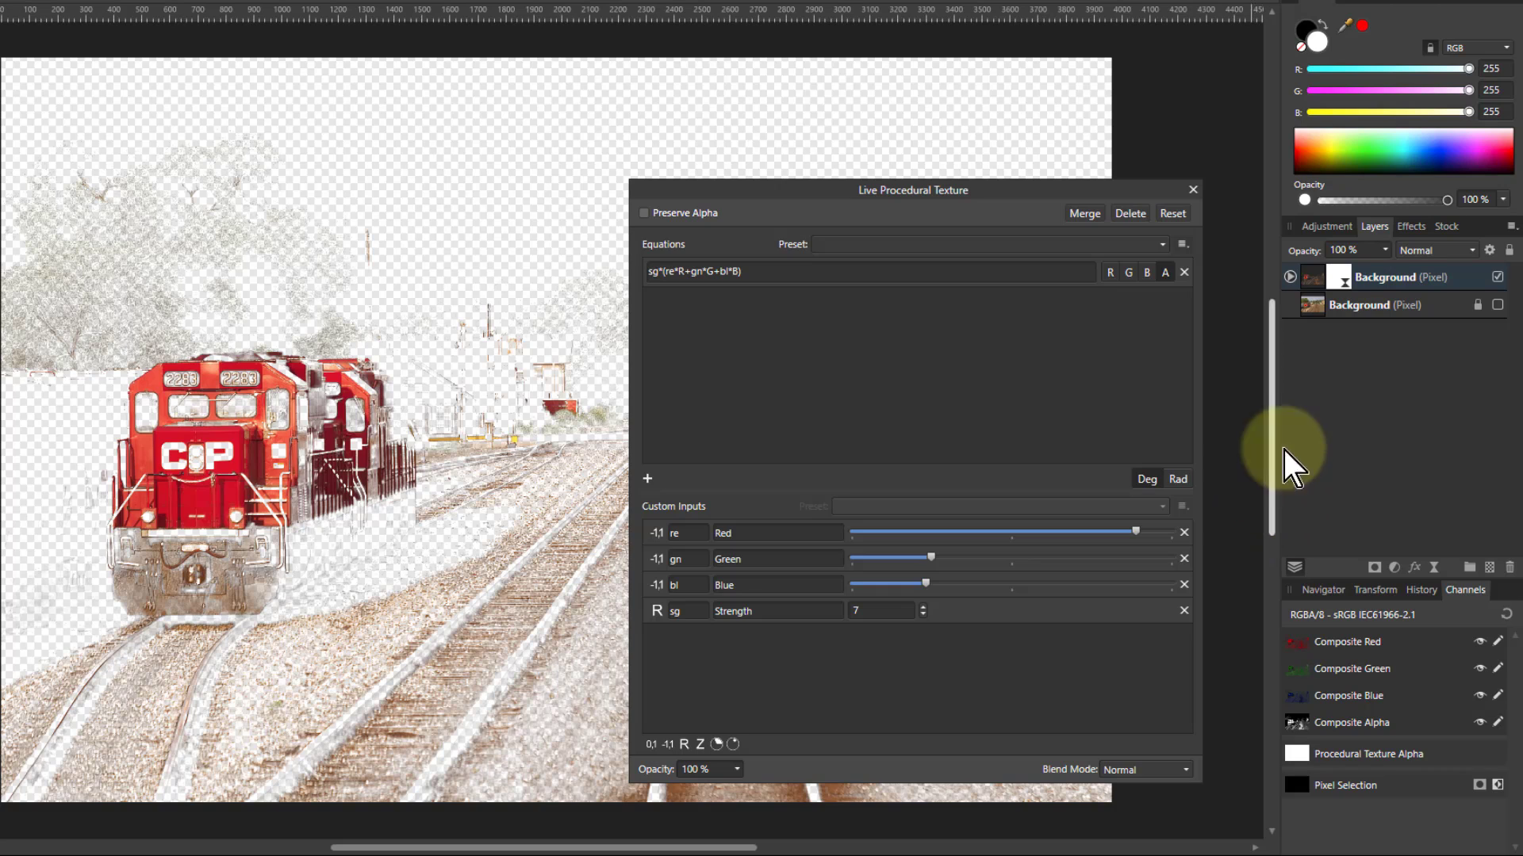
- Add a Curves adjustment to the train layer, lifting the curve upward, and show the Background layer again
click(1315, 277)
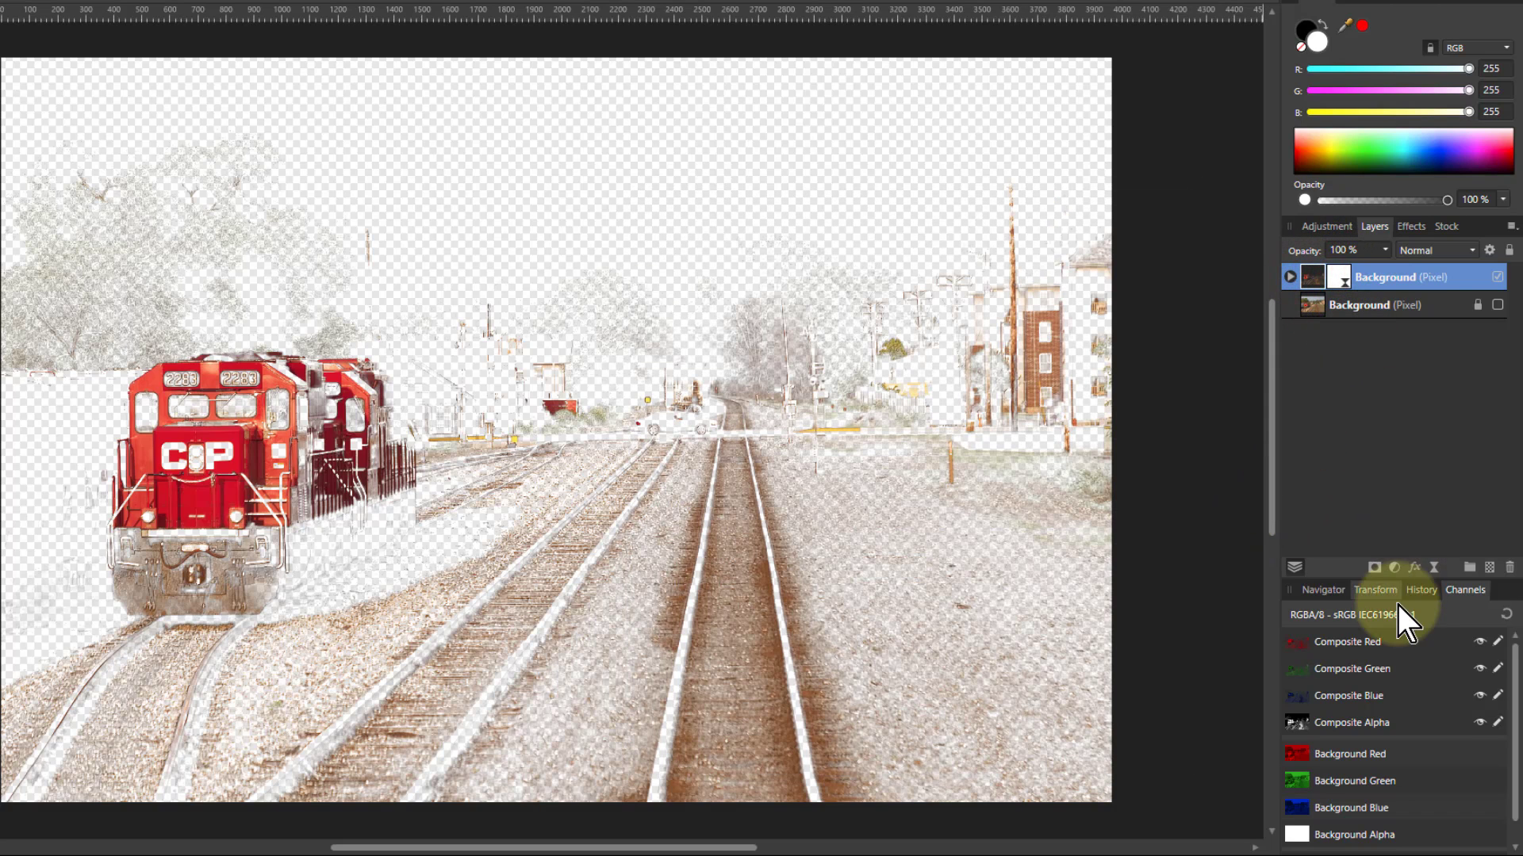
click(1394, 568)
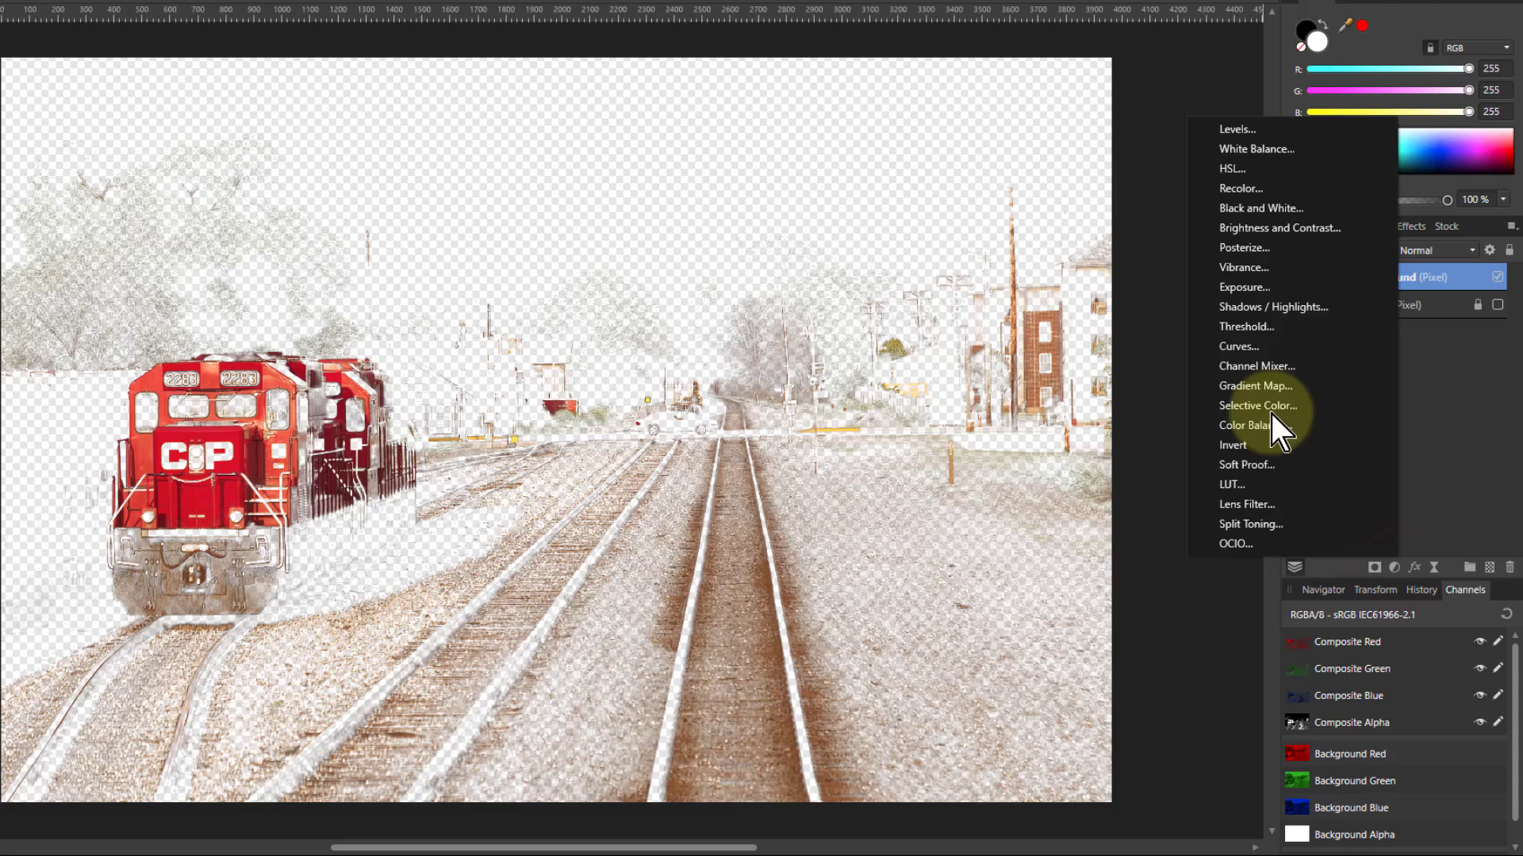
click(1239, 346)
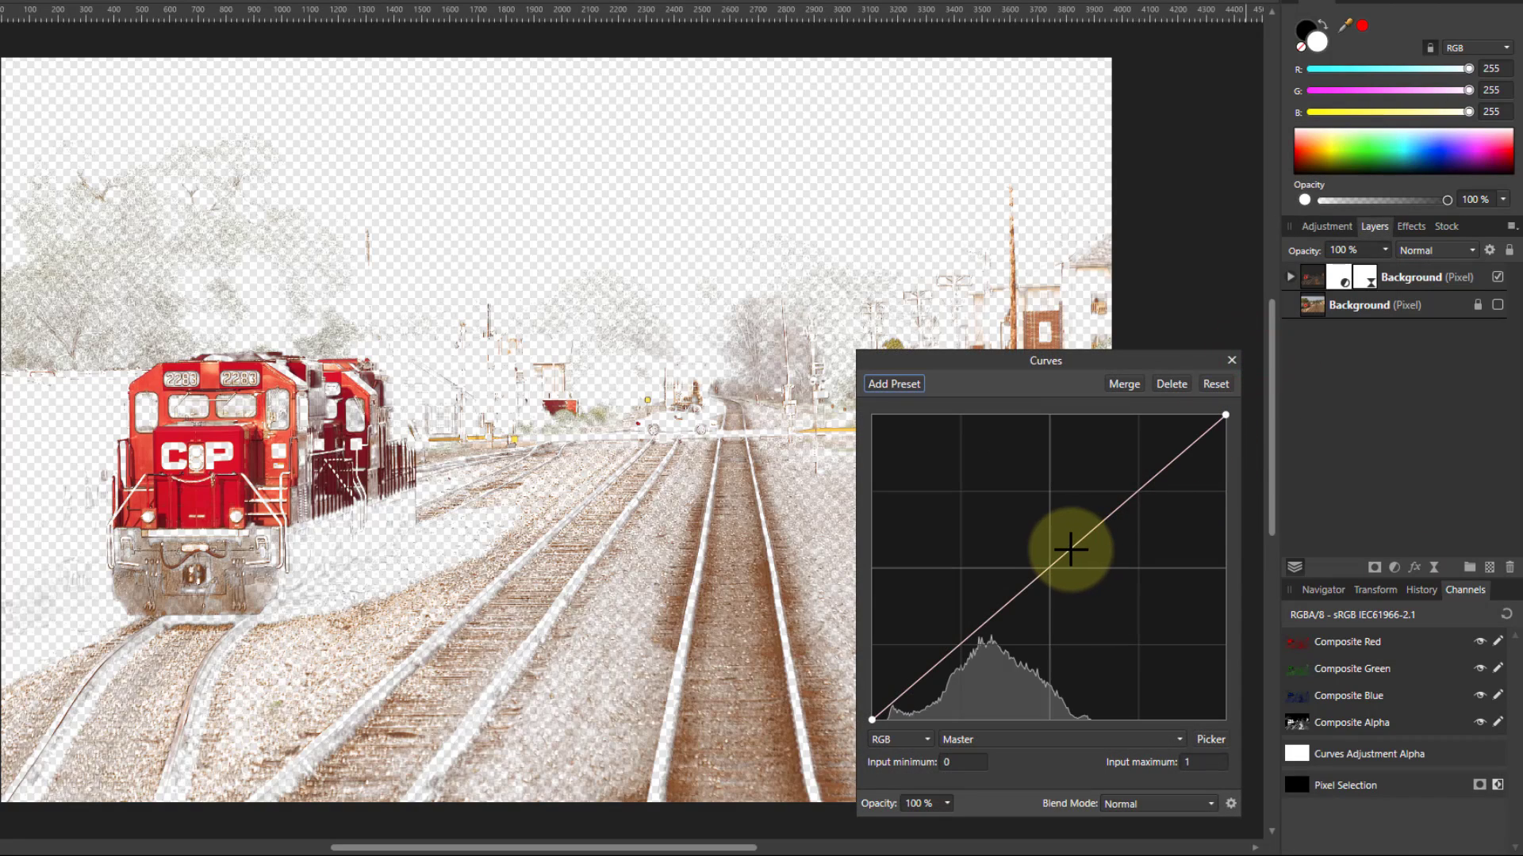
mouse_move(1069, 549)
mouse_down()
mouse_move(1033, 524)
mouse_move(1099, 569)
mouse_move(1047, 518)
mouse_move(1071, 544)
mouse_up()
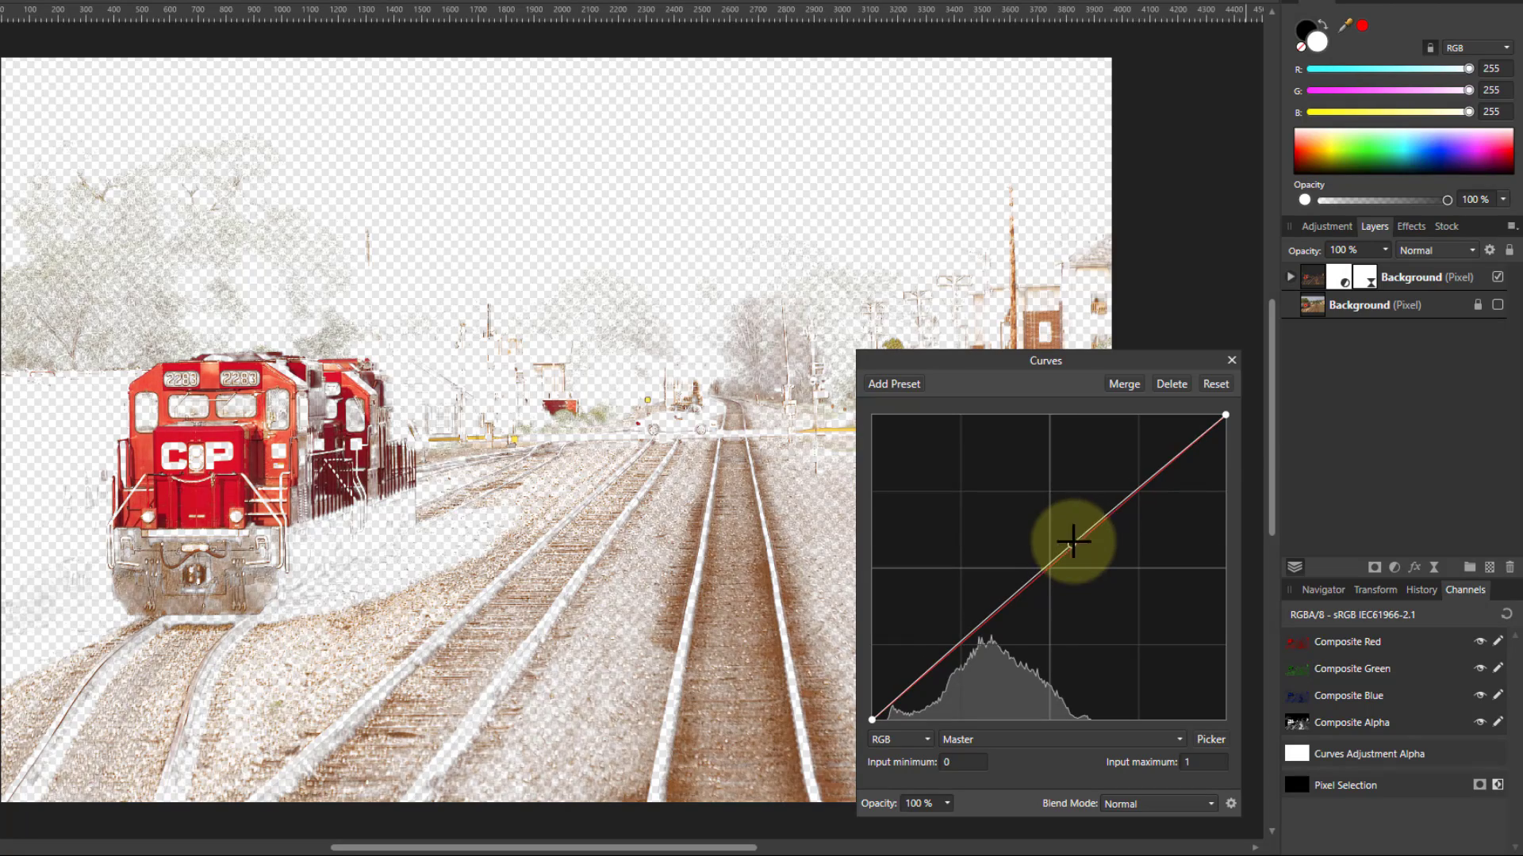
click(1497, 306)
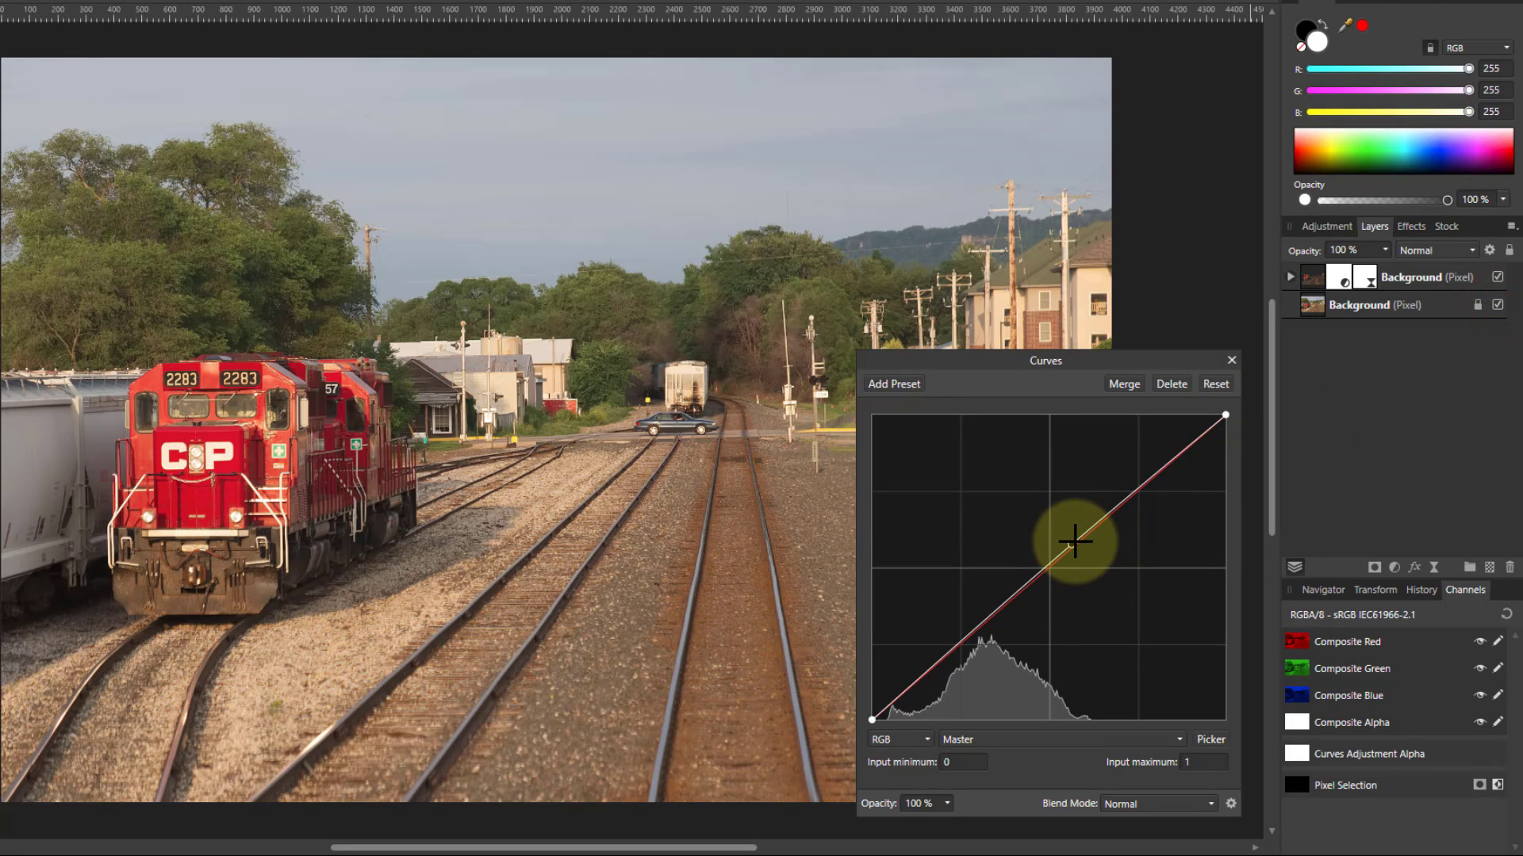
drag(1072, 544, 1067, 511)
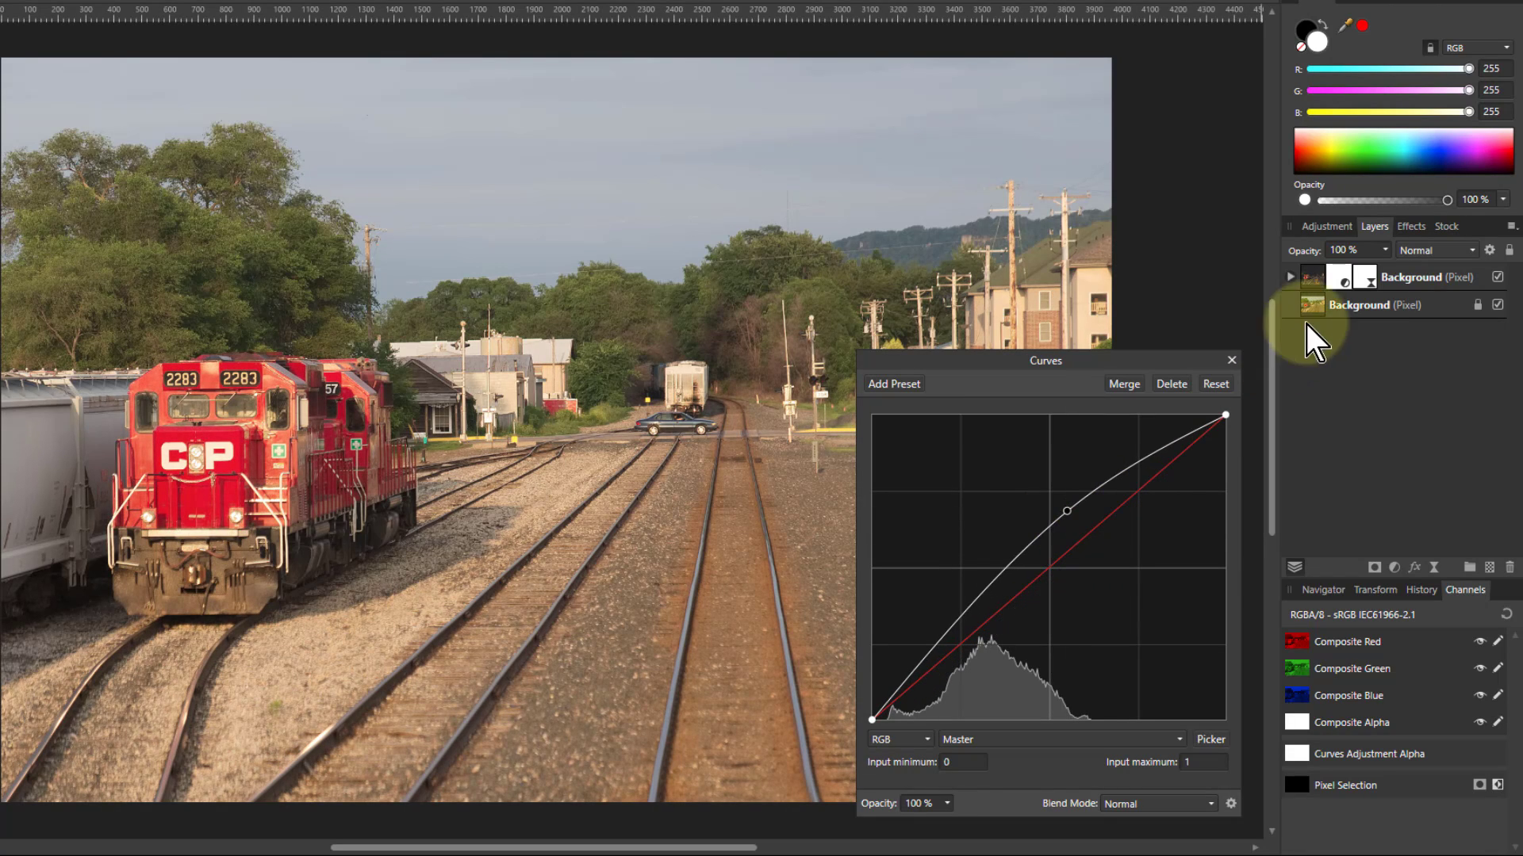
- In Live Procedural Texture, drag the Green input slider slightly lower
click(1367, 280)
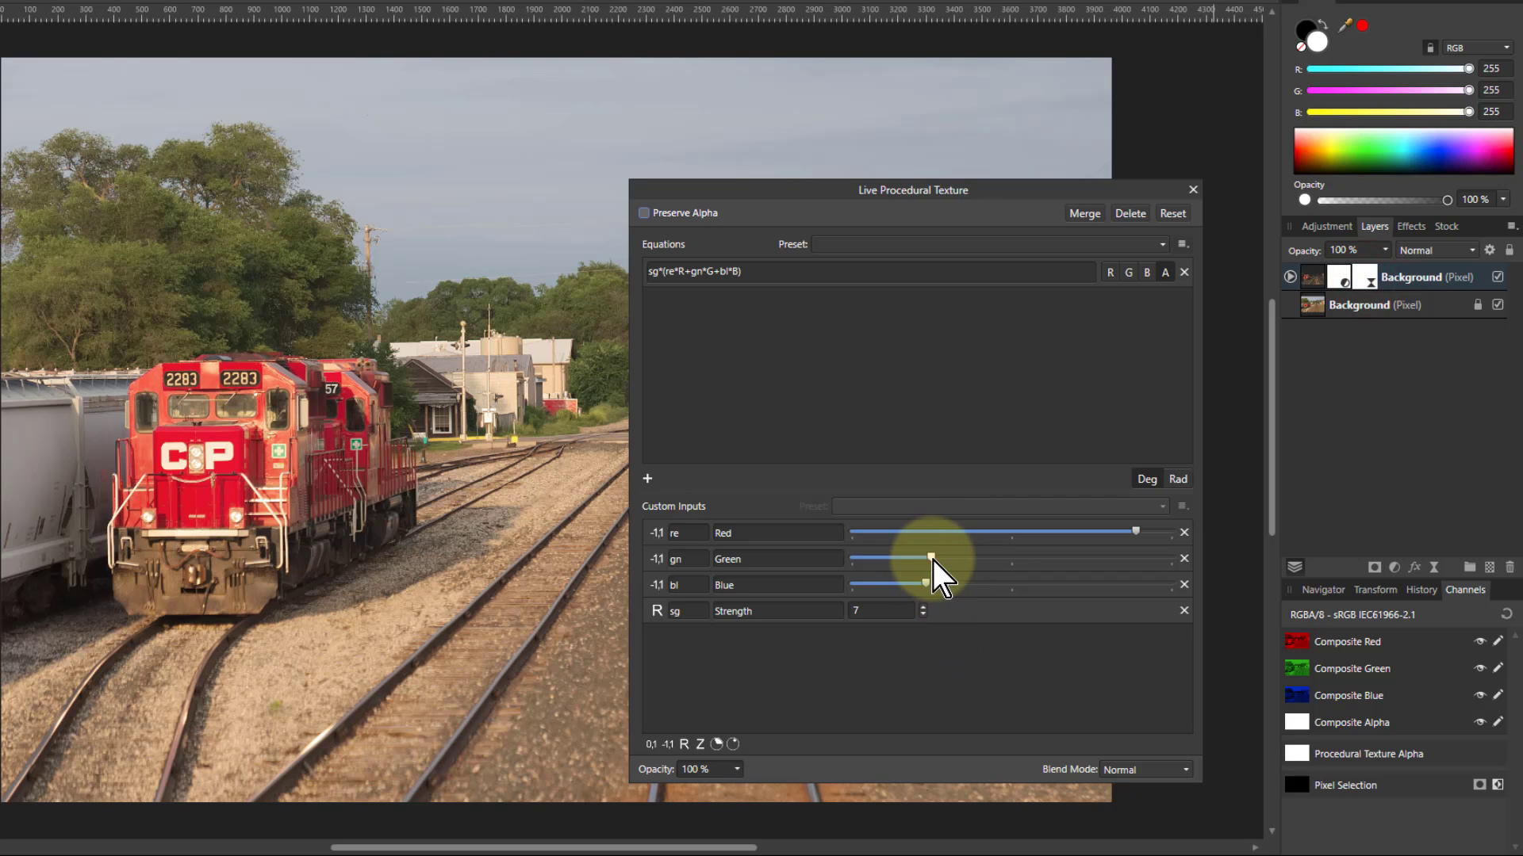
drag(933, 560, 892, 584)
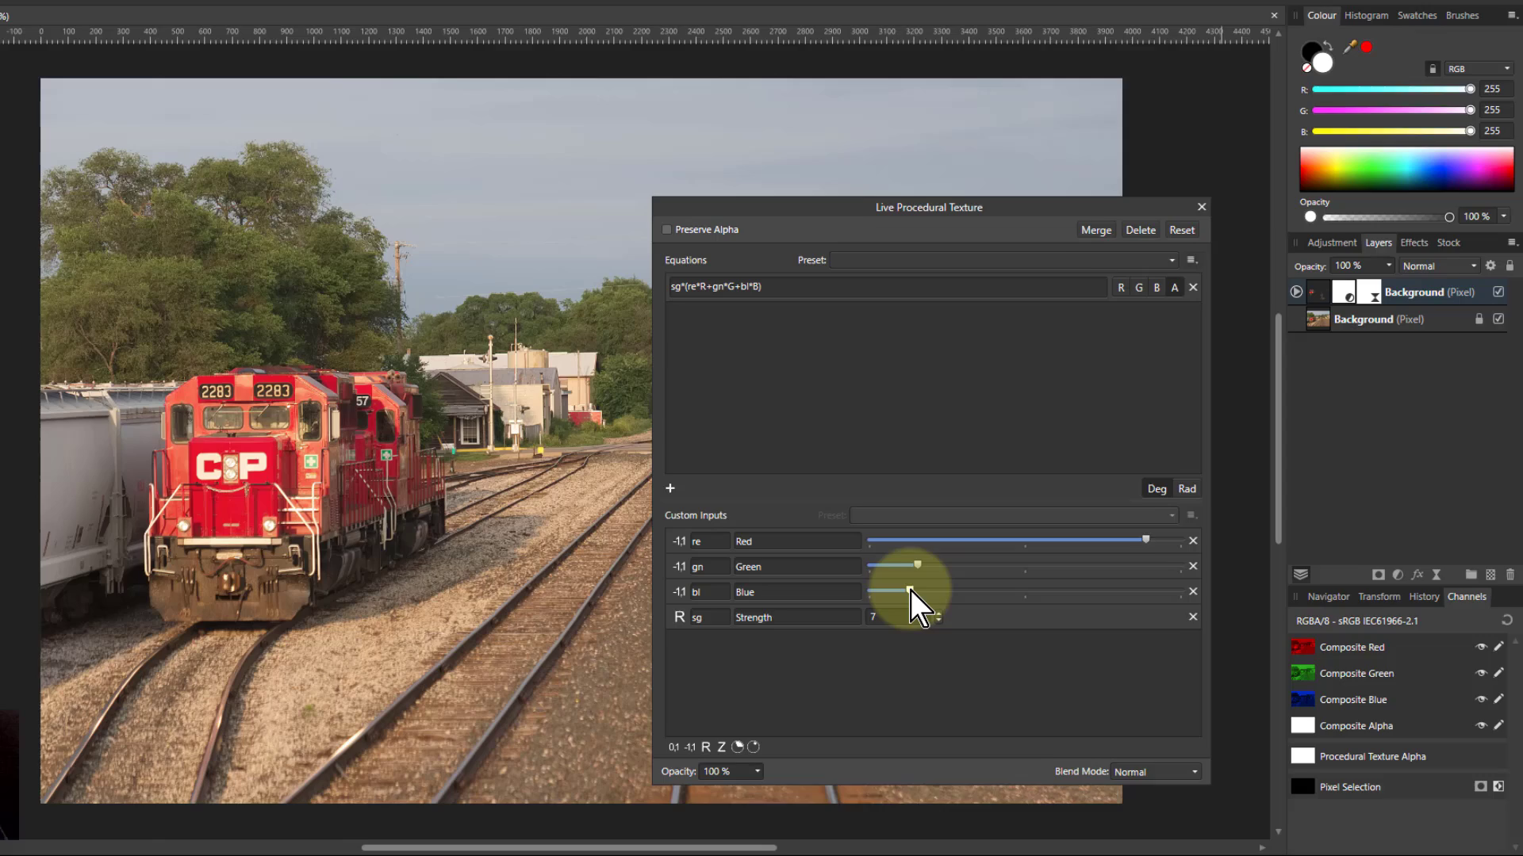